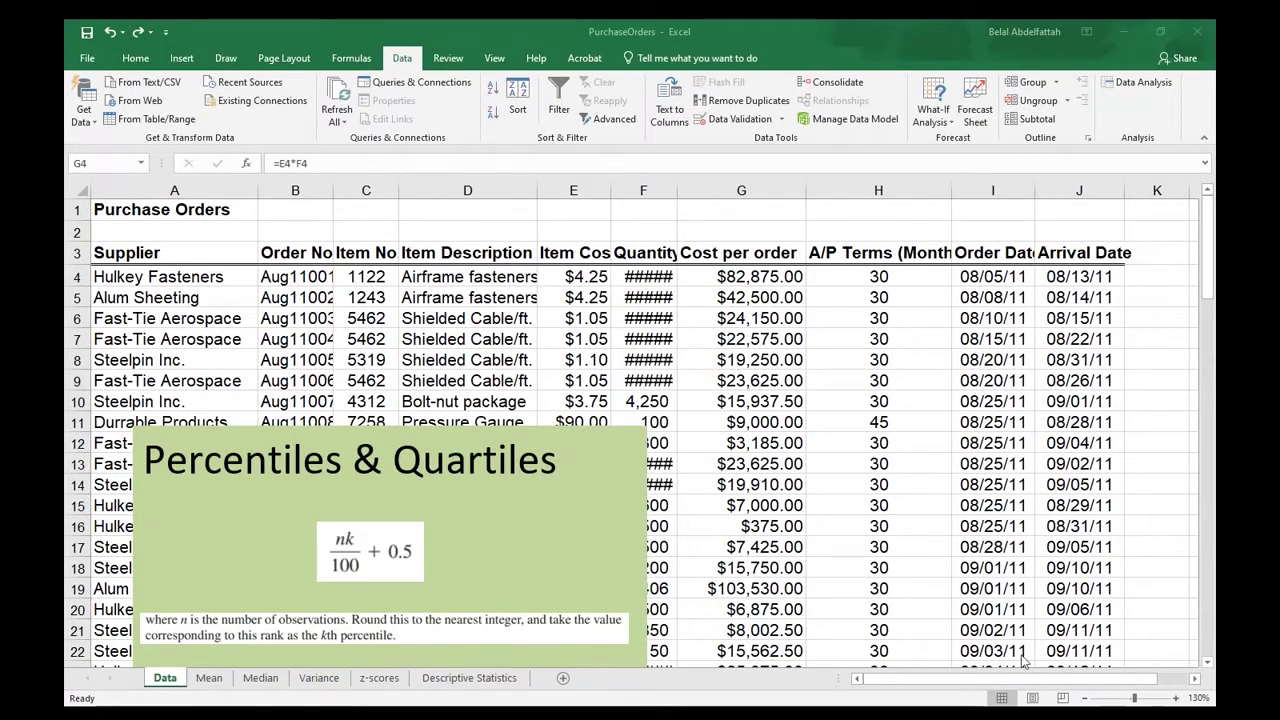
{"action": "left_click", "coordinate": [976, 685]}
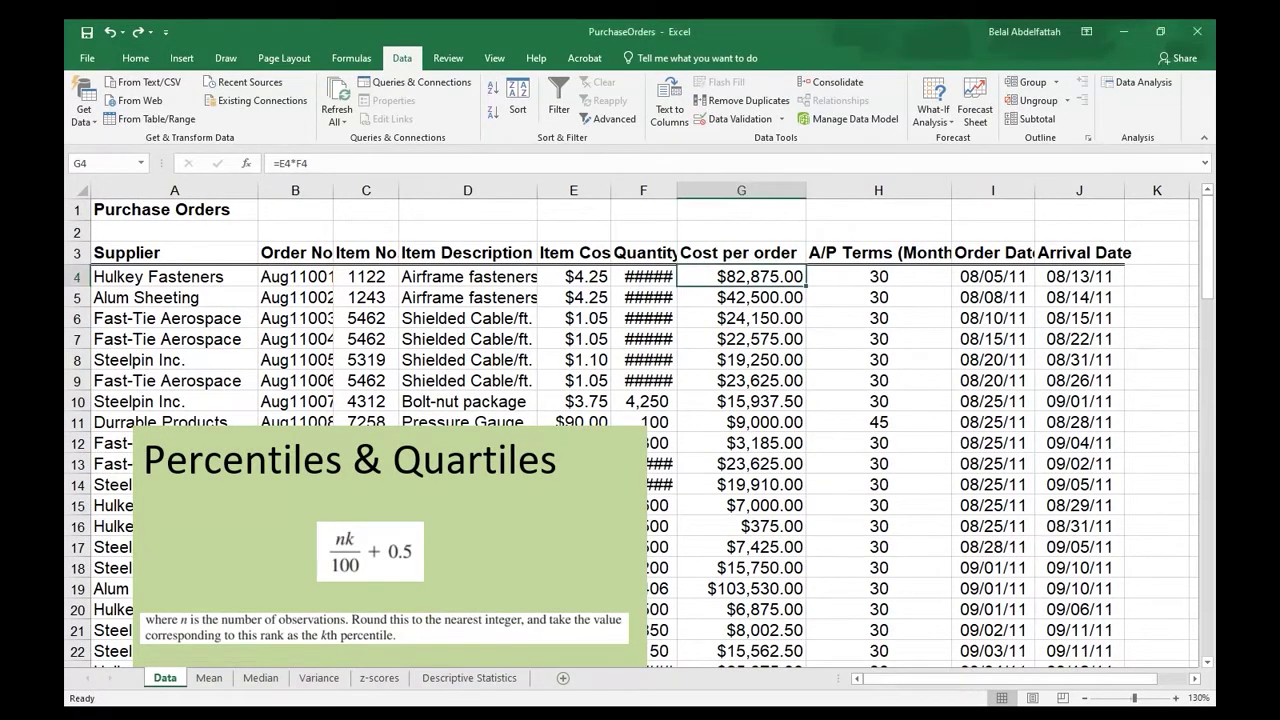
{"action": "left_click_drag", "start_coordinate": [1211, 290], "coordinate": [1211, 305]}
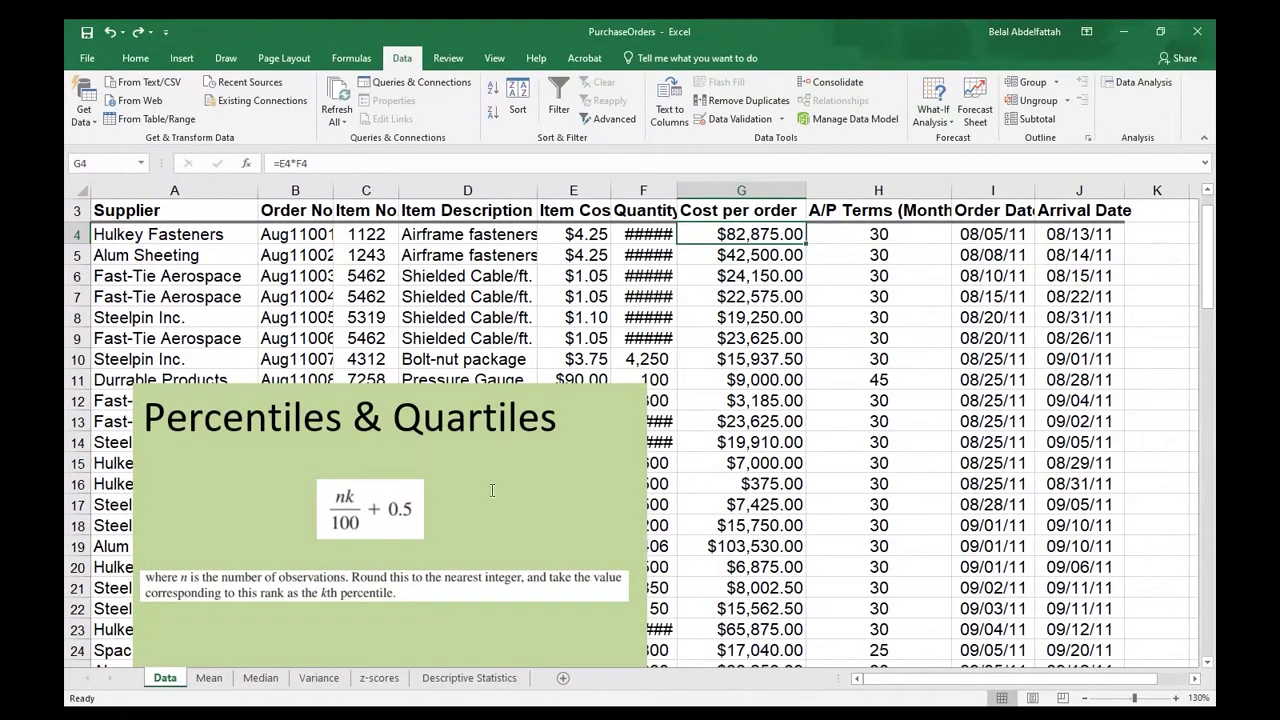
{"action": "scroll", "coordinate": [484, 471], "scroll_direction": "down", "scroll_amount": 1}
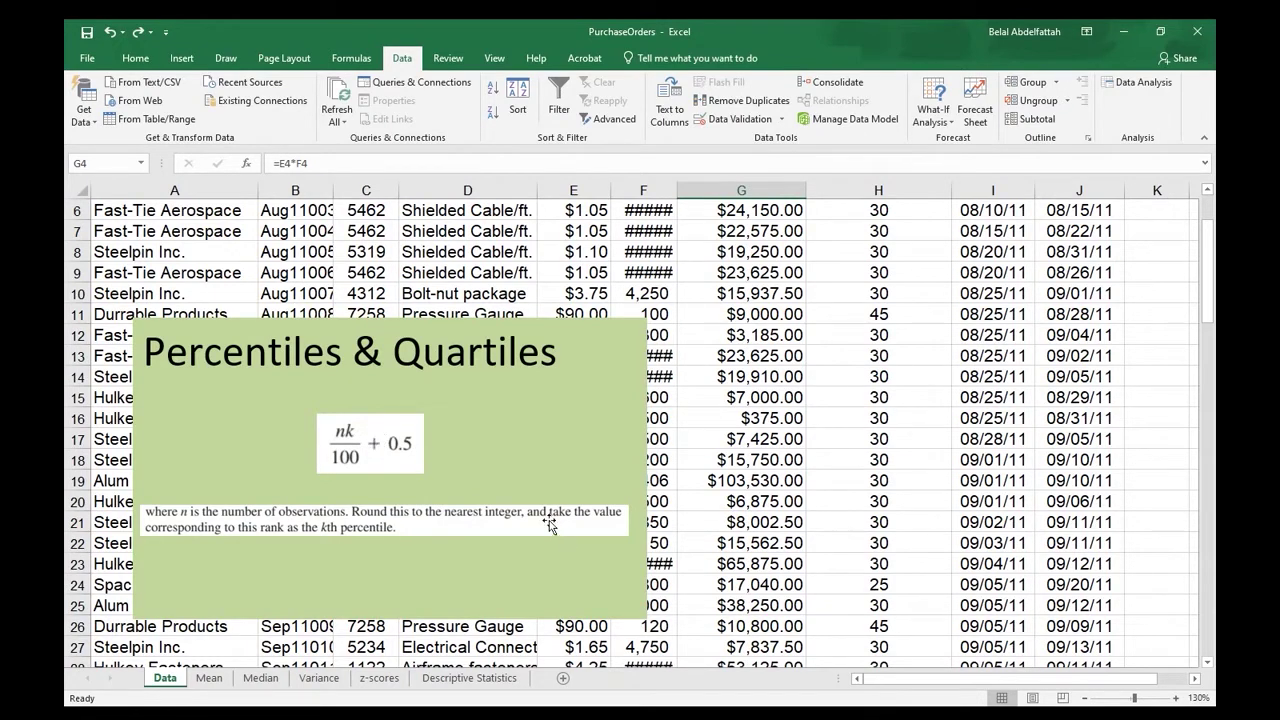
Label cell L4 as k with the value 90 in M4, and label cell L5 as n.
{"action": "left_click", "coordinate": [972, 679]}
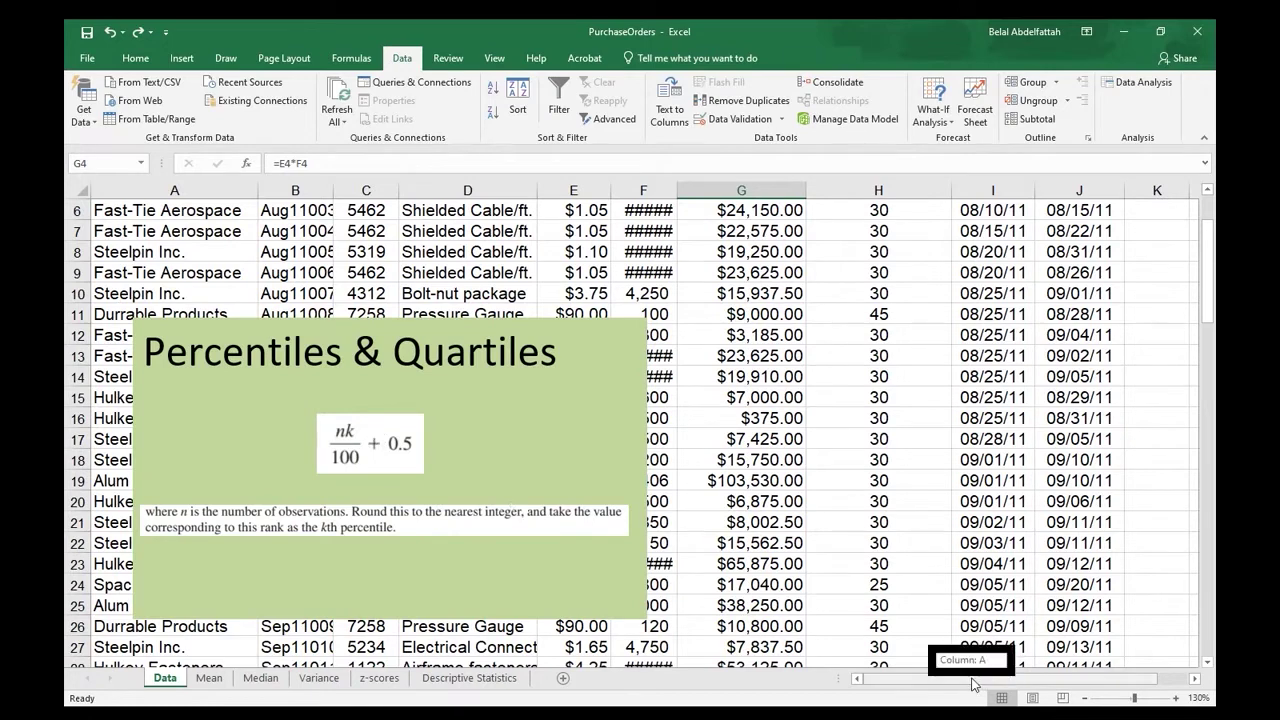
{"action": "left_click_drag", "start_coordinate": [972, 684], "coordinate": [1097, 614]}
{"action": "scroll", "coordinate": [1097, 574], "scroll_direction": "up", "scroll_amount": 2}
{"action": "left_click", "coordinate": [1054, 268]}
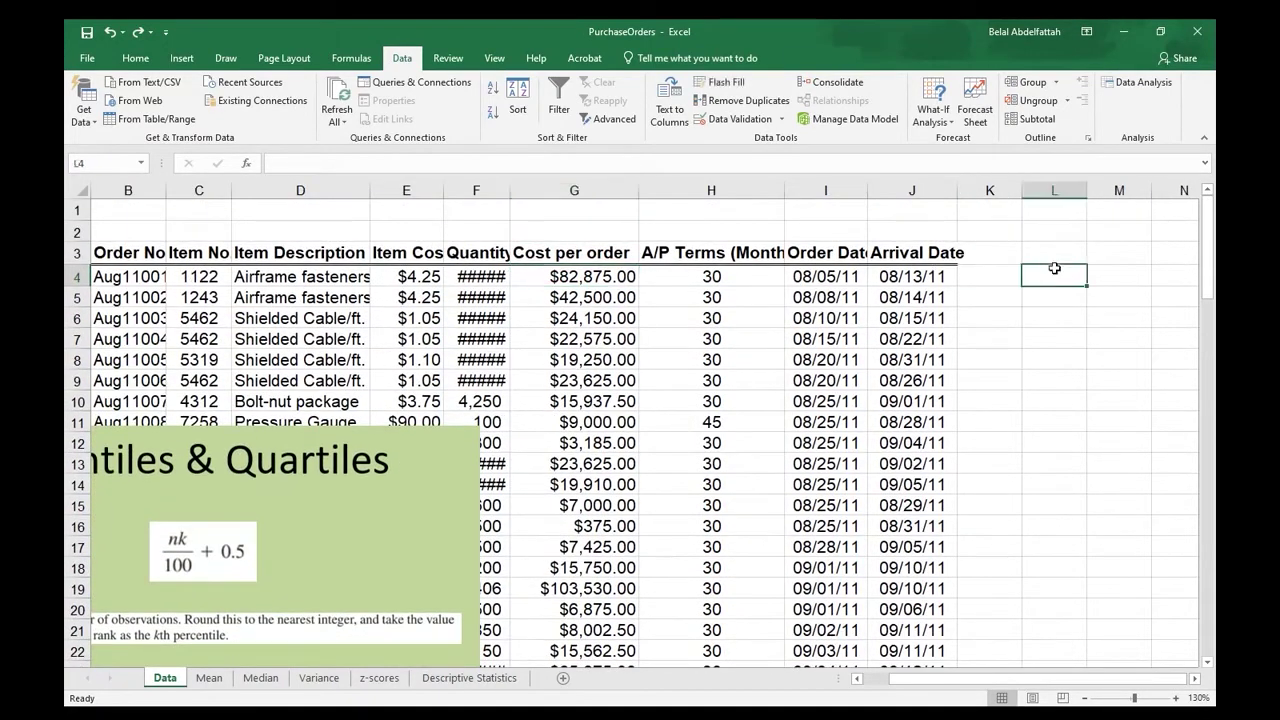
{"action": "type", "text": "P"}
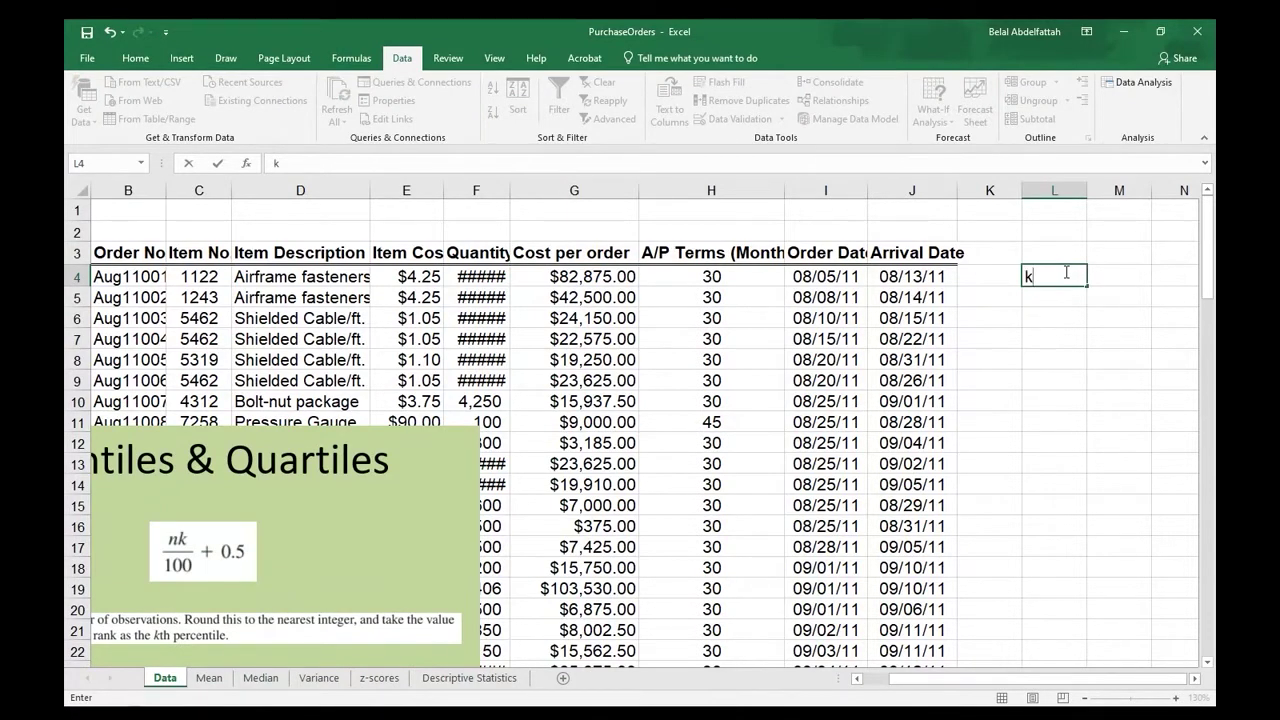
{"action": "key", "text": "Tab"}
{"action": "type", "text": "9"}
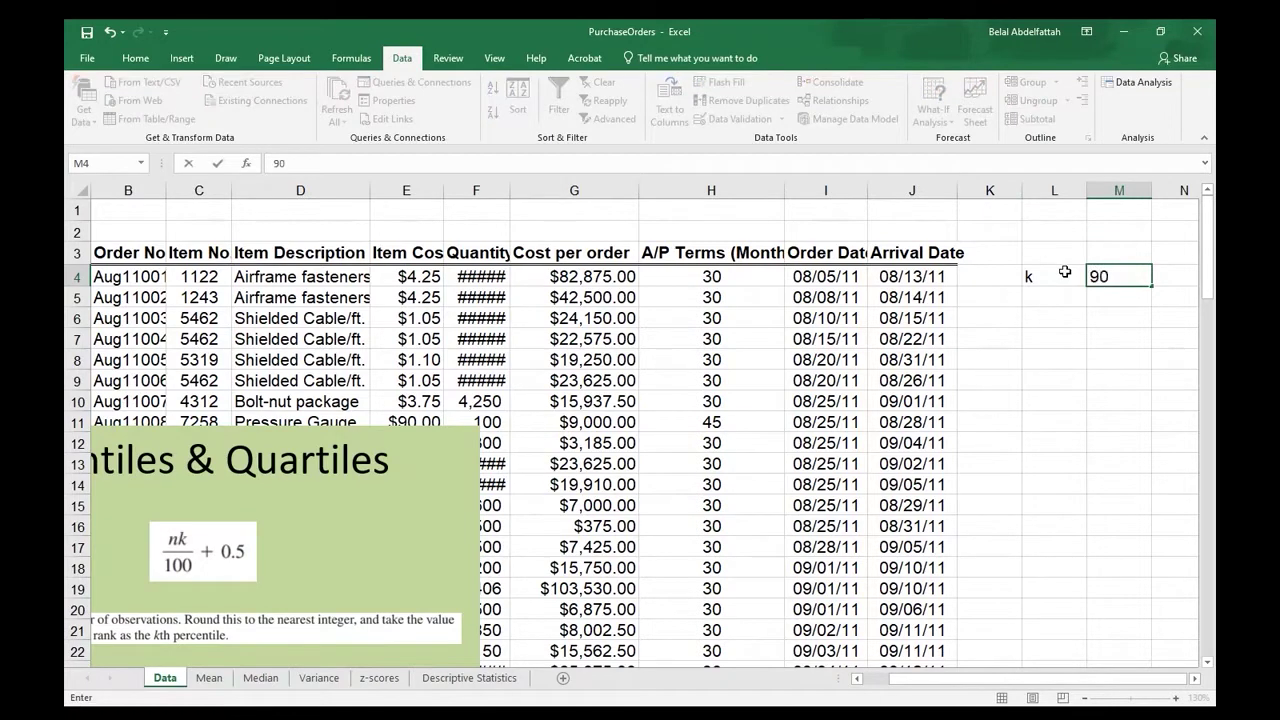
{"action": "key", "text": "Return"}
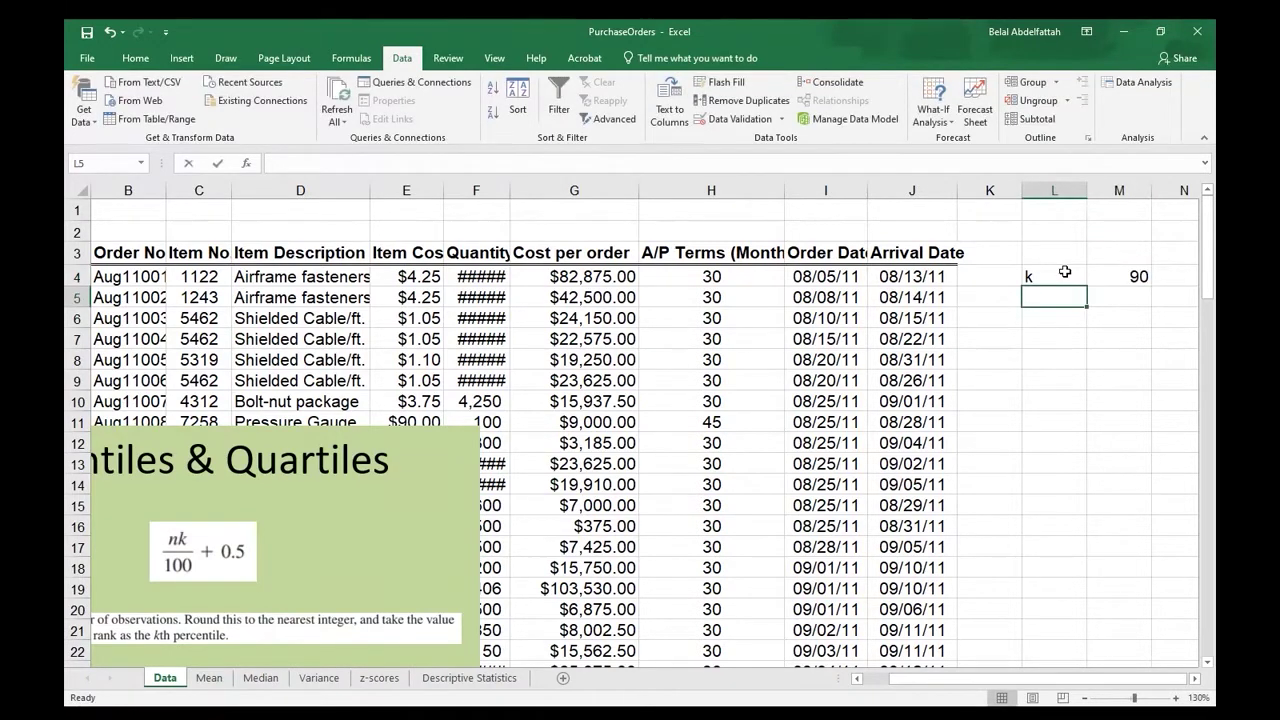
{"action": "type", "text": "n"}
{"action": "key", "text": "Tab"}
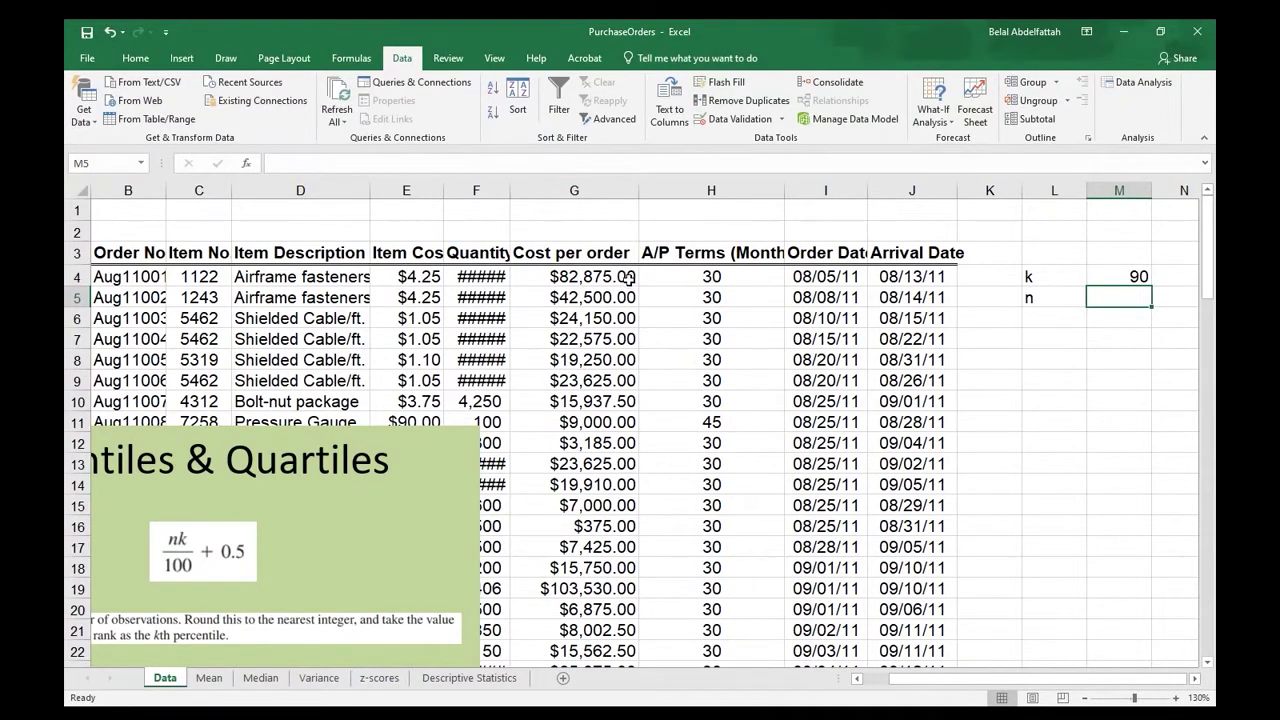
Highlight the entire Cost per order column G with a yellow fill.
{"action": "left_click", "coordinate": [574, 190]}
{"action": "left_click", "coordinate": [135, 58]}
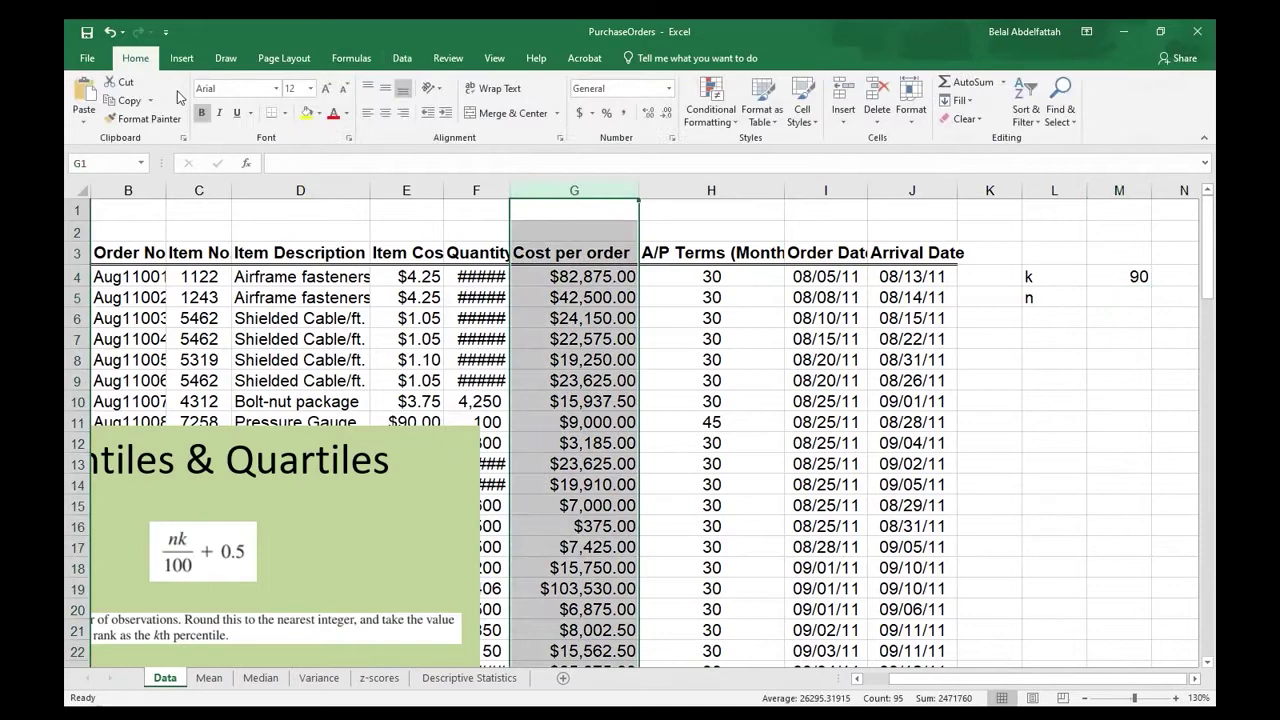
{"action": "left_click", "coordinate": [307, 112]}
{"action": "left_click", "coordinate": [712, 339]}
{"action": "left_click", "coordinate": [591, 297]}
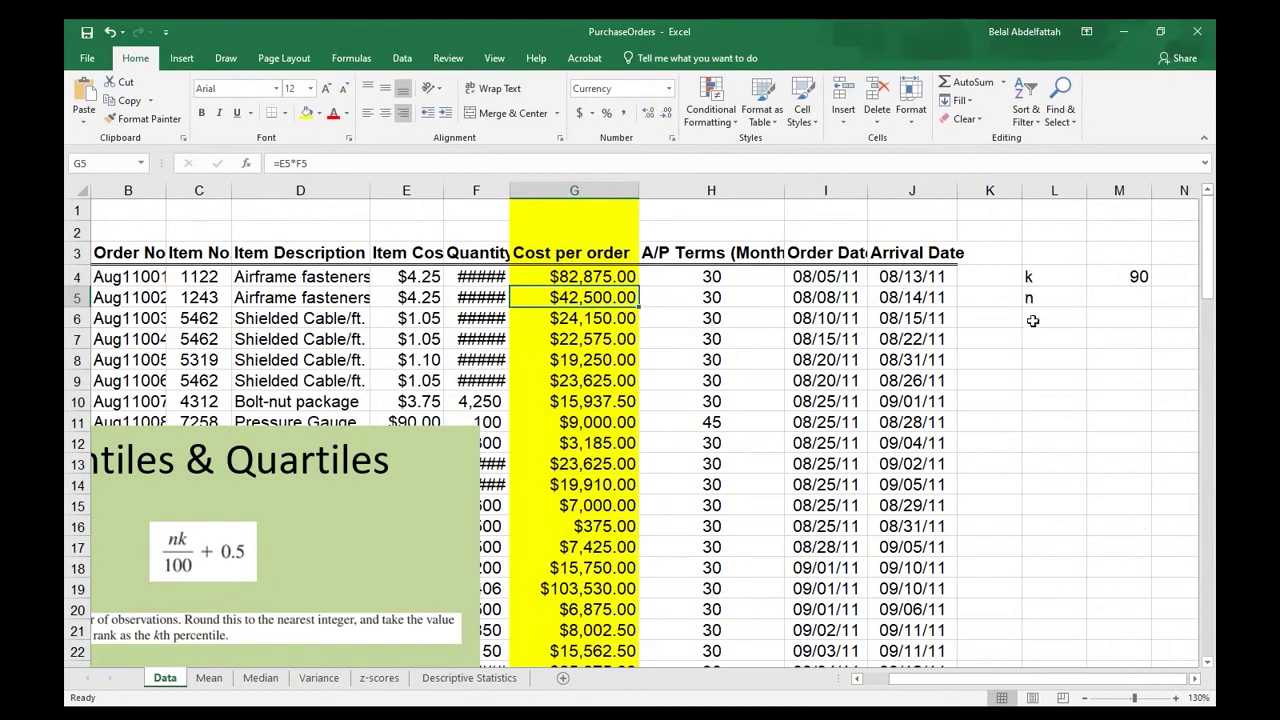
{"action": "left_click", "coordinate": [592, 190]}
{"action": "left_click_drag", "start_coordinate": [585, 277], "coordinate": [578, 425]}
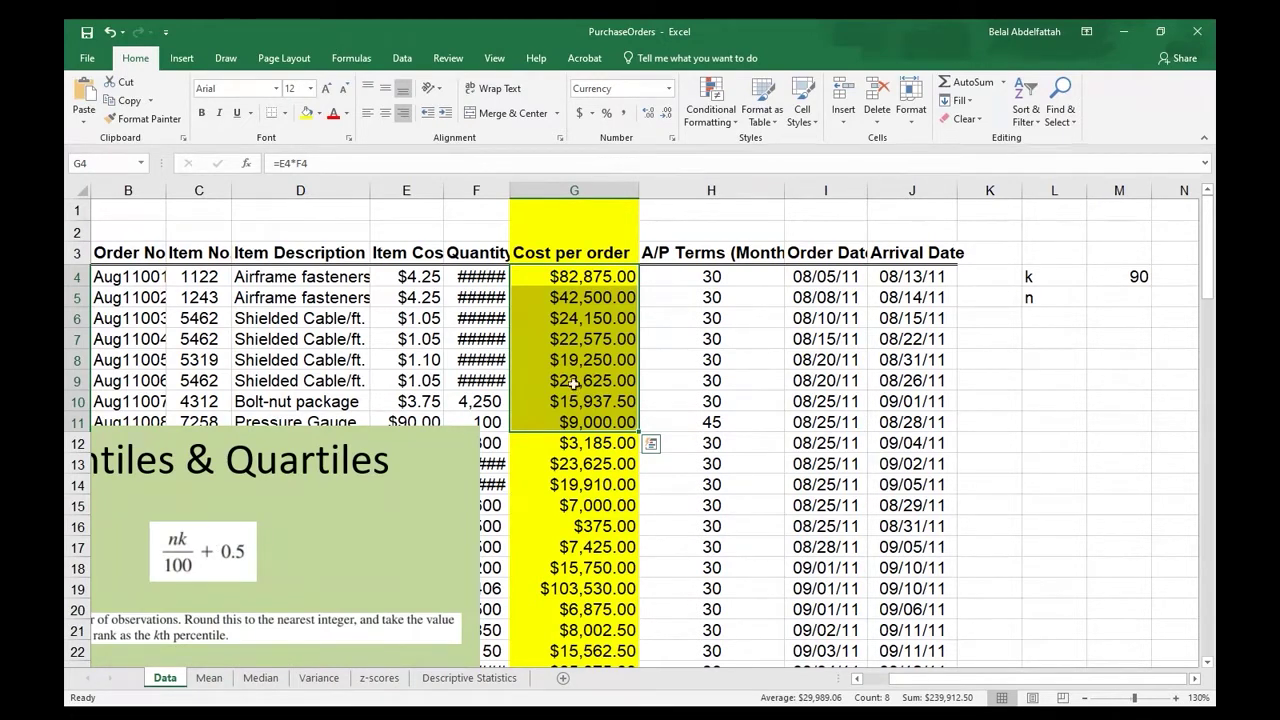
{"action": "left_click", "coordinate": [582, 525]}
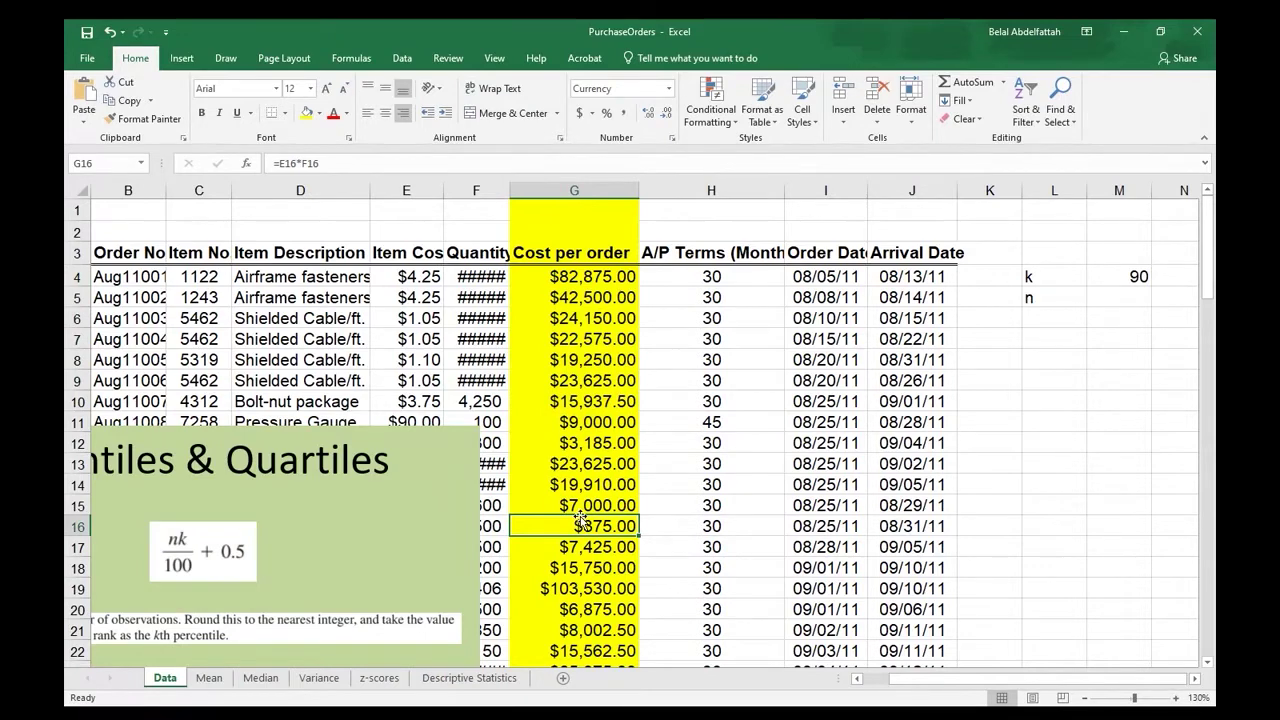
{"action": "left_click", "coordinate": [574, 280]}
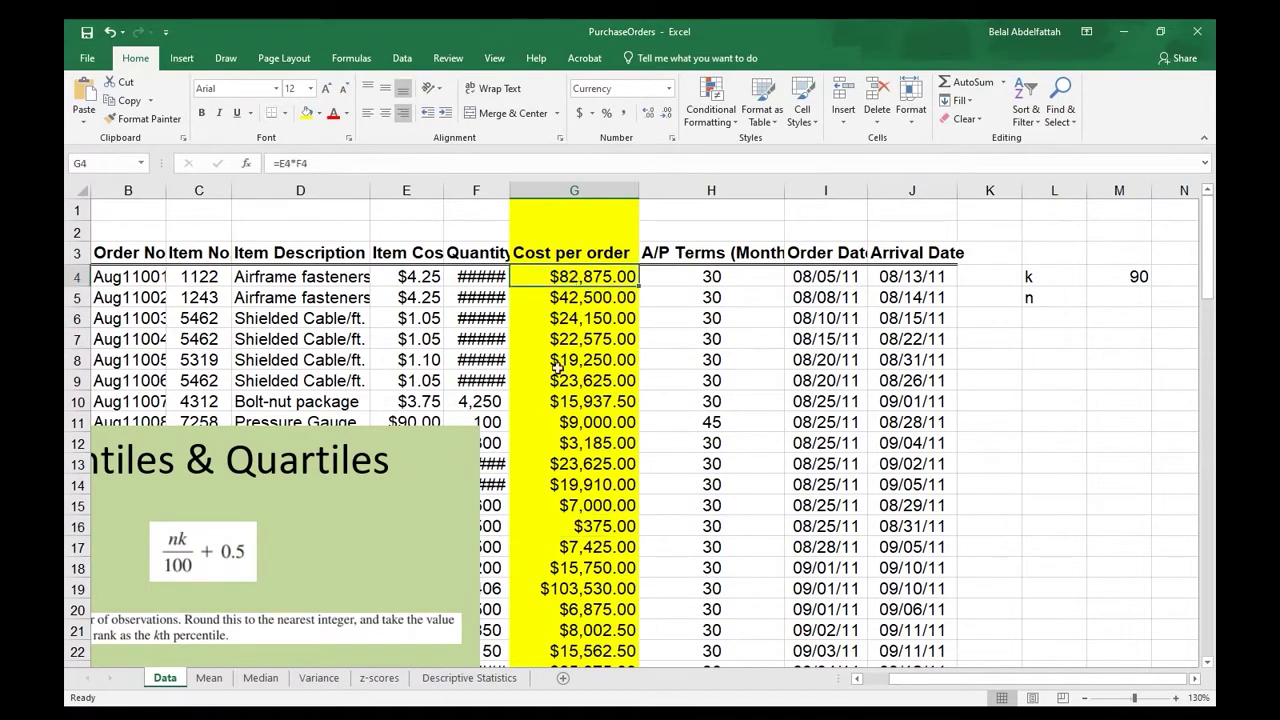
Add filters to the header row and sort the table by Cost per order from smallest to largest.
{"action": "left_click", "coordinate": [557, 258]}
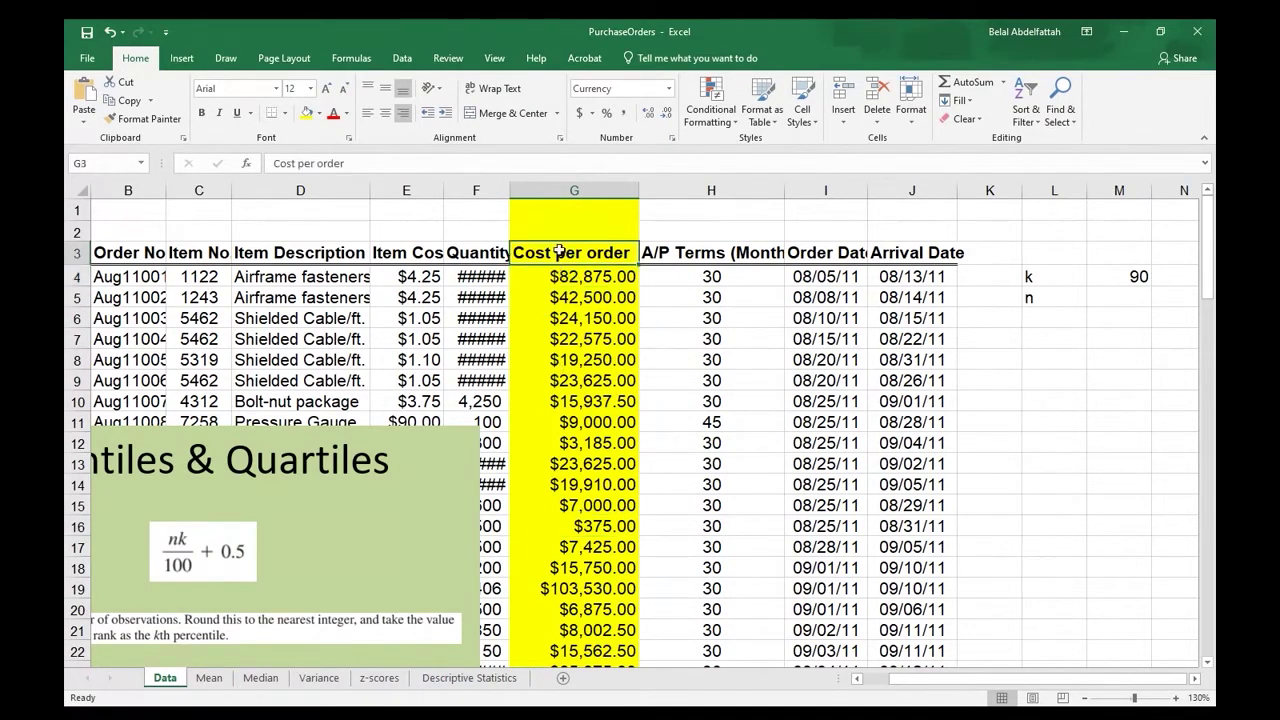
{"action": "left_click", "coordinate": [402, 58]}
{"action": "left_click", "coordinate": [557, 102]}
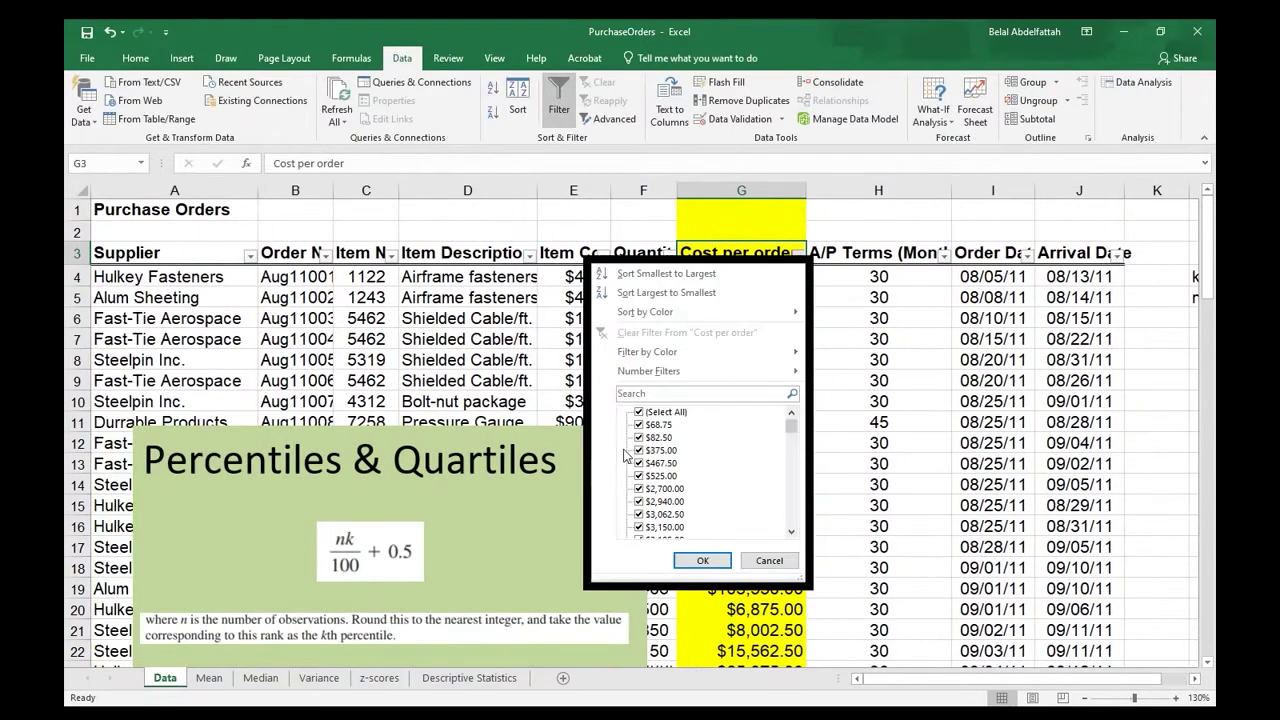
{"action": "left_click", "coordinate": [797, 254]}
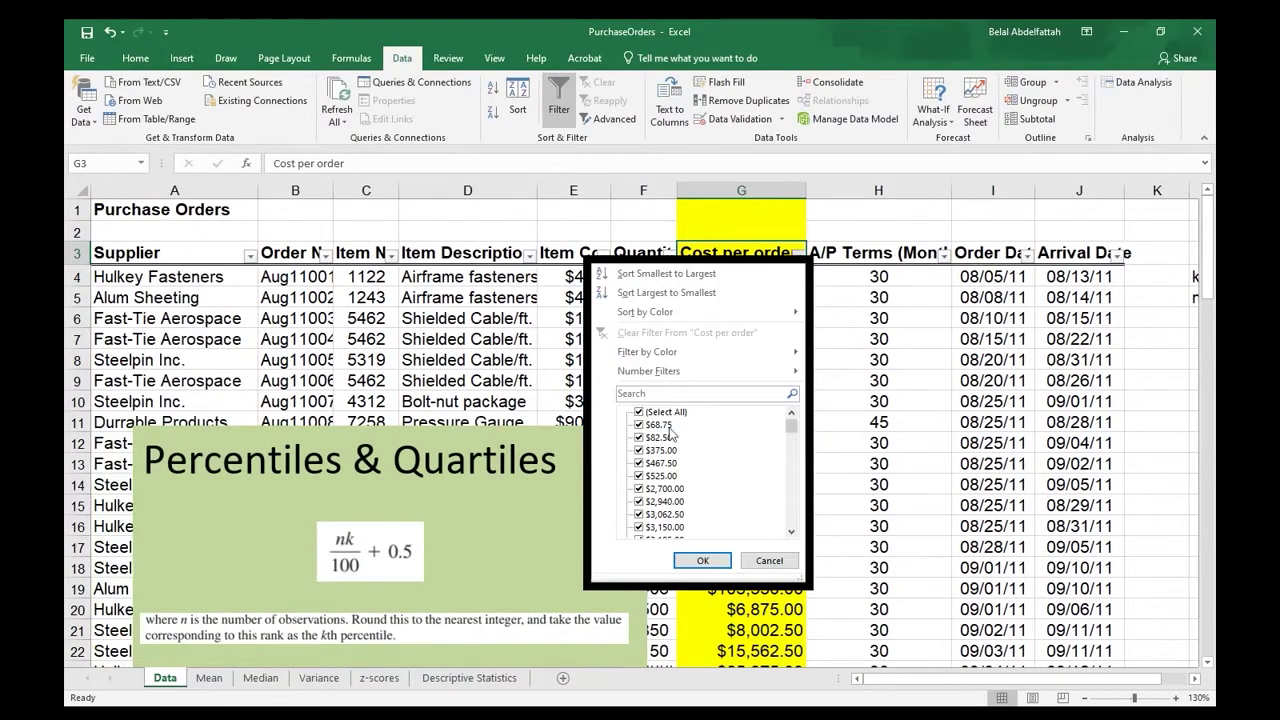
{"action": "left_click", "coordinate": [665, 273]}
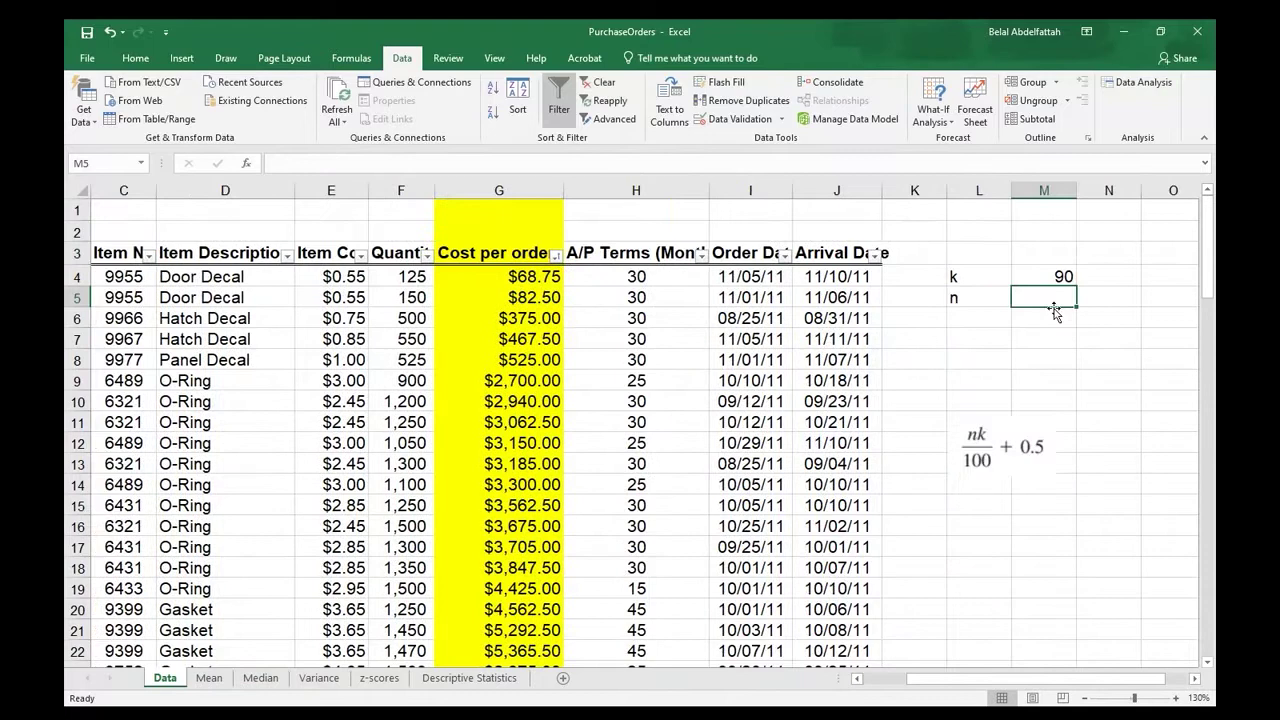
Calculate n in cell M5 by counting the Cost per order entries G4:G97 with COUNTA.
{"action": "type", "text": "=cou"}
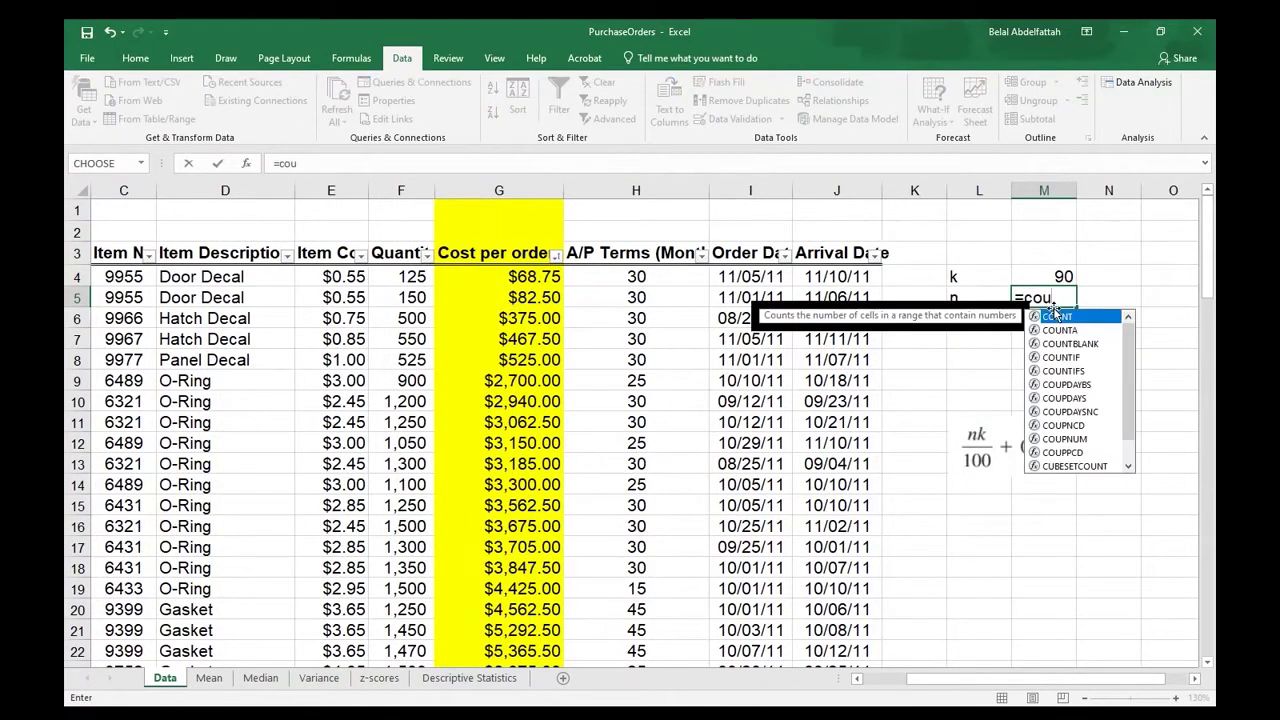
{"action": "double_click", "coordinate": [1060, 330]}
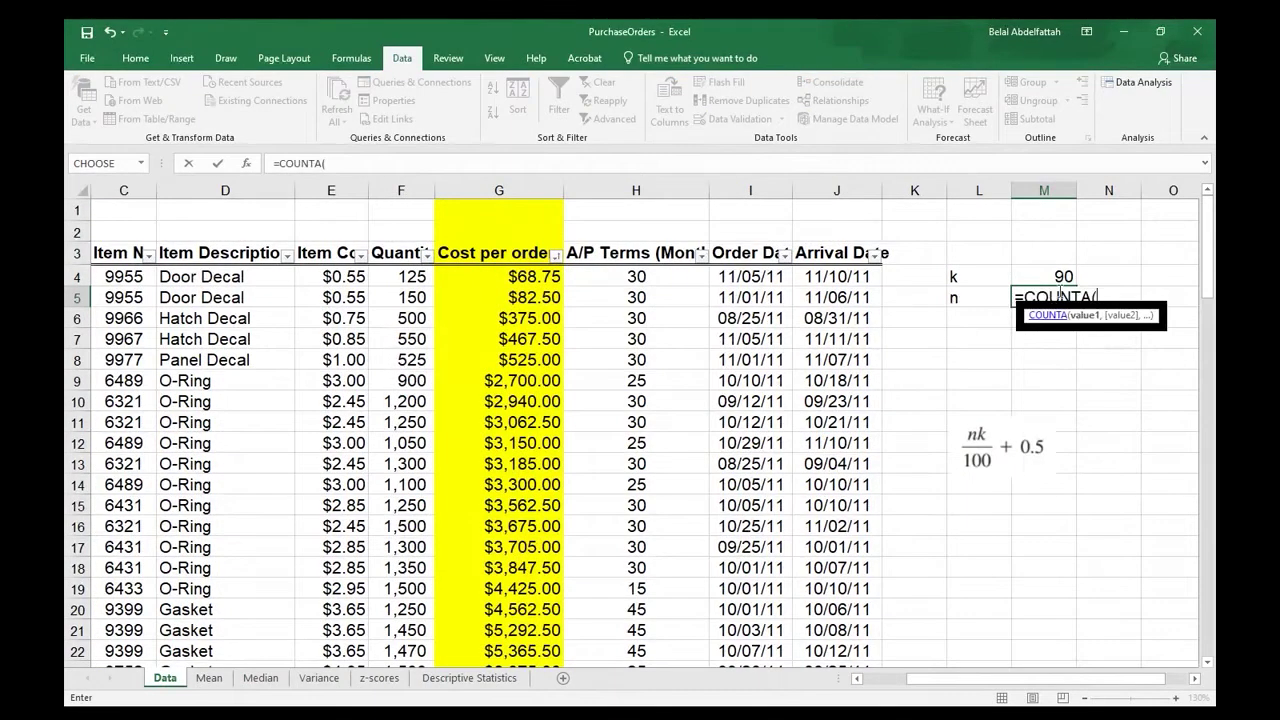
{"action": "left_click", "coordinate": [550, 276]}
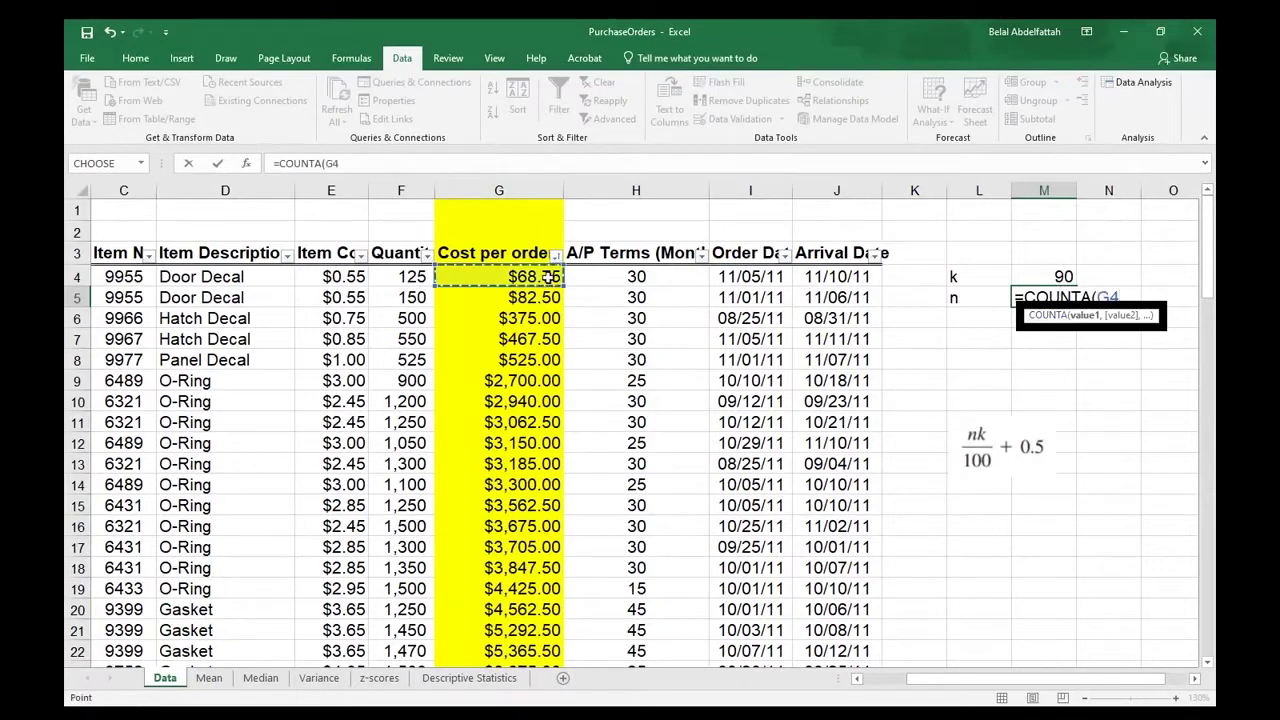
{"action": "key", "text": "ctrl+shift+Down"}
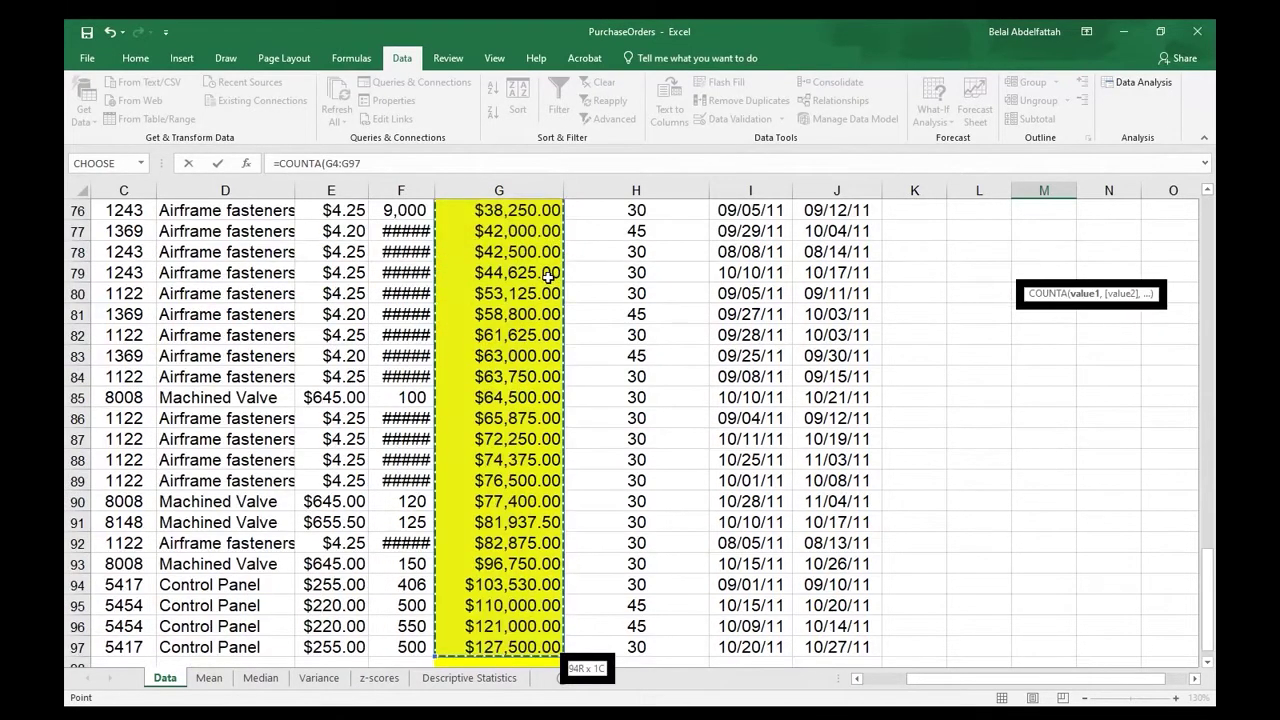
{"action": "key", "text": "Return"}
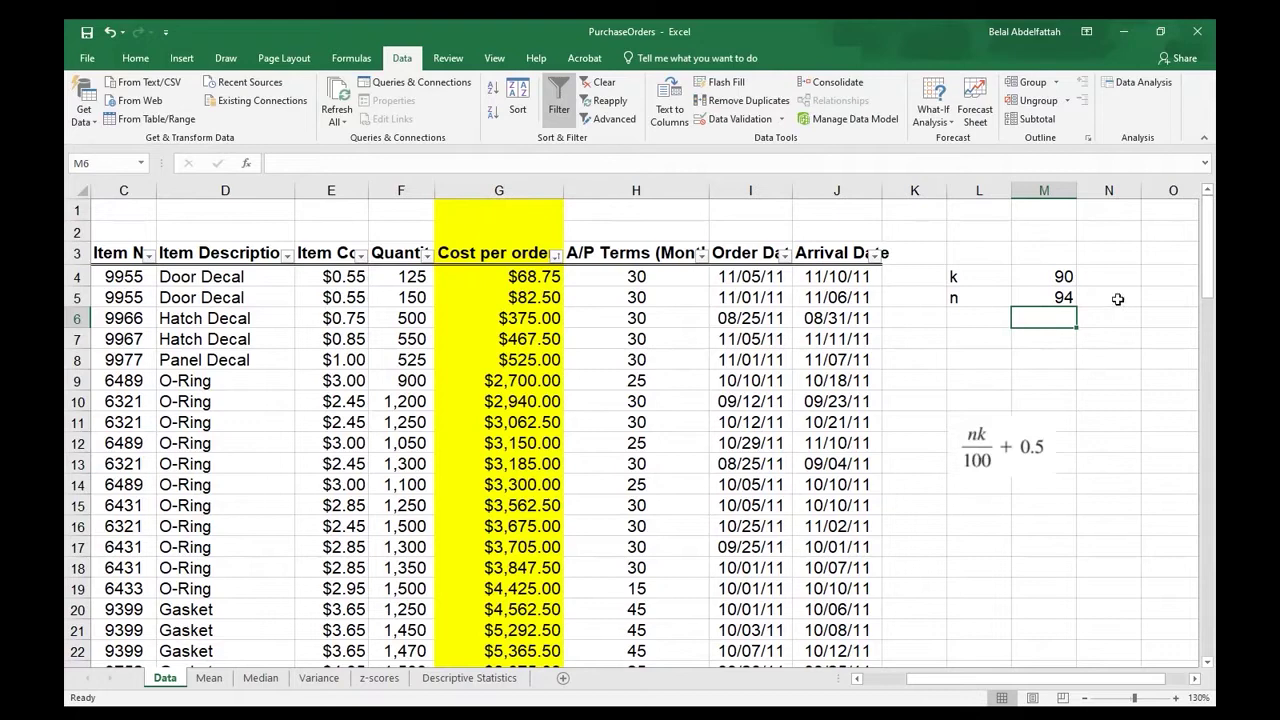
Calculate the percentile rank in M7 with =(M5*M4)/100 + 0.5 and label it index in L7.
{"action": "left_click", "coordinate": [974, 341]}
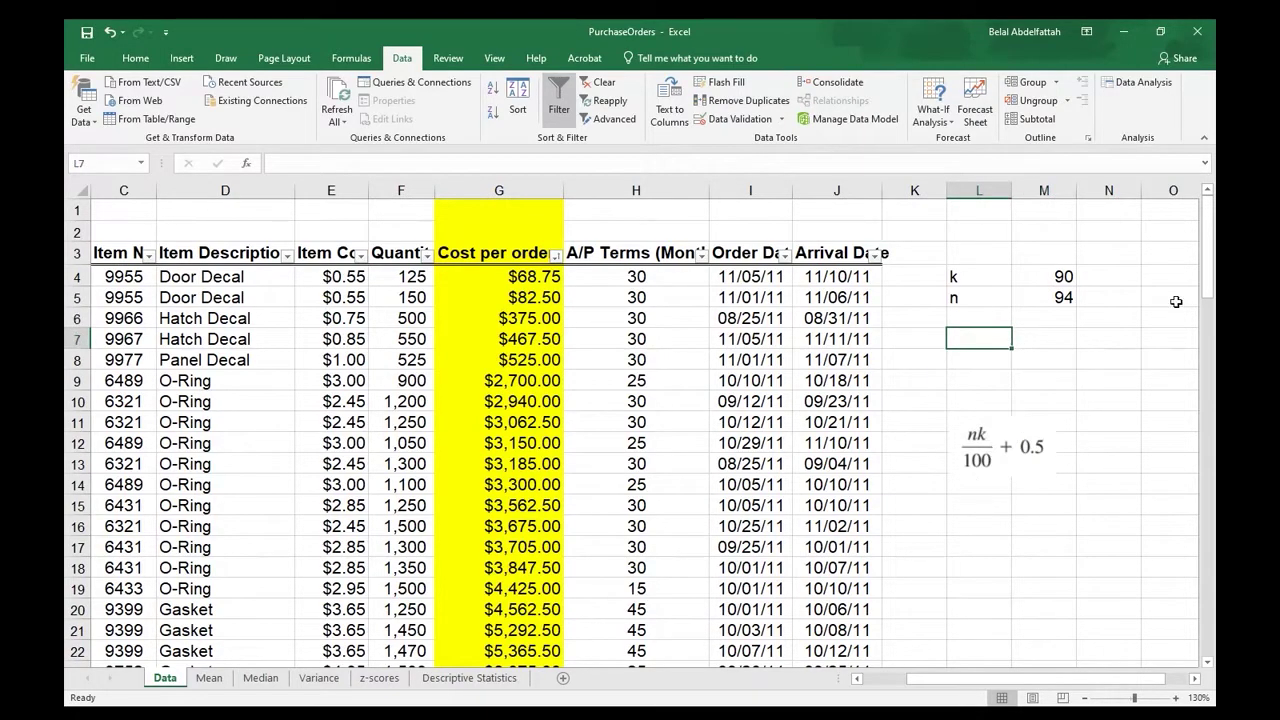
{"action": "key", "text": "Right"}
{"action": "scroll", "coordinate": [898, 337], "scroll_direction": "up", "scroll_amount": 1, "text": "ctrl"}
{"action": "type", "text": "="}
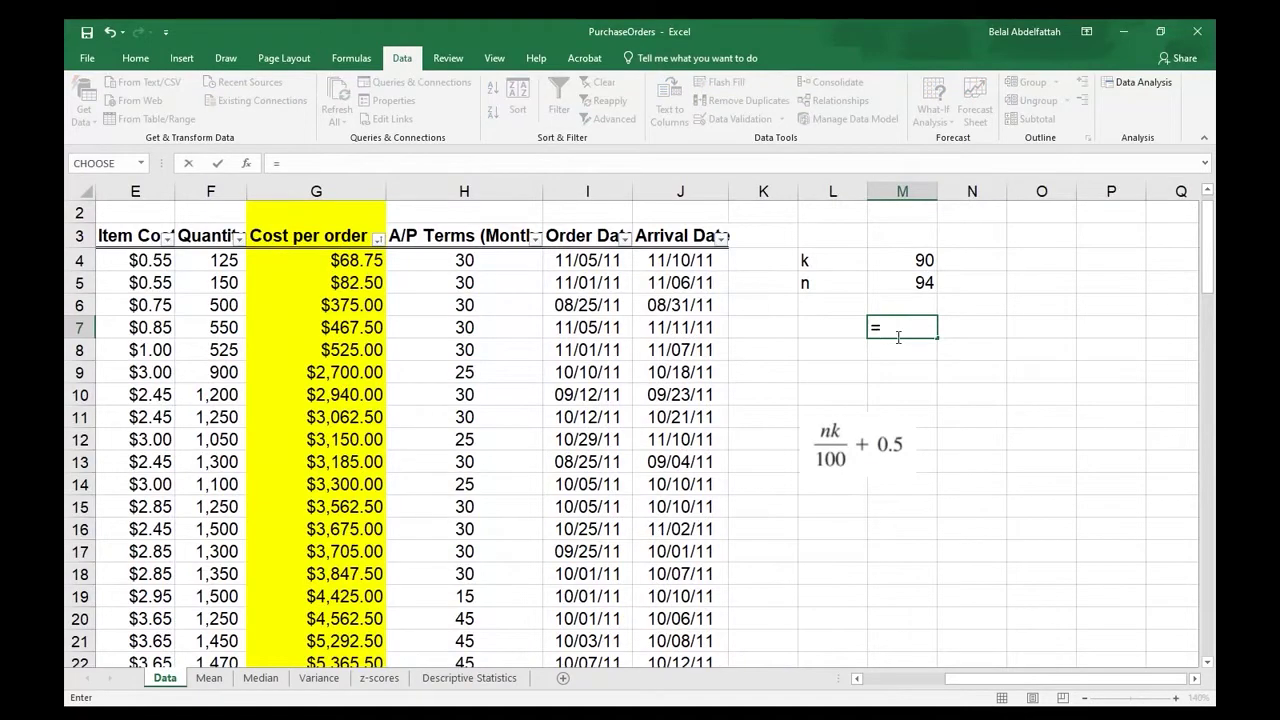
{"action": "type", "text": "("}
{"action": "left_click", "coordinate": [924, 283]}
{"action": "type", "text": "*"}
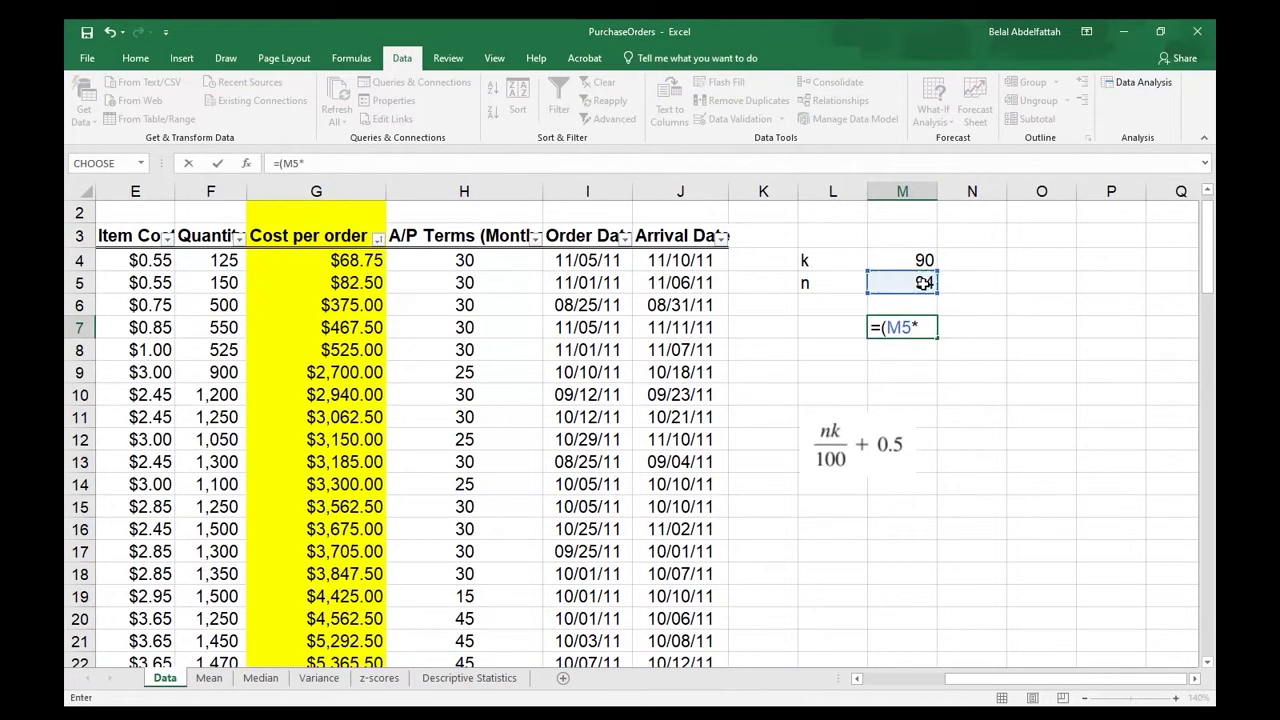
{"action": "left_click", "coordinate": [903, 260]}
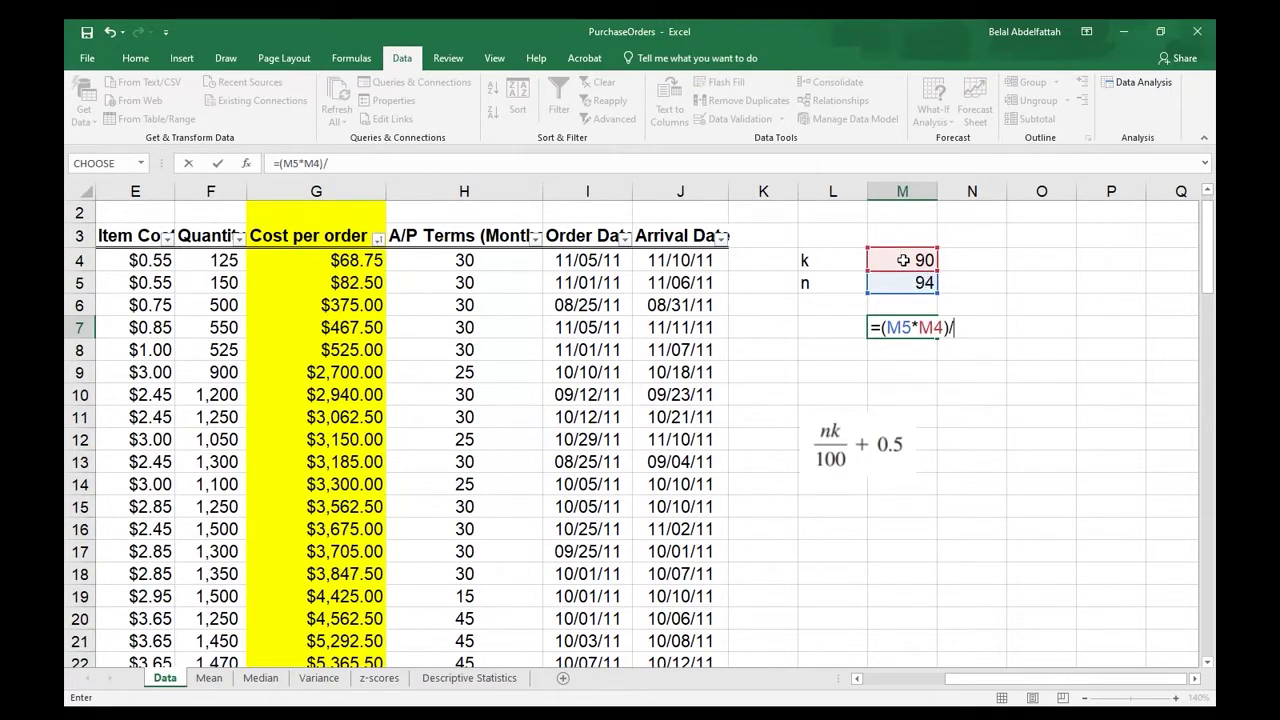
{"action": "type", "text": "/100 + 0.5"}
{"action": "left_click", "coordinate": [838, 330]}
{"action": "type", "text": "index"}
{"action": "key", "text": "Tab"}
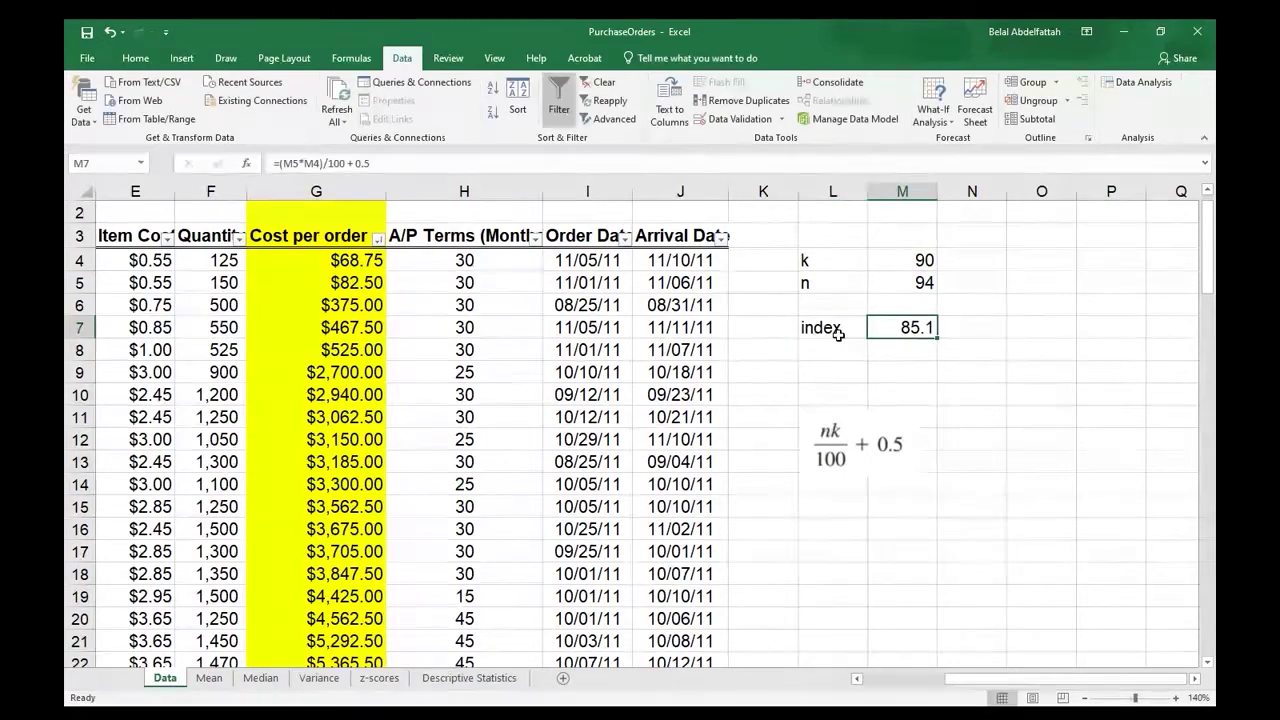
{"action": "key", "text": "Left"}
{"action": "key", "text": "Right"}
{"action": "key", "text": "Right"}
{"action": "key", "text": "Left"}
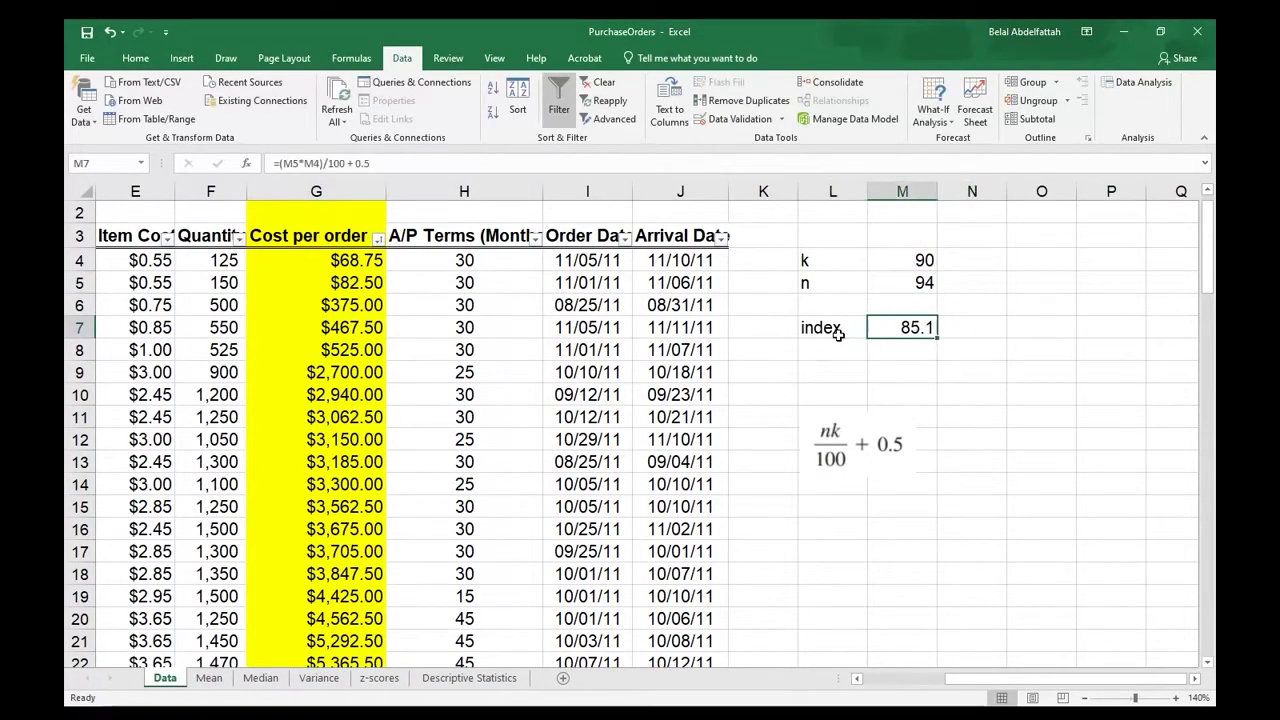
{"action": "key", "text": "Right"}
{"action": "key", "text": "Left"}
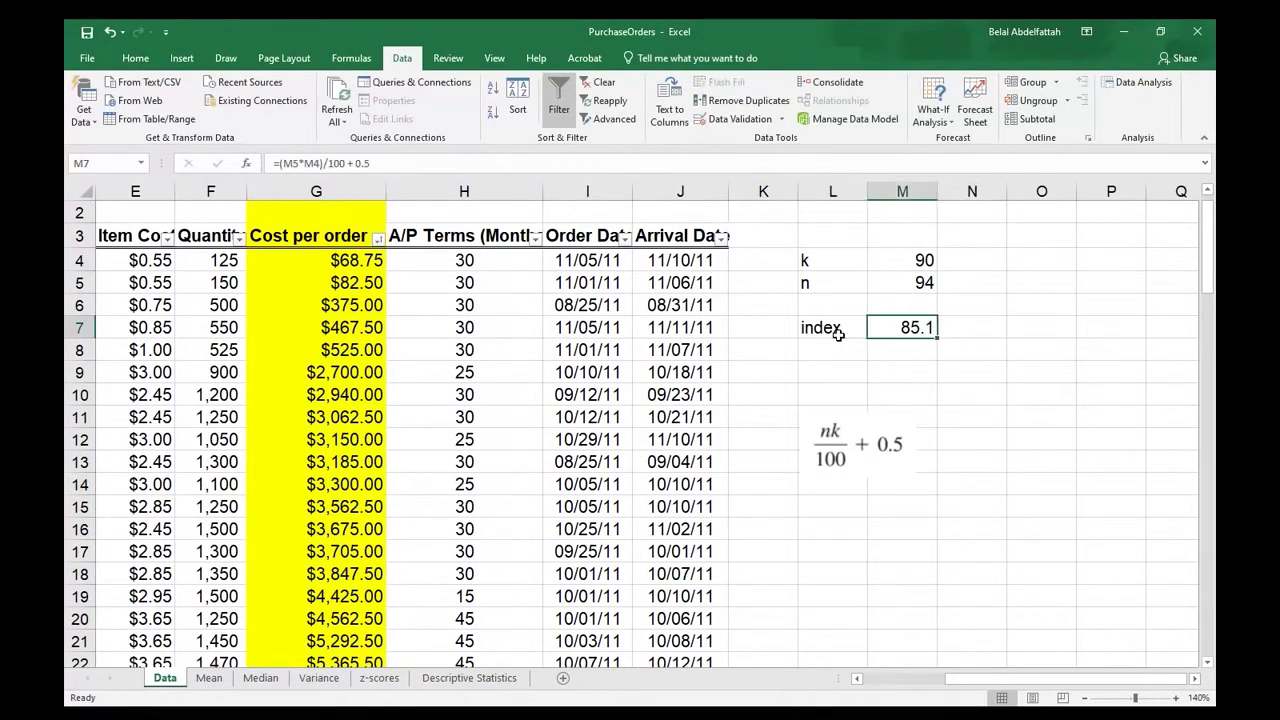
Note the rounded index as ~85 in cell N7 and select the first Cost per order value in G4.
{"action": "key", "text": "Right"}
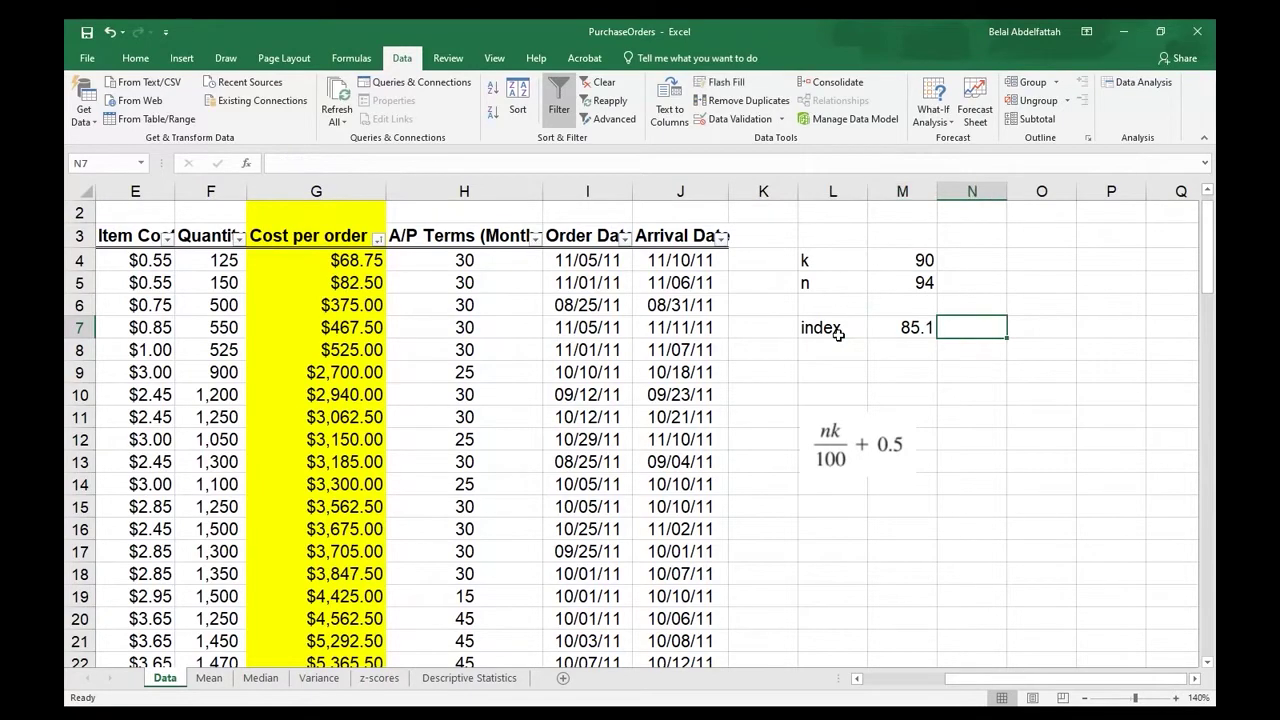
{"action": "type", "text": "~85"}
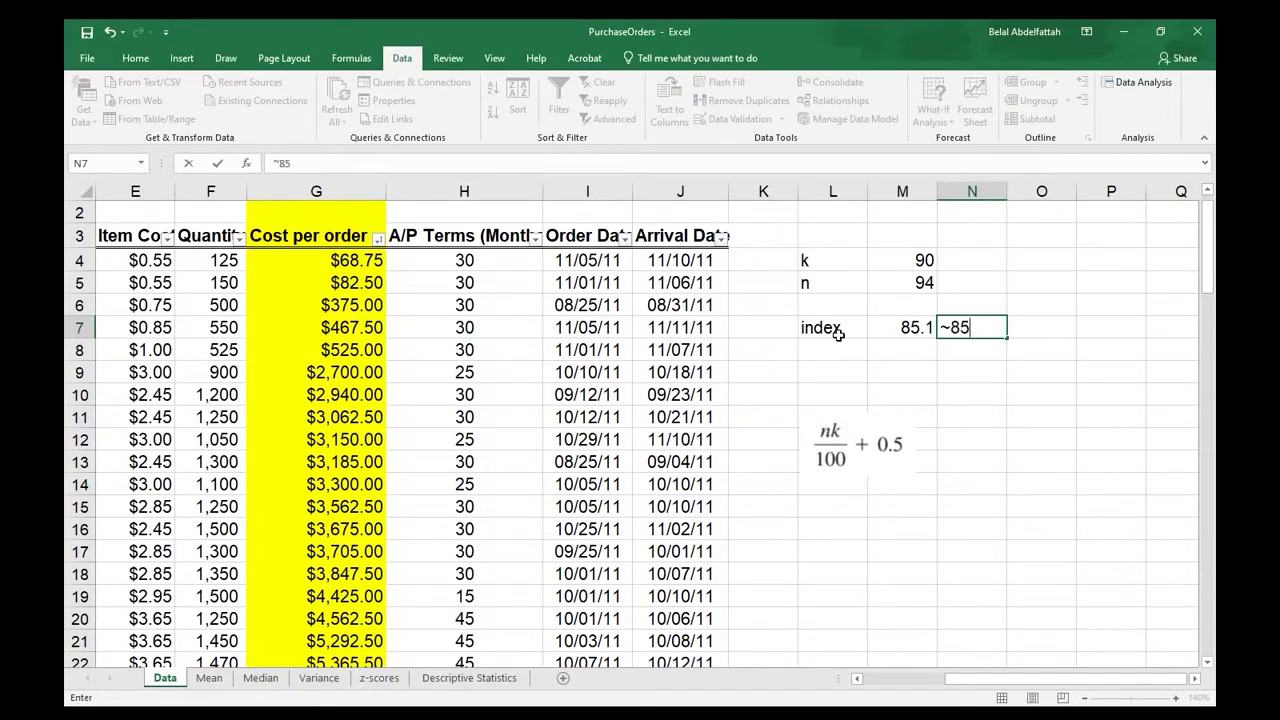
{"action": "key", "text": "Return"}
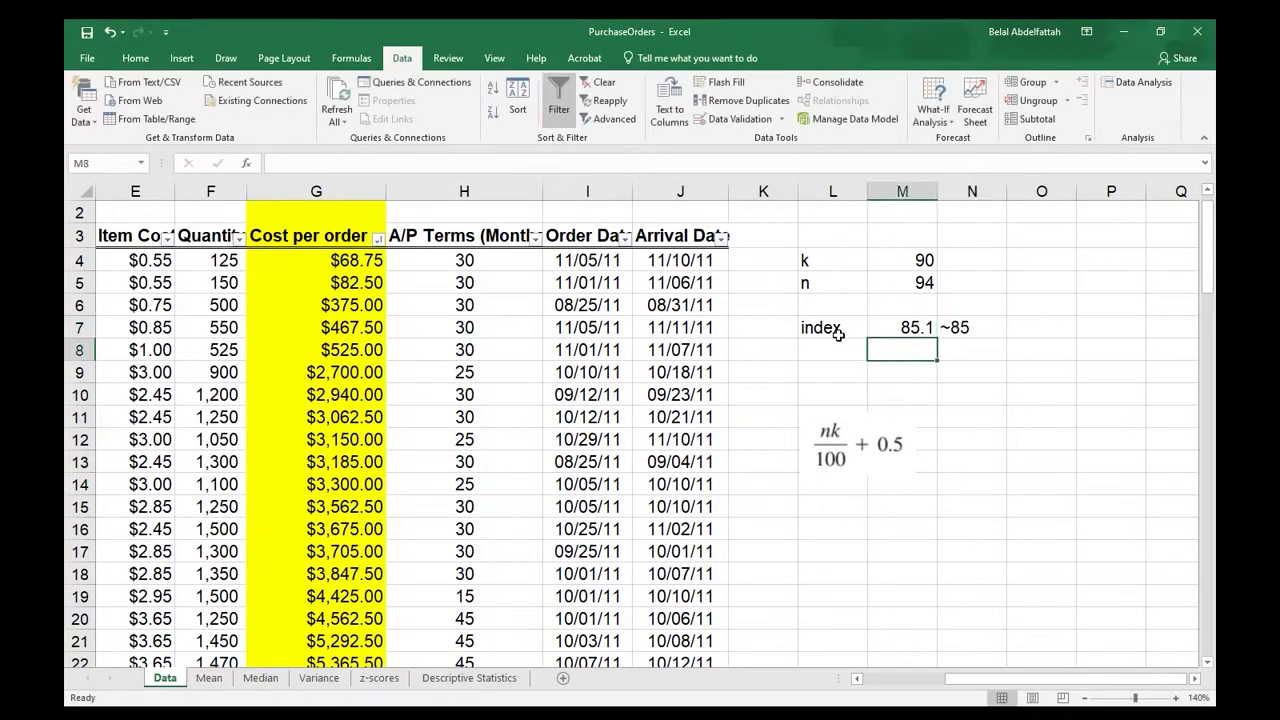
{"action": "key", "text": "Up"}
{"action": "key", "text": "Left"}
{"action": "key", "text": "Right"}
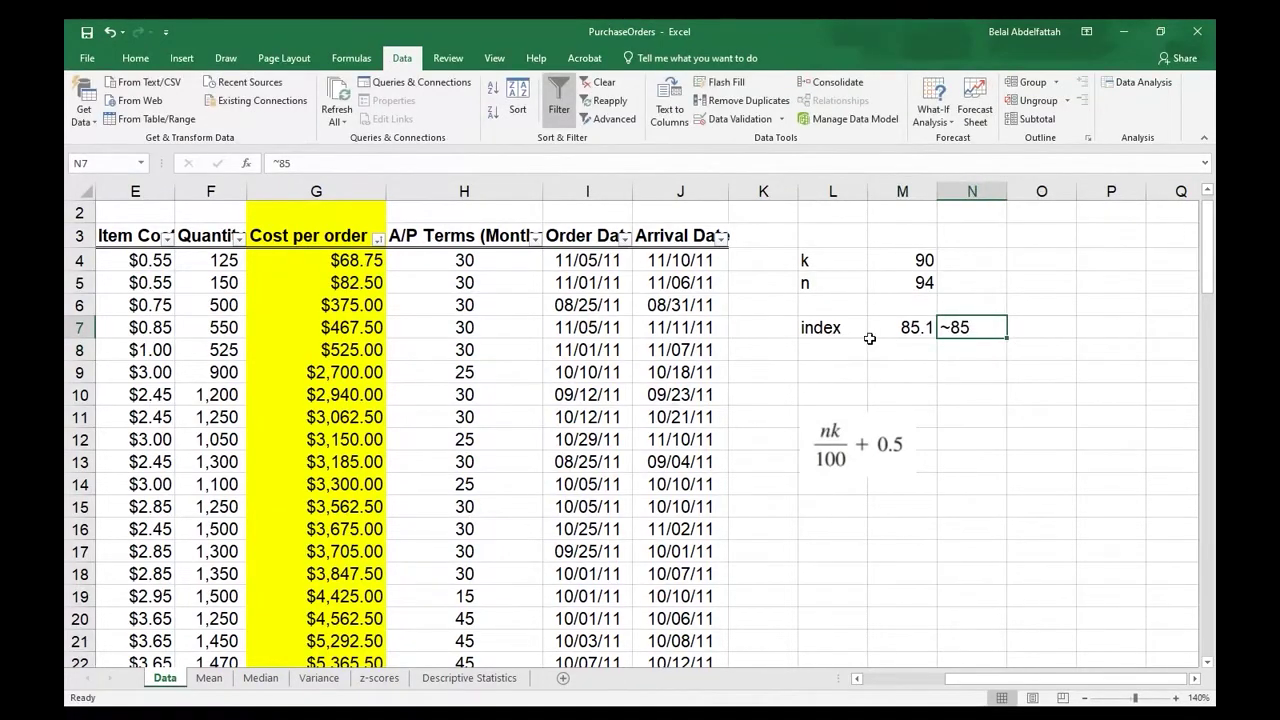
{"action": "left_click", "coordinate": [362, 258]}
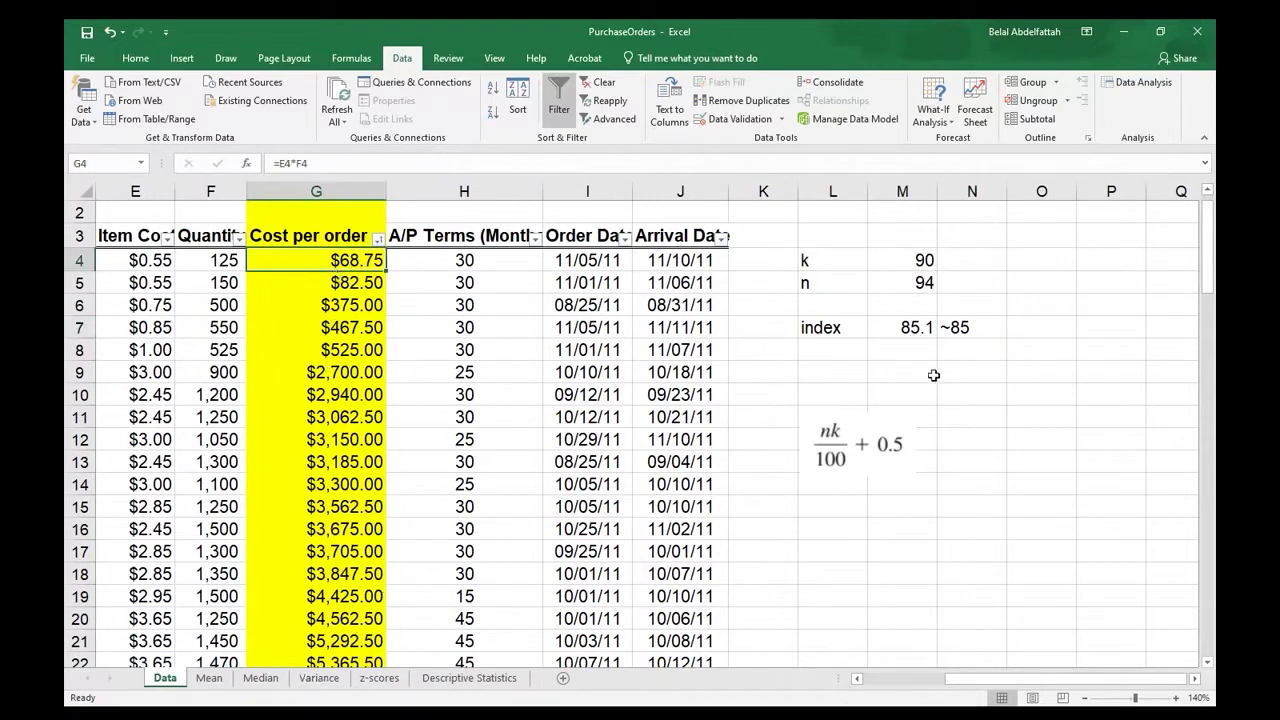
Look up the 85th value of the sorted Cost per order range in cell N8 with =INDEX(G4:G97,85).
{"action": "key", "text": "Up"}
{"action": "key", "text": "Up"}
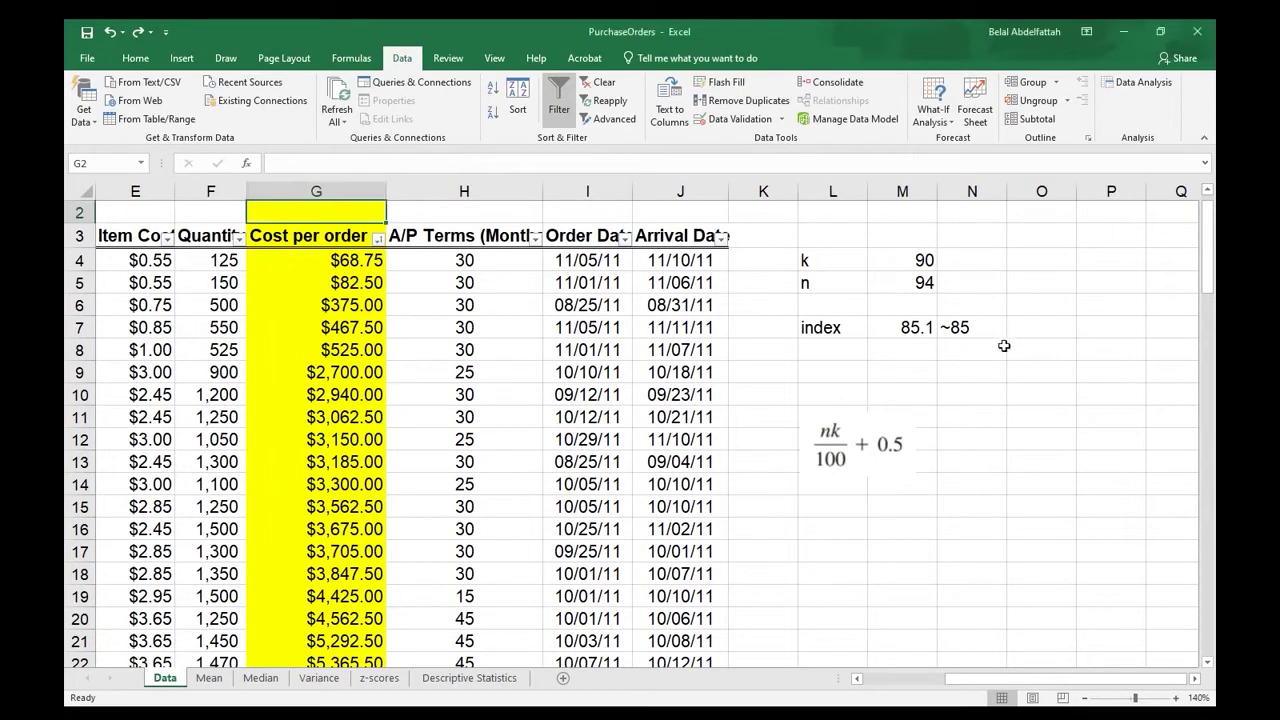
{"action": "left_click", "coordinate": [965, 352]}
{"action": "type", "text": "=ind"}
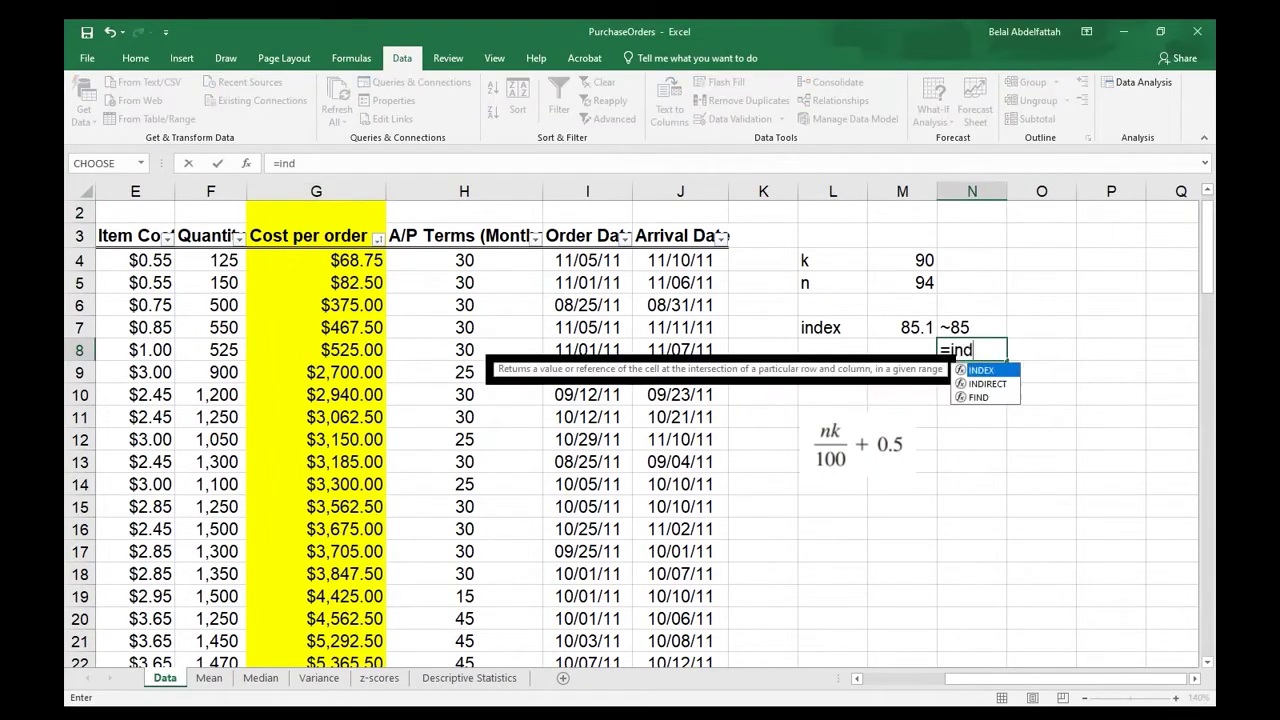
{"action": "key", "text": "Tab"}
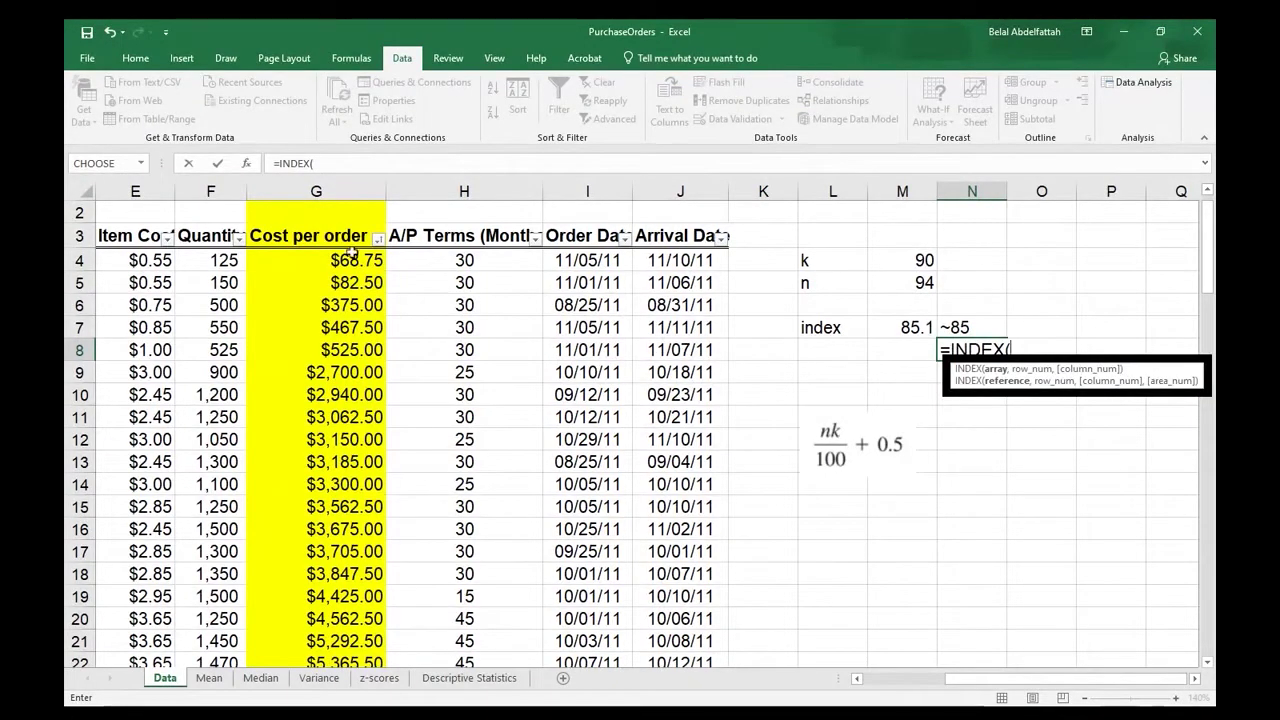
{"action": "left_click", "coordinate": [317, 262]}
{"action": "key", "text": "ctrl+shift+Down"}
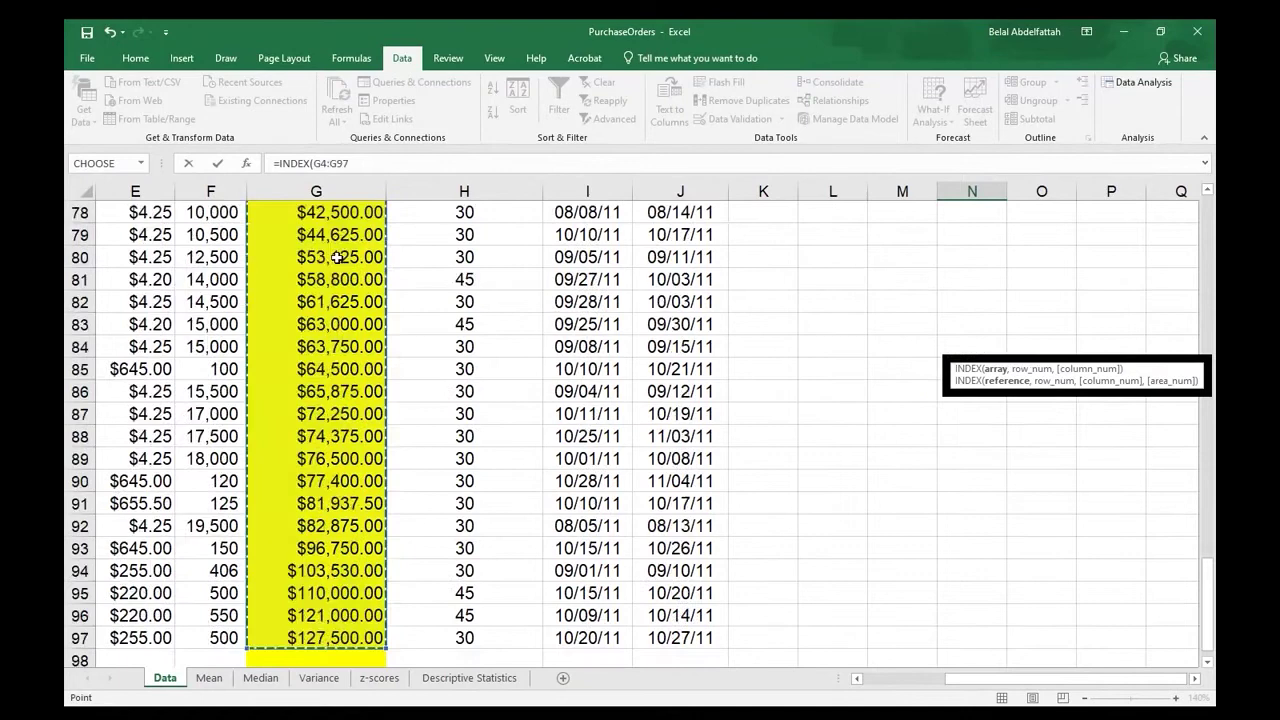
{"action": "type", "text": ","}
{"action": "left_click_drag", "start_coordinate": [1211, 614], "coordinate": [1211, 205]}
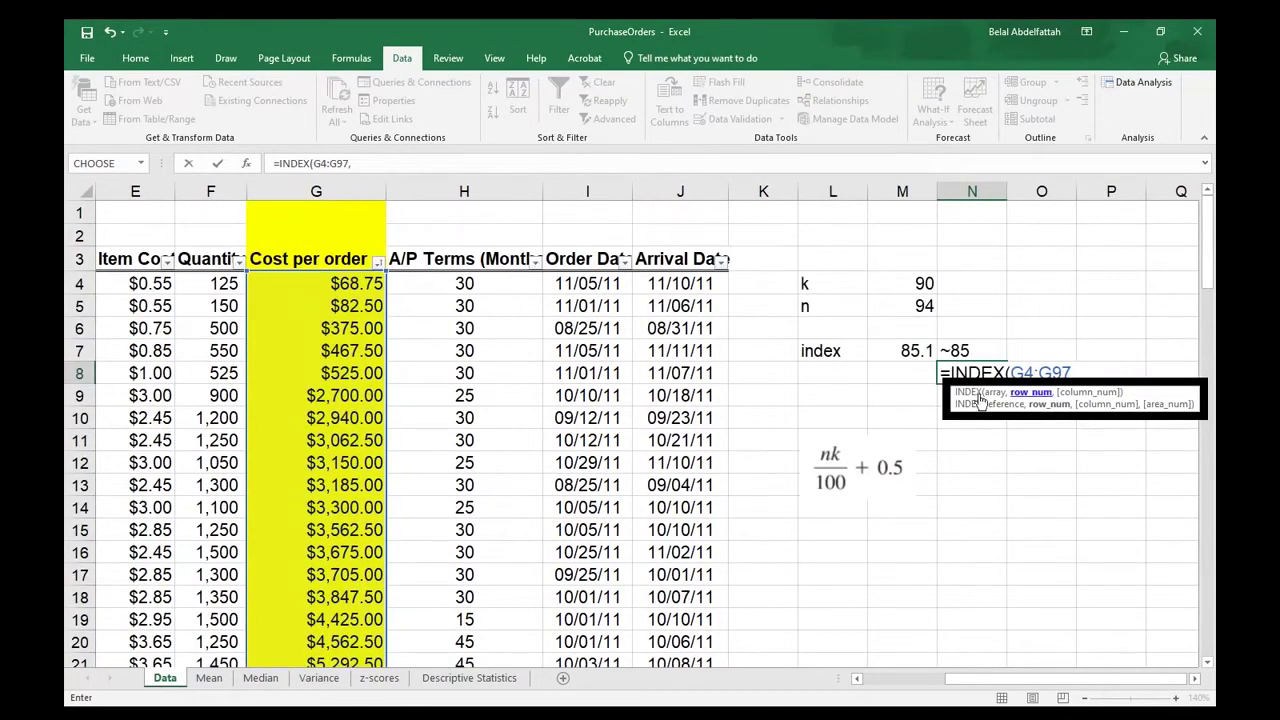
{"action": "type", "text": "85)"}
{"action": "key", "text": "Return"}
{"action": "key", "text": "Up"}
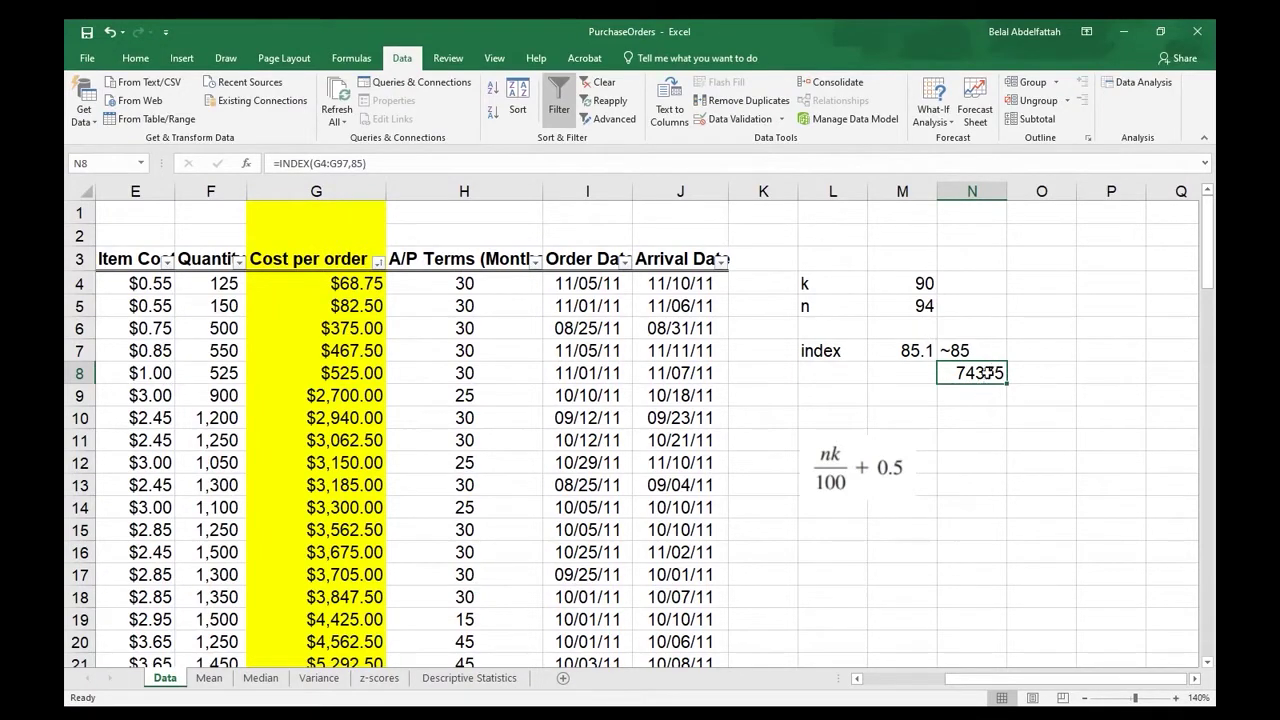
Move the nk/100 + 0.5 formula picture up so it sits directly beneath the index results.
{"action": "key", "text": "alt+Tab"}
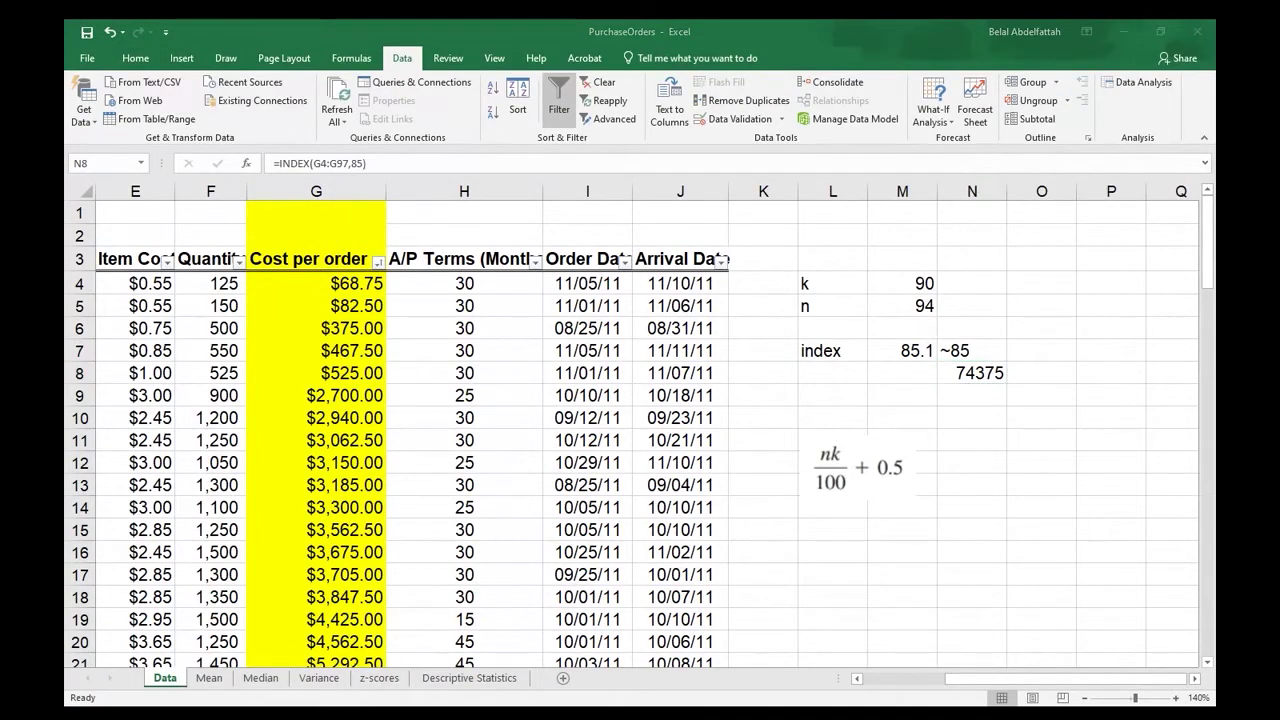
{"action": "left_click_drag", "start_coordinate": [865, 470], "coordinate": [860, 427]}
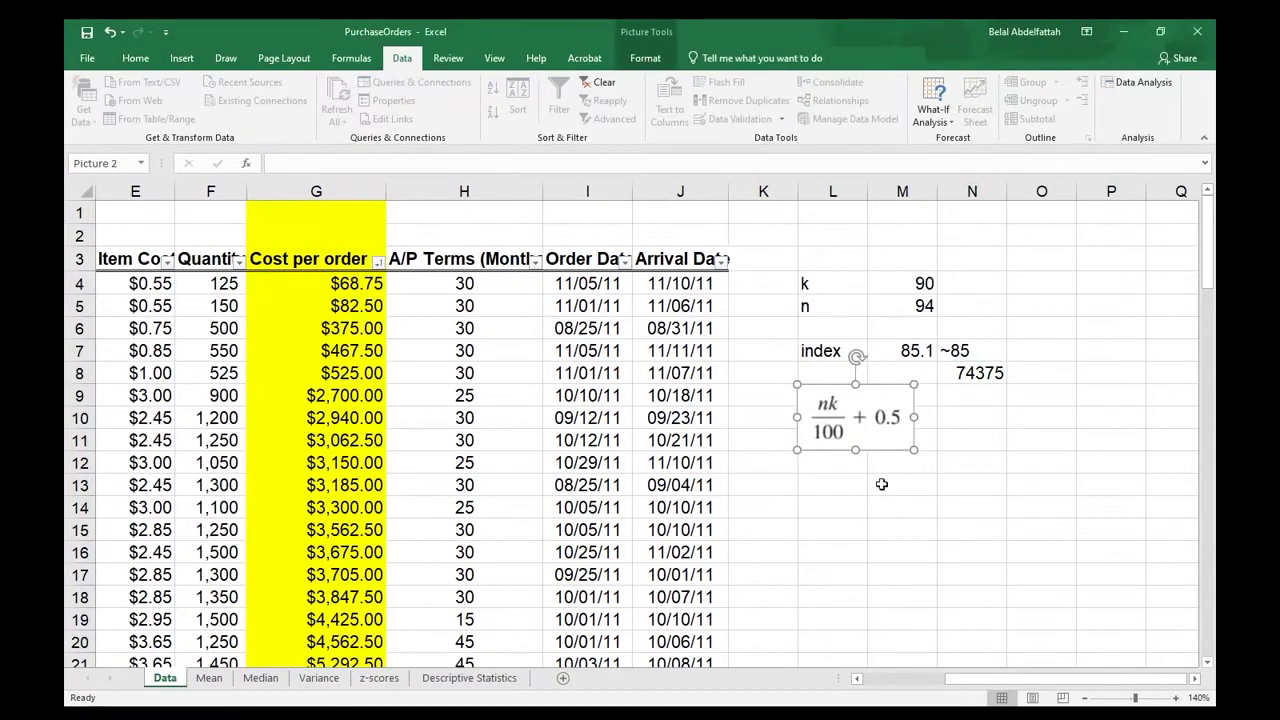
{"action": "left_click", "coordinate": [836, 522]}
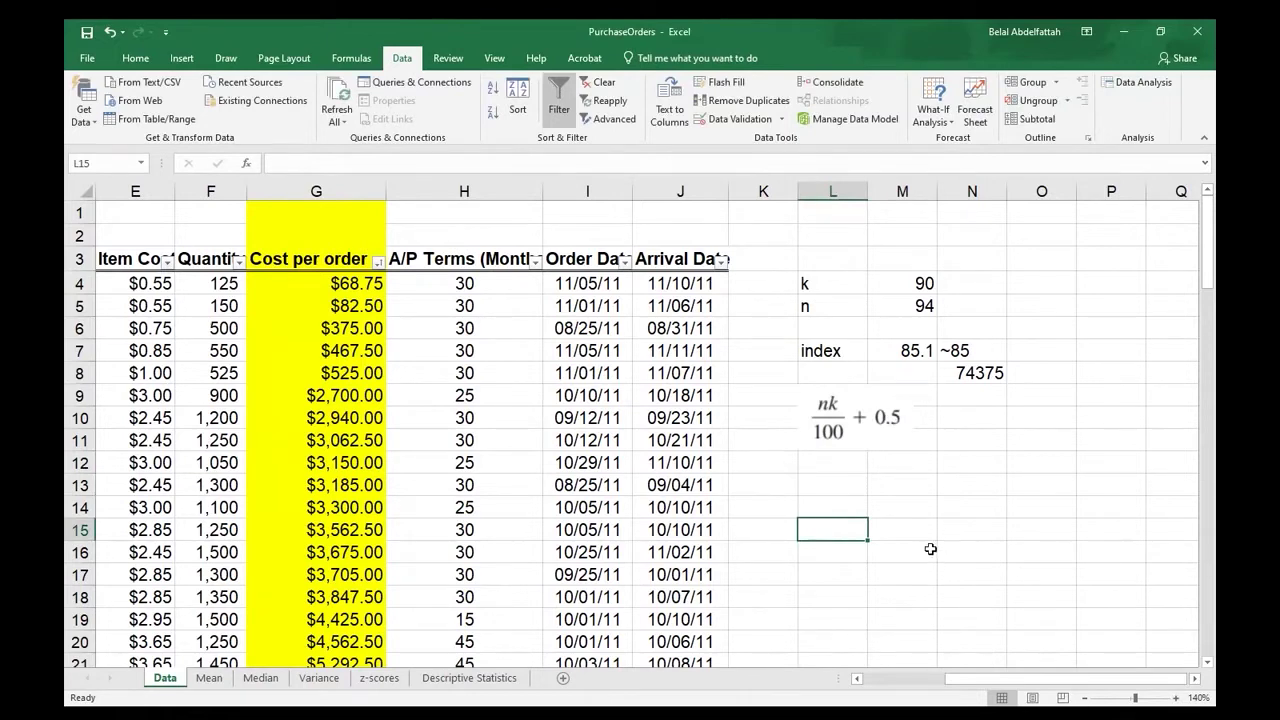
Begin a PERCENTILE.INC formula in cell L14 with the Cost per order values G4:G97 as its array.
{"action": "scroll", "coordinate": [930, 549], "scroll_direction": "down", "scroll_amount": 1}
{"action": "left_click", "coordinate": [1176, 698]}
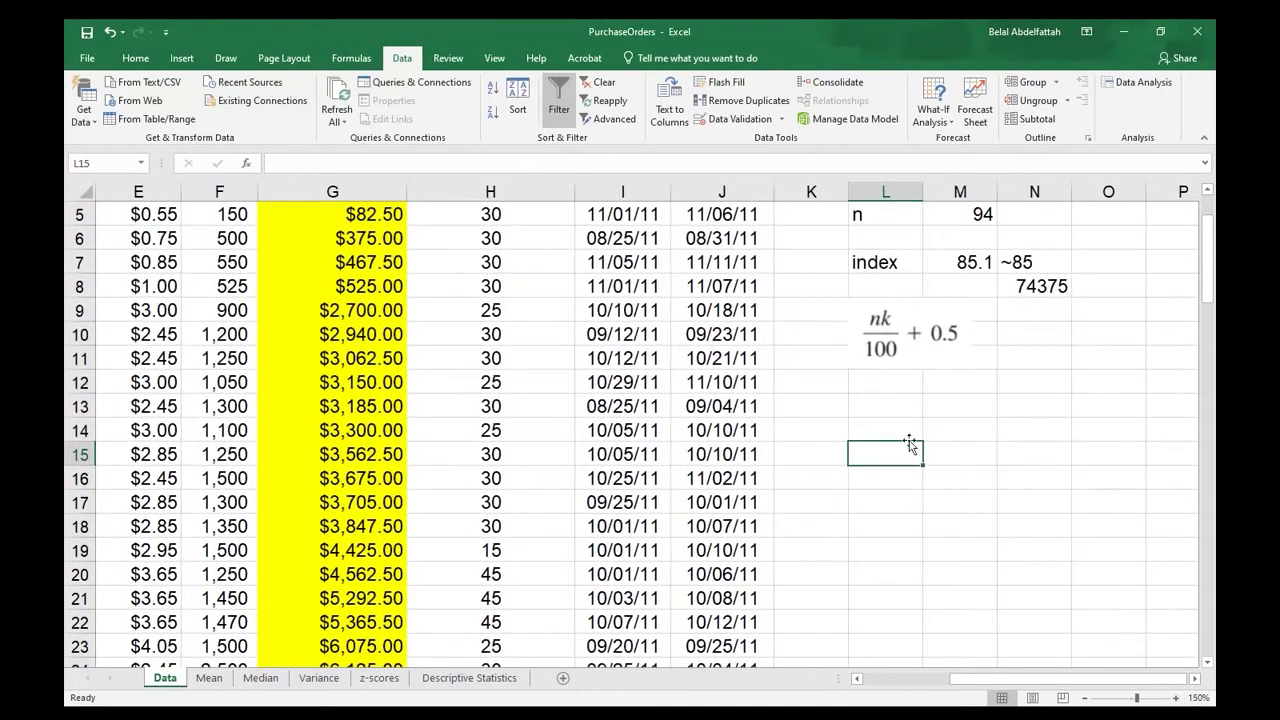
{"action": "scroll", "coordinate": [905, 450], "scroll_direction": "up", "scroll_amount": 1}
{"action": "left_click", "coordinate": [890, 497]}
{"action": "scroll", "coordinate": [694, 420], "scroll_direction": "up", "scroll_amount": 1}
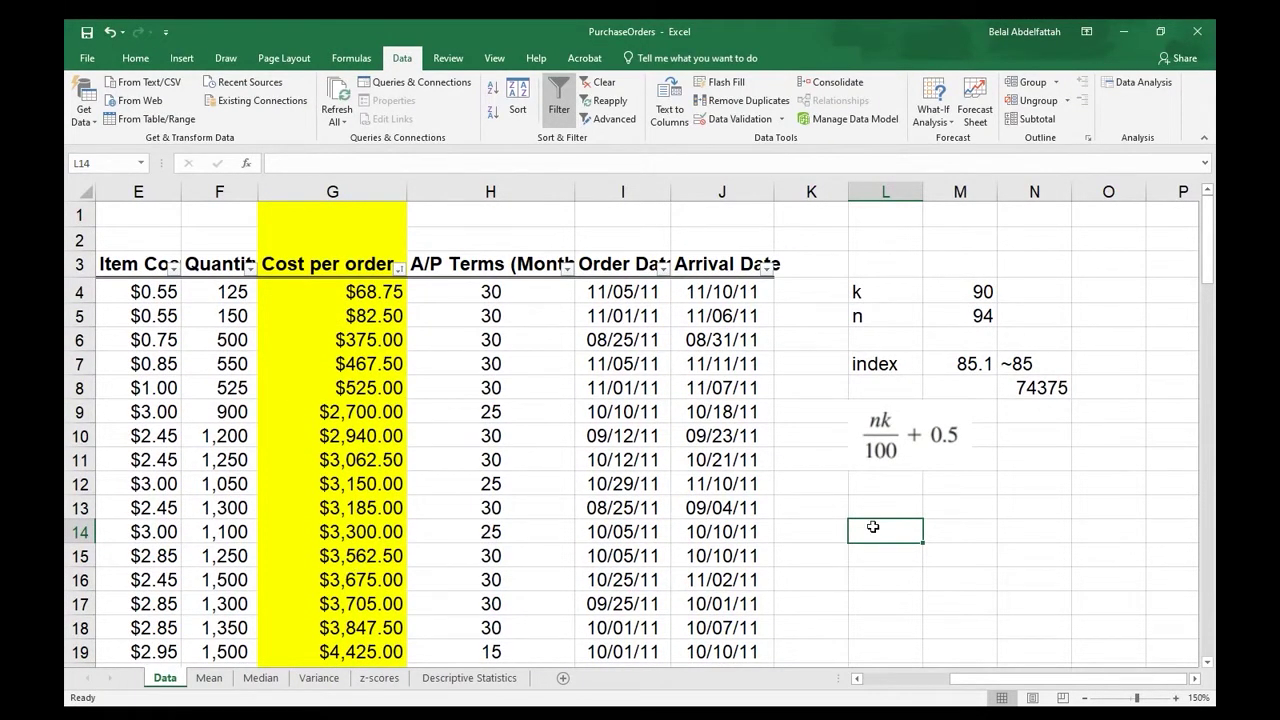
{"action": "type", "text": "=per"}
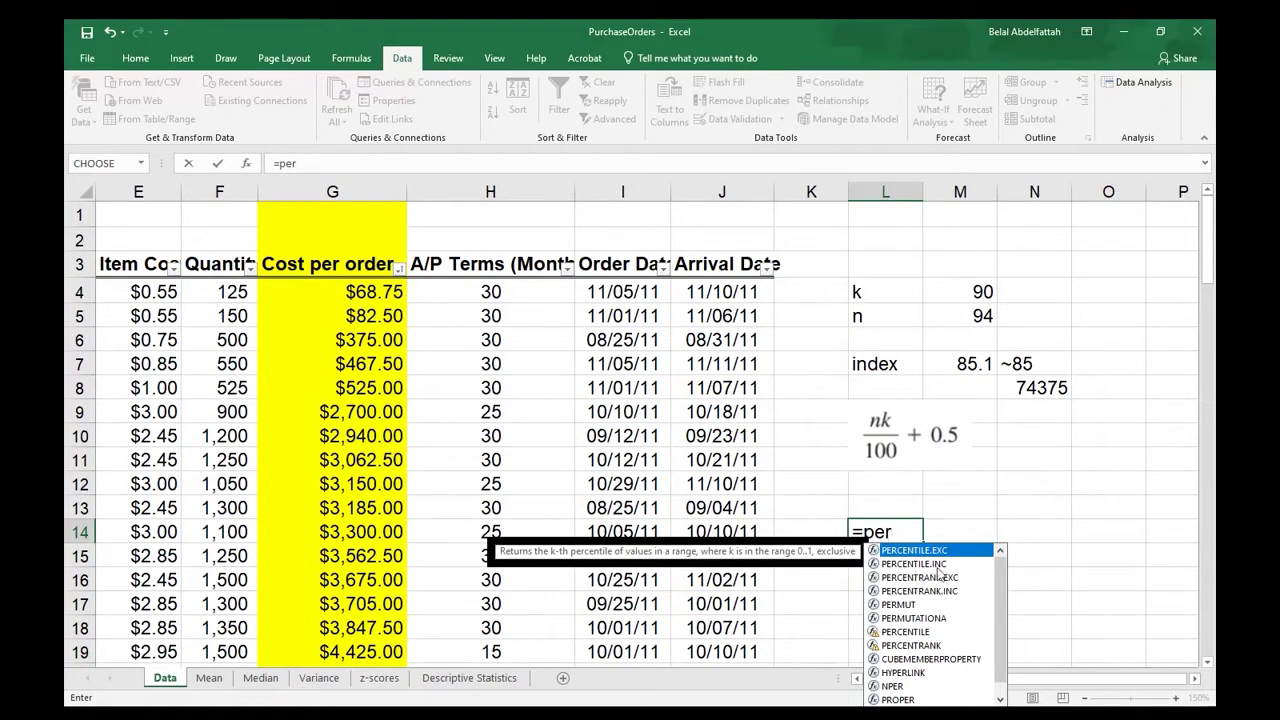
{"action": "key", "text": "Down"}
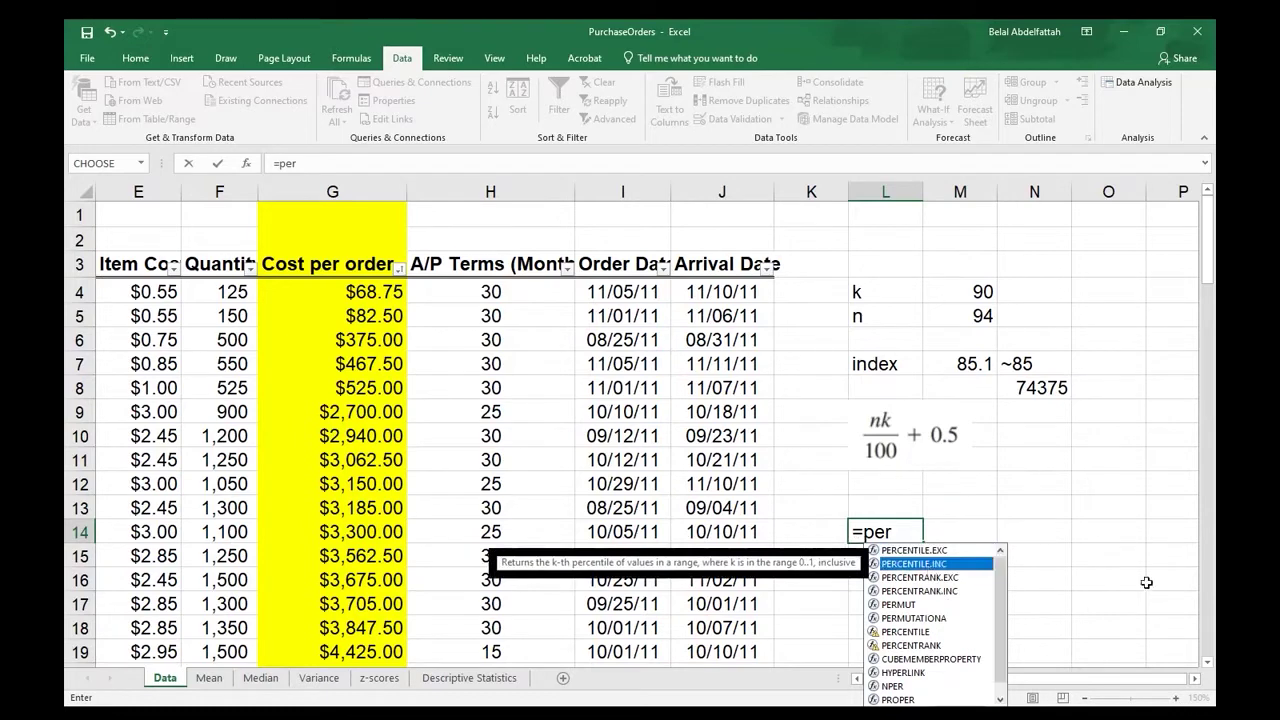
{"action": "key", "text": "Tab"}
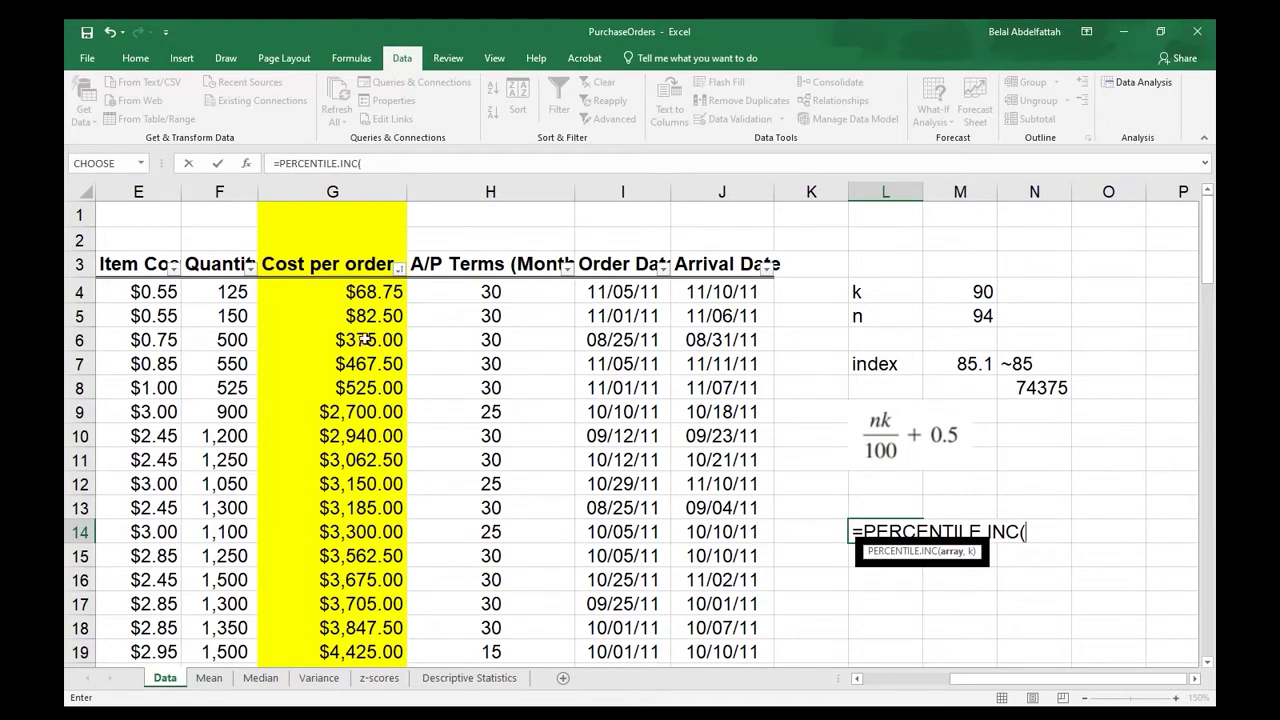
{"action": "left_click", "coordinate": [369, 292]}
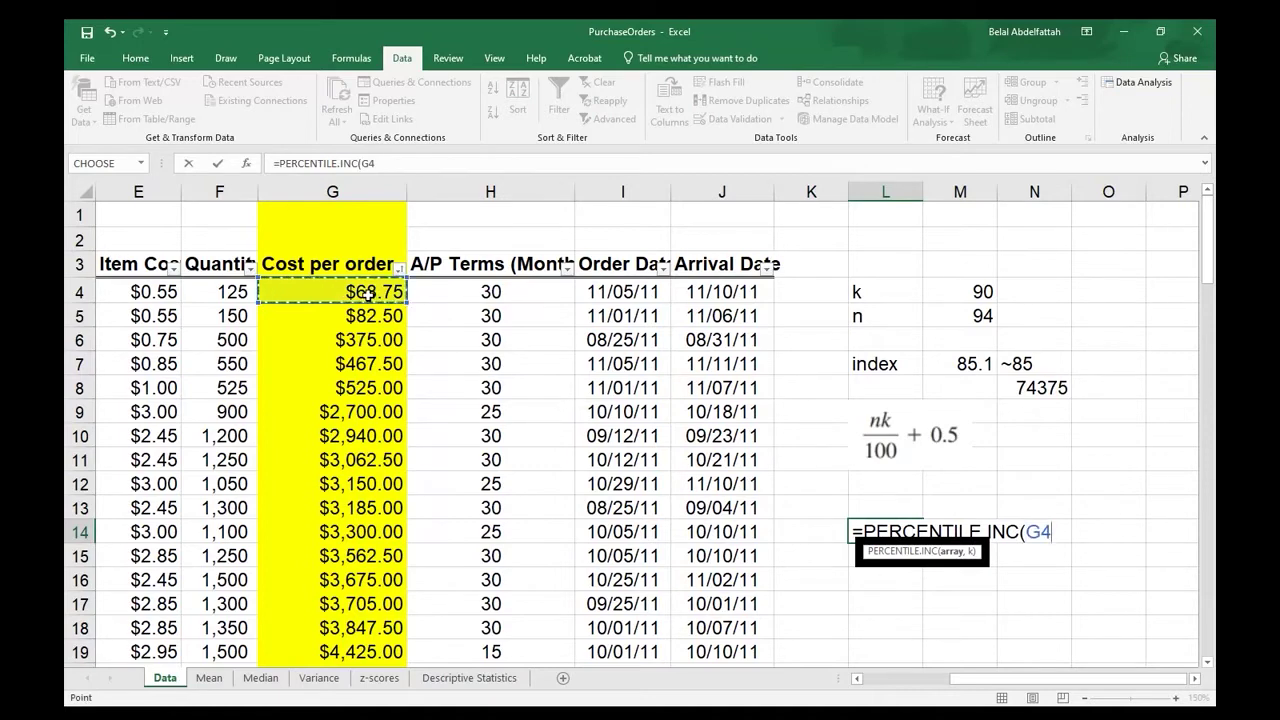
{"action": "key", "text": "ctrl+shift+Down"}
{"action": "type", "text": ","}
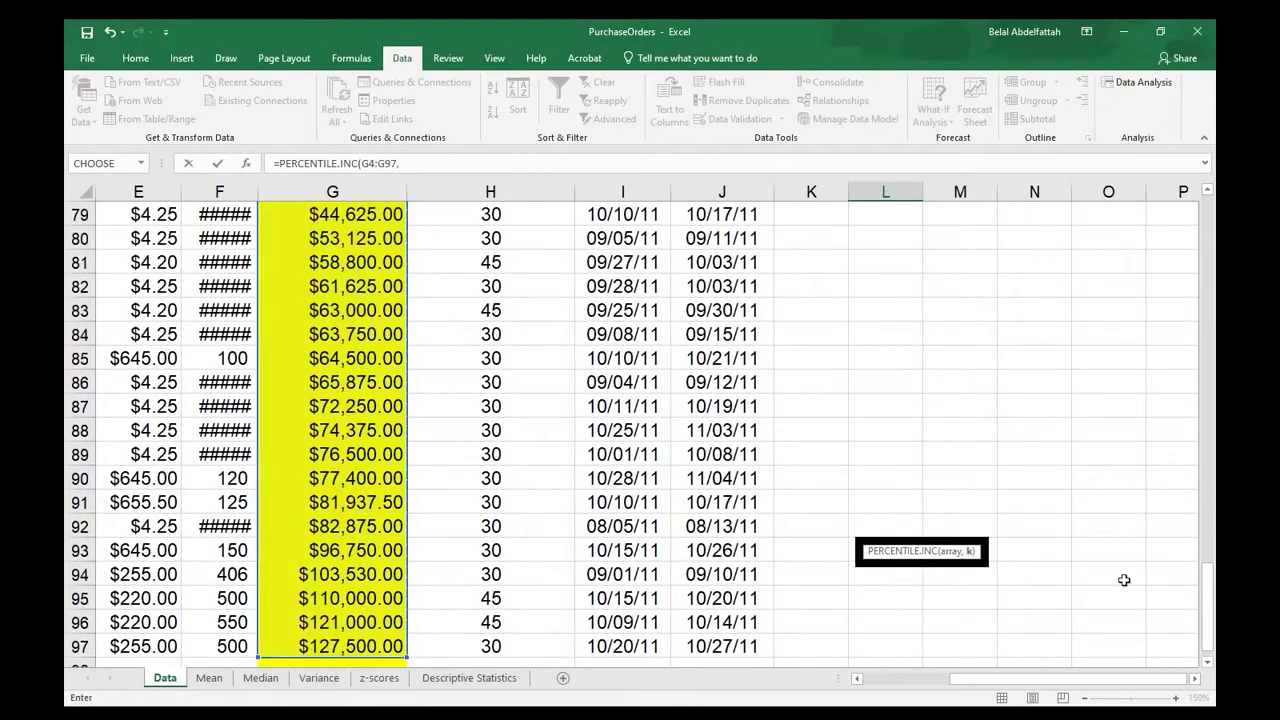
{"action": "left_click_drag", "start_coordinate": [1207, 605], "coordinate": [1202, 301]}
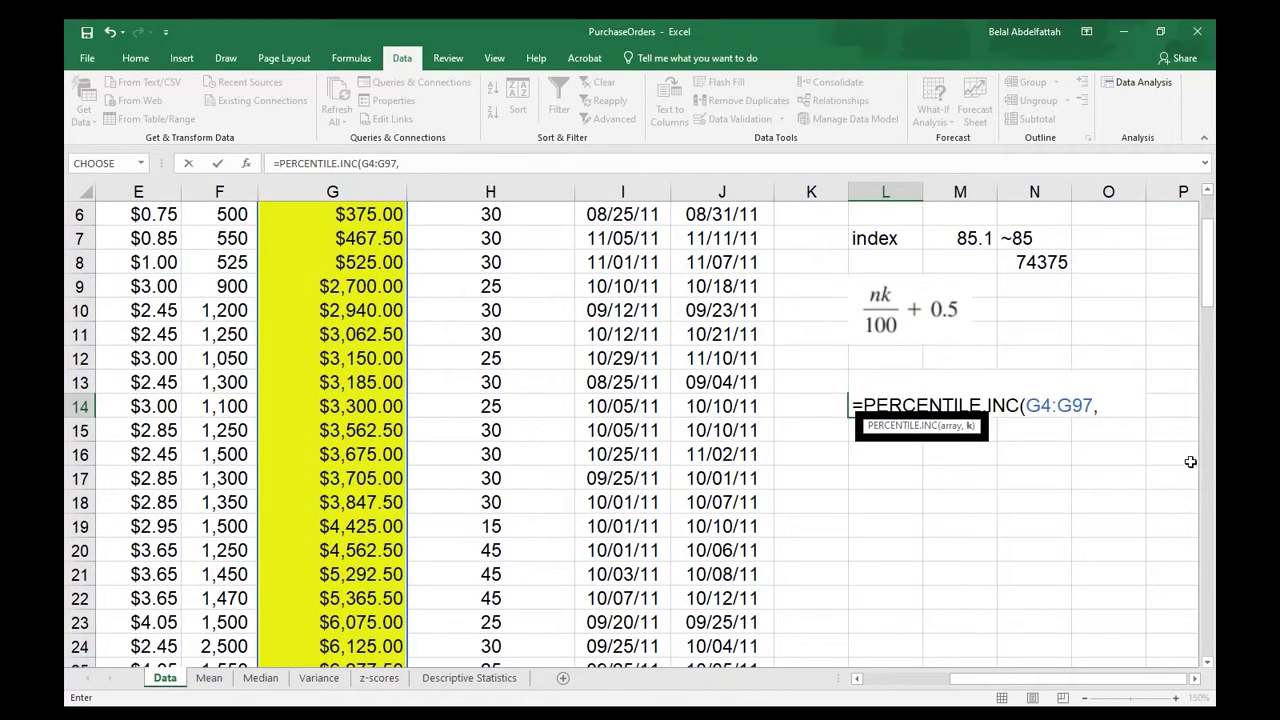
Complete the PERCENTILE.INC formula in L14 with k set to 90%.
{"action": "type", "text": "90"}
{"action": "key", "text": "BackSpace"}
{"action": "key", "text": "BackSpace"}
{"action": "type", "text": ".9"}
{"action": "key", "text": "BackSpace"}
{"action": "key", "text": "BackSpace"}
{"action": "key", "text": "BackSpace"}
{"action": "type", "text": "90%)"}
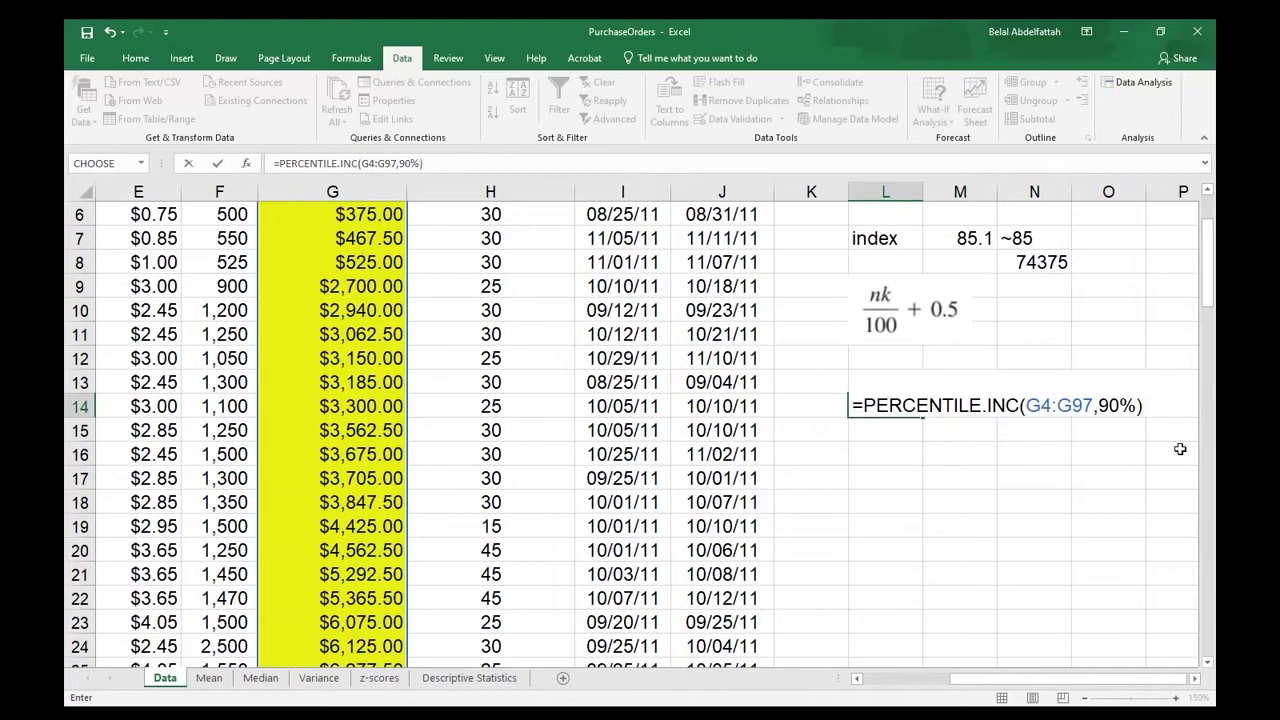
{"action": "key", "text": "Return"}
{"action": "key", "text": "Up"}
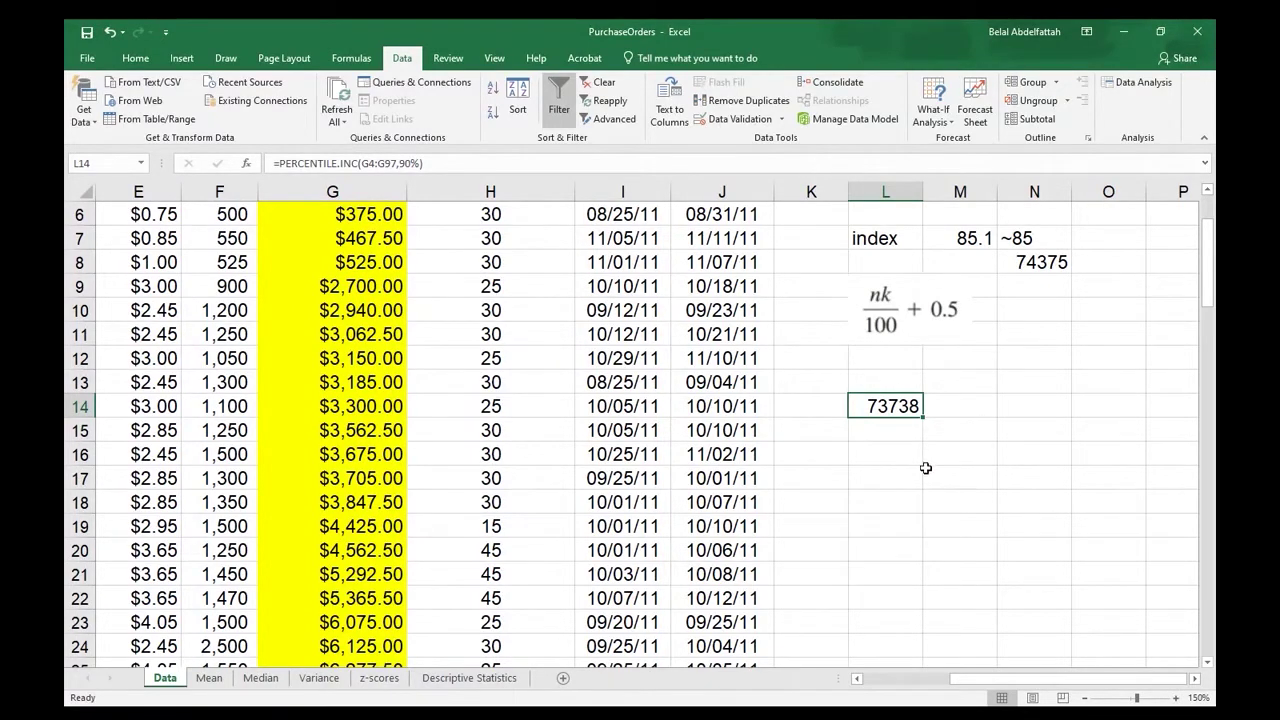
Merge and center cells L6:N6 and enter the heading MANUAL METHOD.
{"action": "scroll", "coordinate": [1017, 469], "scroll_direction": "up", "scroll_amount": 2}
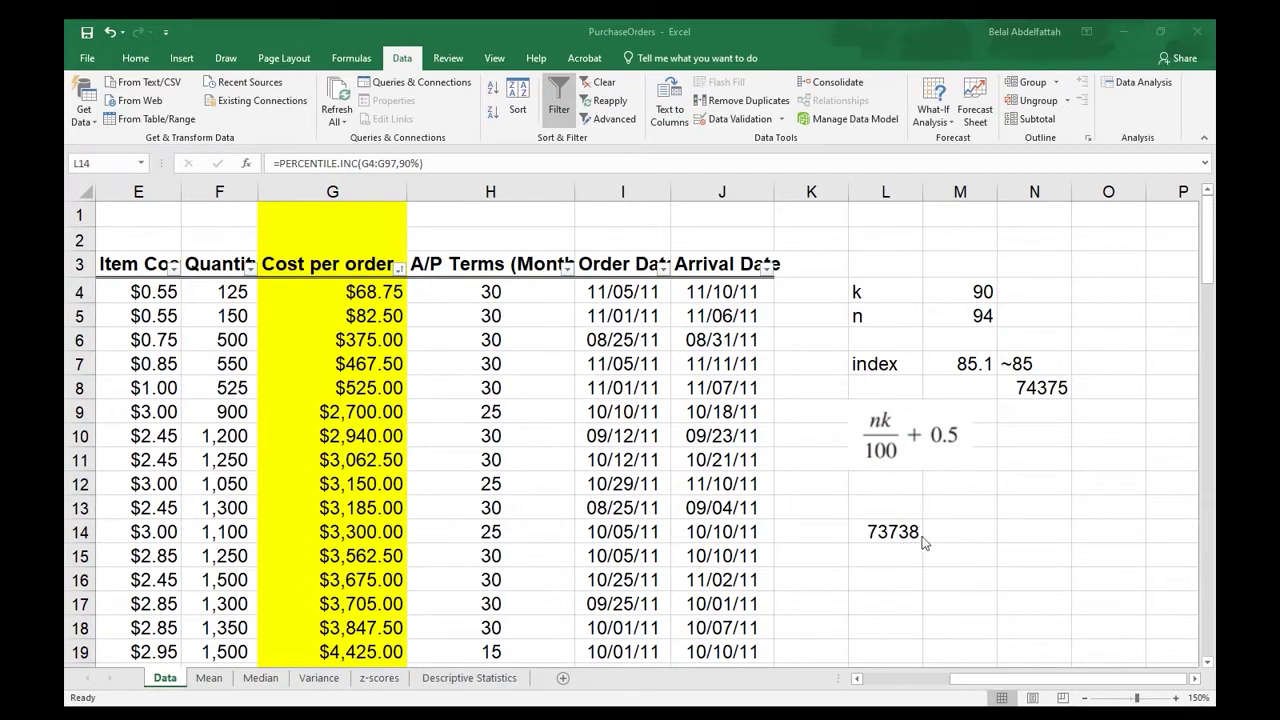
{"action": "left_click", "coordinate": [872, 341]}
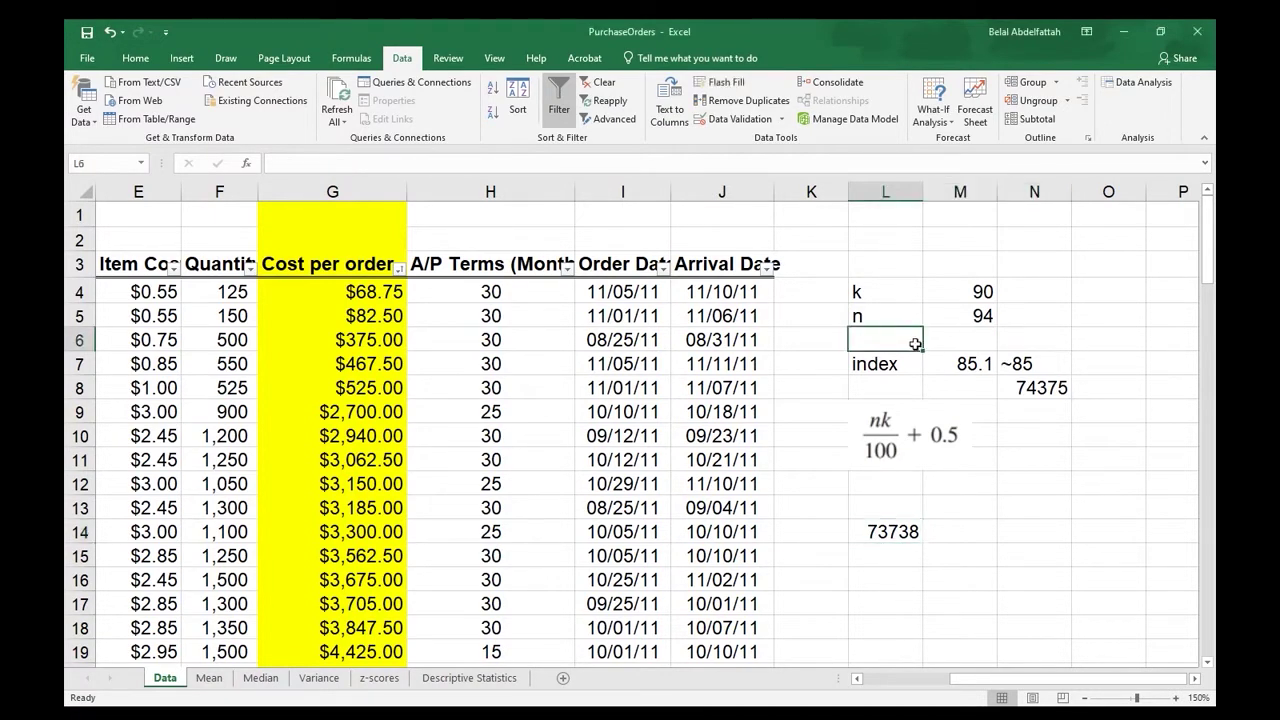
{"action": "left_click_drag", "start_coordinate": [1030, 340], "coordinate": [888, 341]}
{"action": "left_click", "coordinate": [135, 58]}
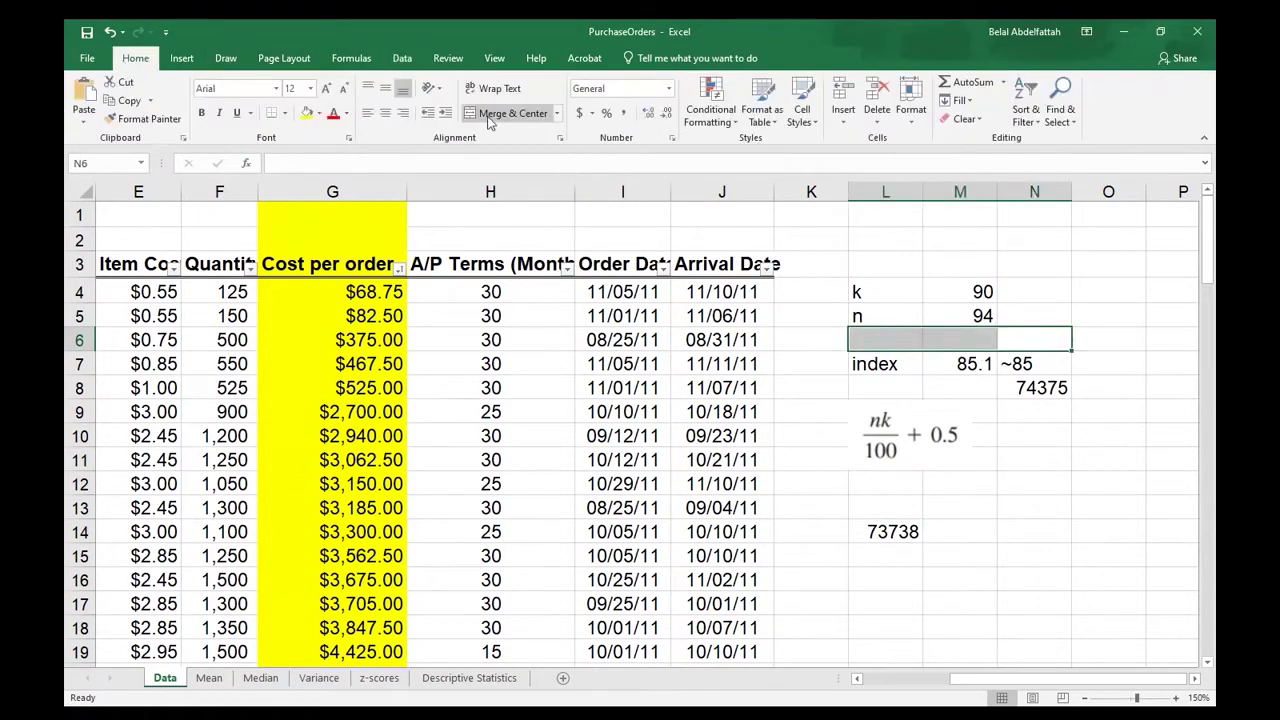
{"action": "left_click", "coordinate": [500, 114]}
{"action": "type", "text": "MA"}
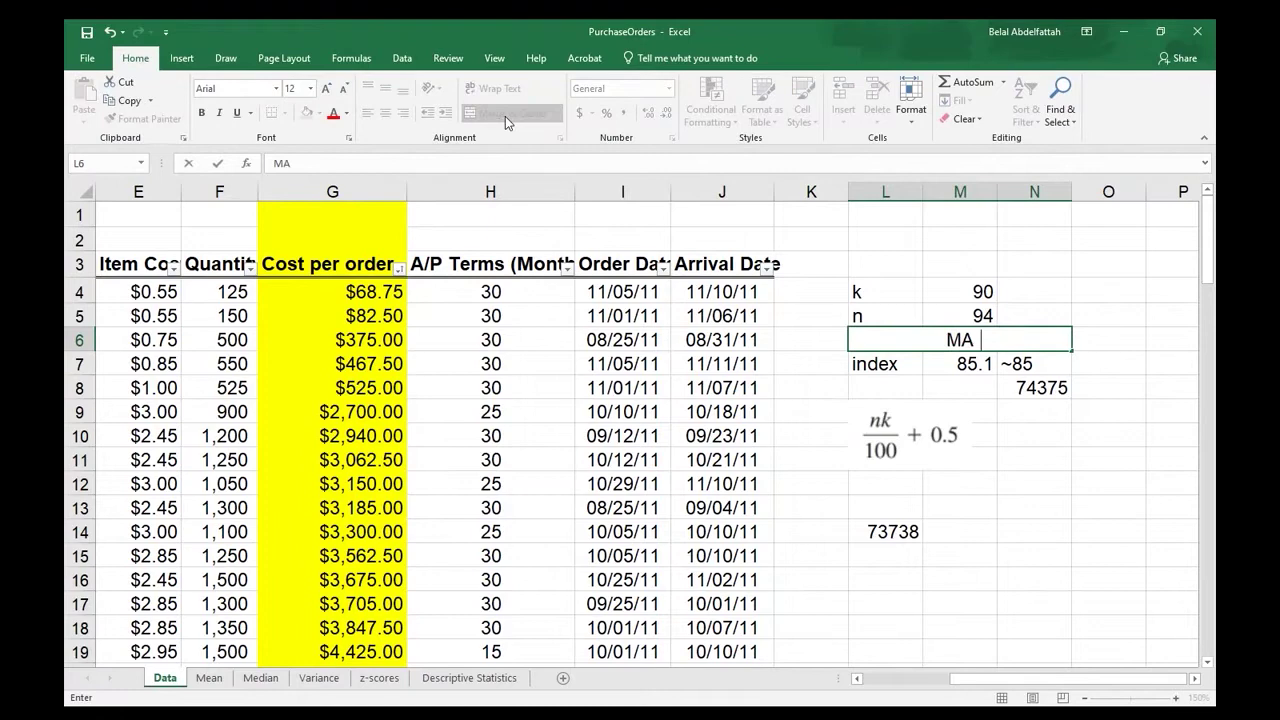
{"action": "type", "text": "NUAL METHOD"}
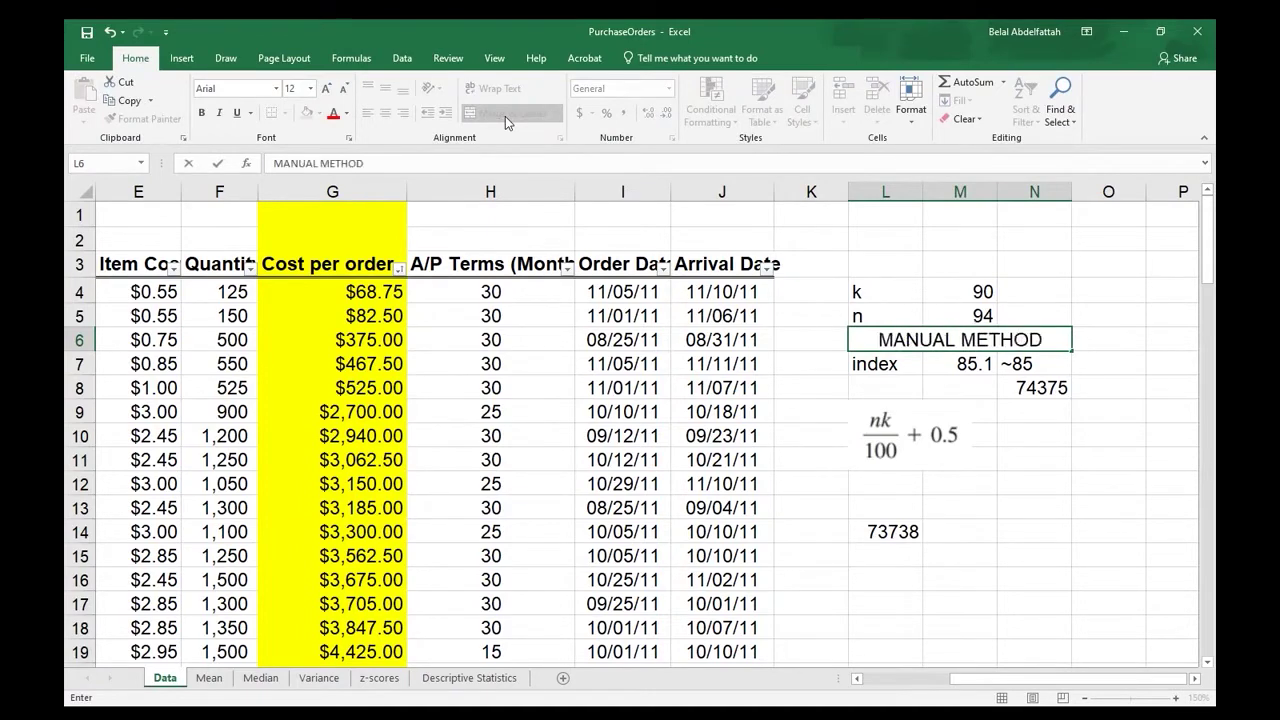
Merge and center cells L13:N13 and enter the heading EXCEL'S PERCENTILE.INC().
{"action": "left_click_drag", "start_coordinate": [901, 508], "coordinate": [1040, 509]}
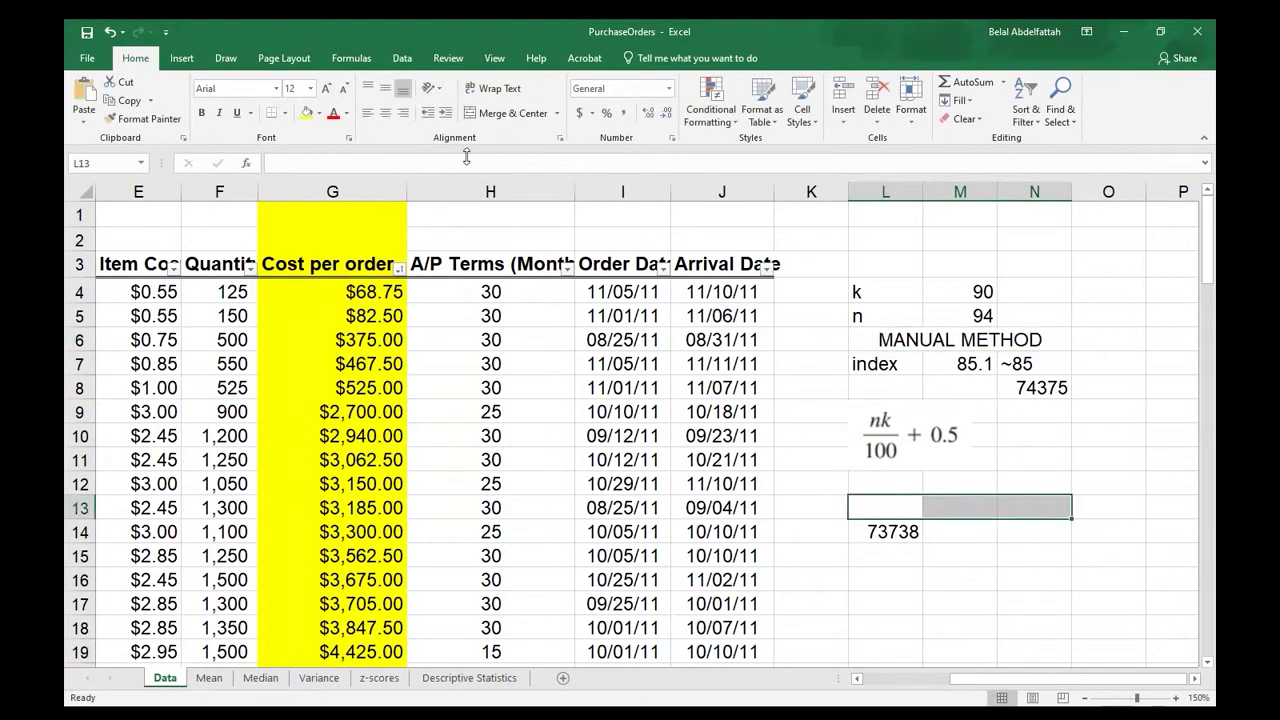
{"action": "left_click", "coordinate": [502, 118]}
{"action": "type", "text": "exc"}
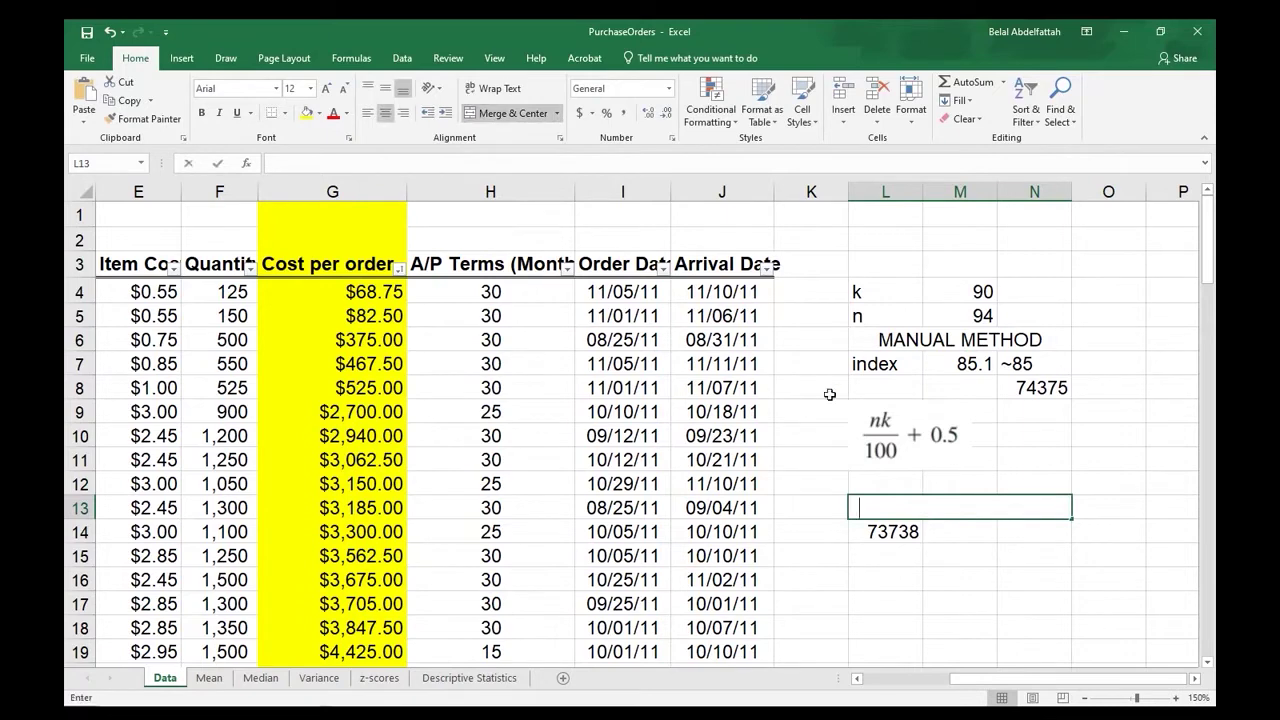
{"action": "key", "text": "BackSpace"}
{"action": "key", "text": "BackSpace"}
{"action": "key", "text": "BackSpace"}
{"action": "type", "text": "EXCEL"}
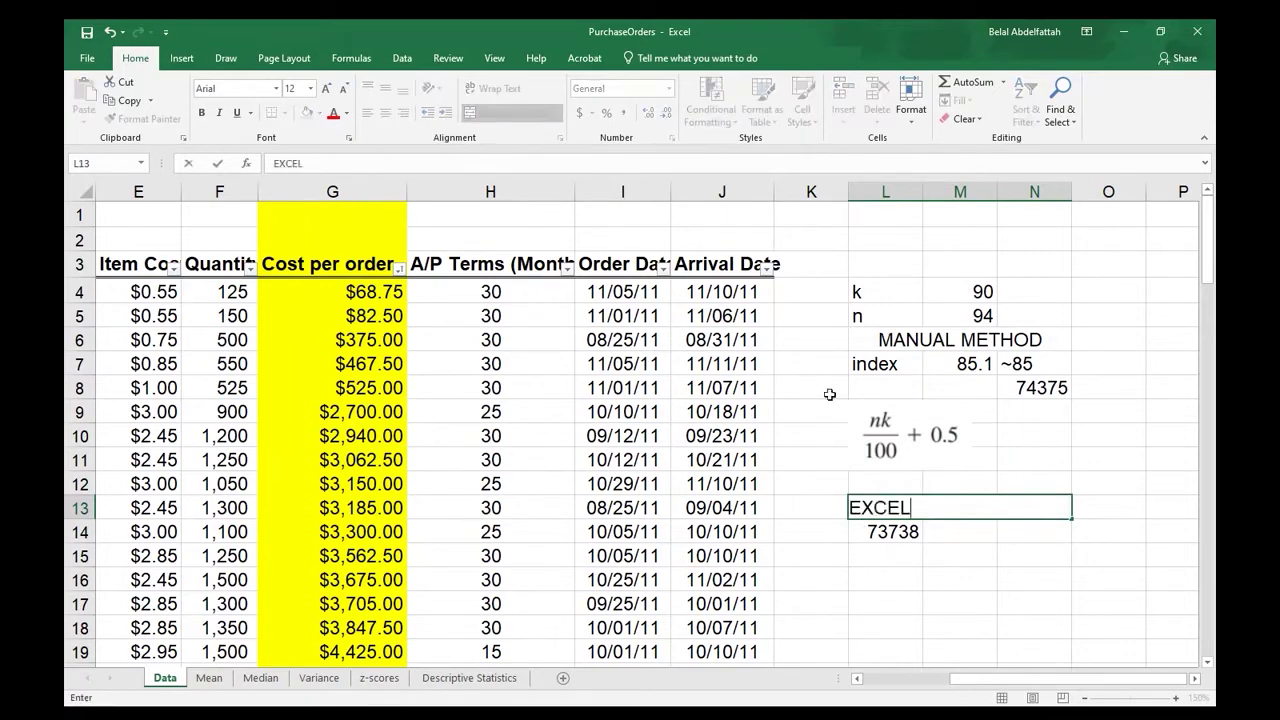
{"action": "type", "text": "'S PERCENTILE.INC"}
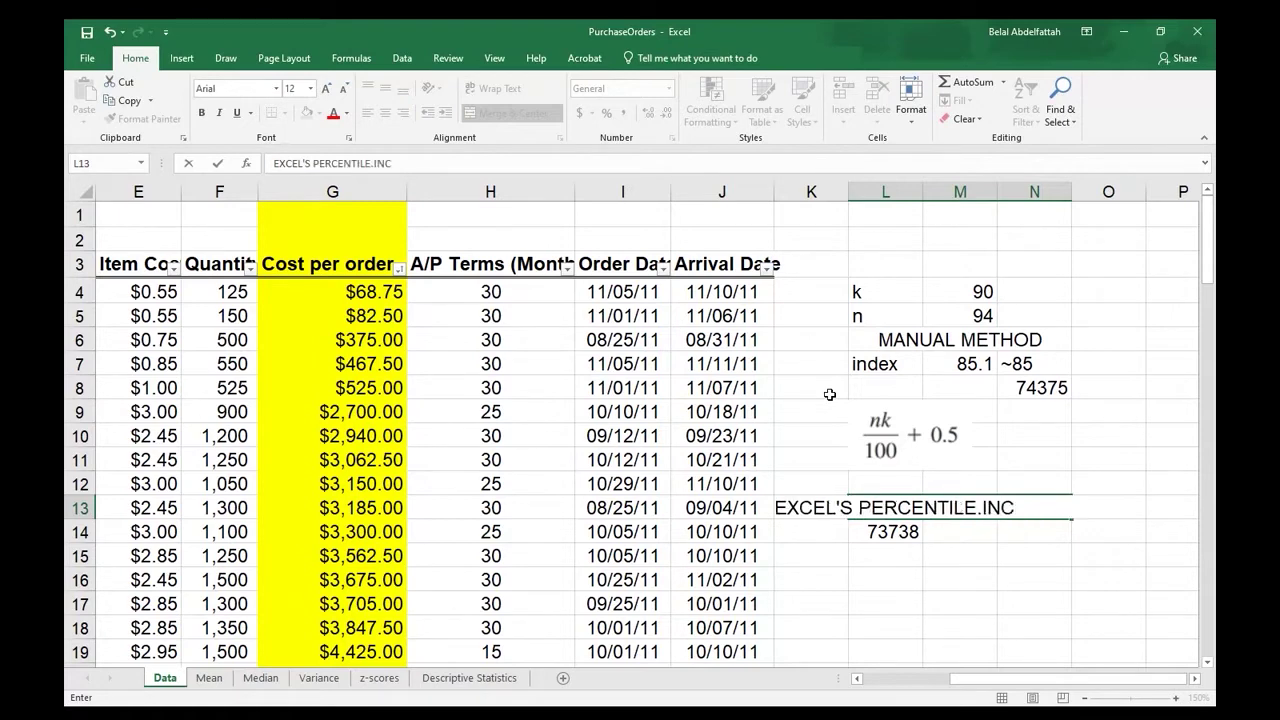
{"action": "key", "text": "Return"}
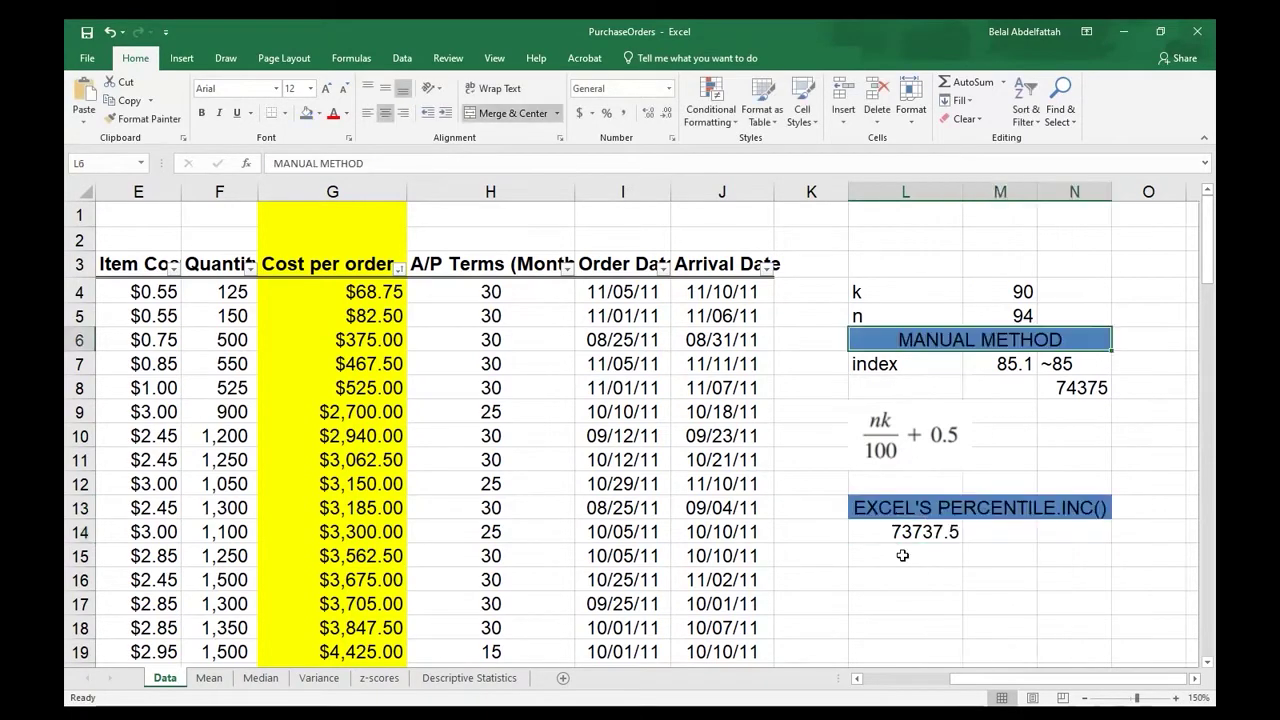
Start a QUARTILE.INC formula in cell L18.
{"action": "left_click", "coordinate": [905, 598]}
{"action": "scroll", "coordinate": [891, 521], "scroll_direction": "down", "scroll_amount": 2}
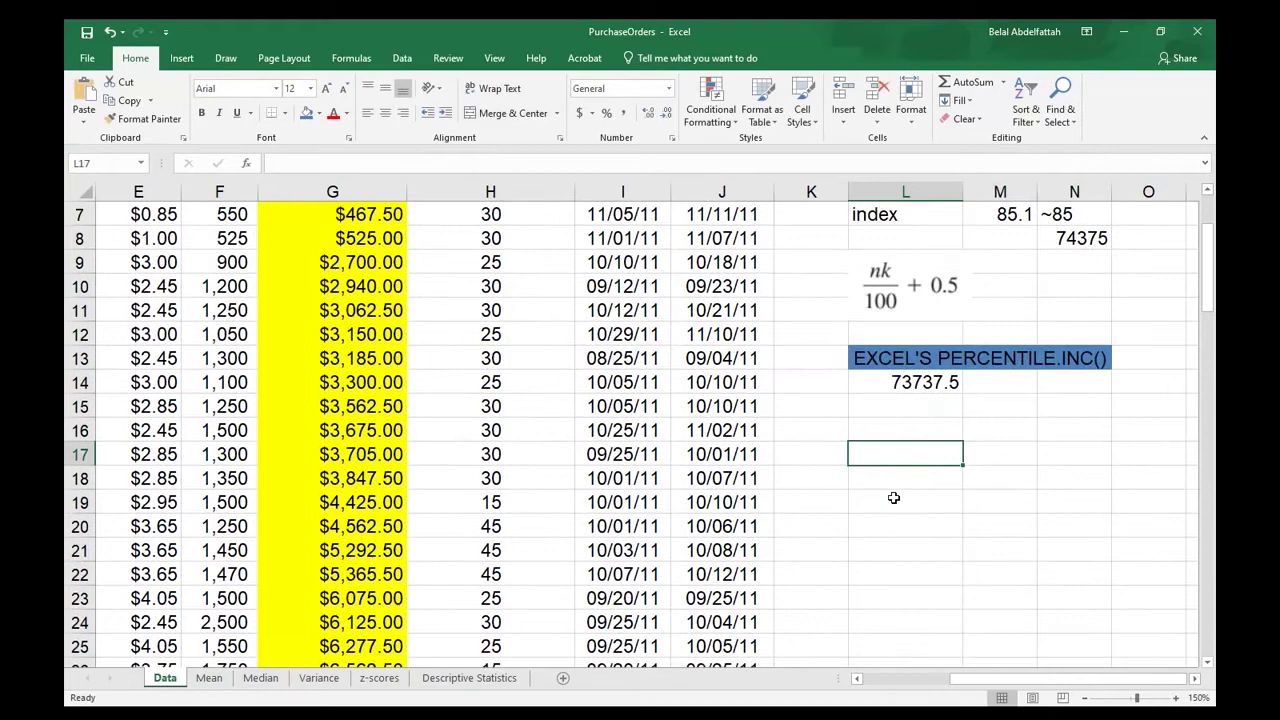
{"action": "key", "text": "Down"}
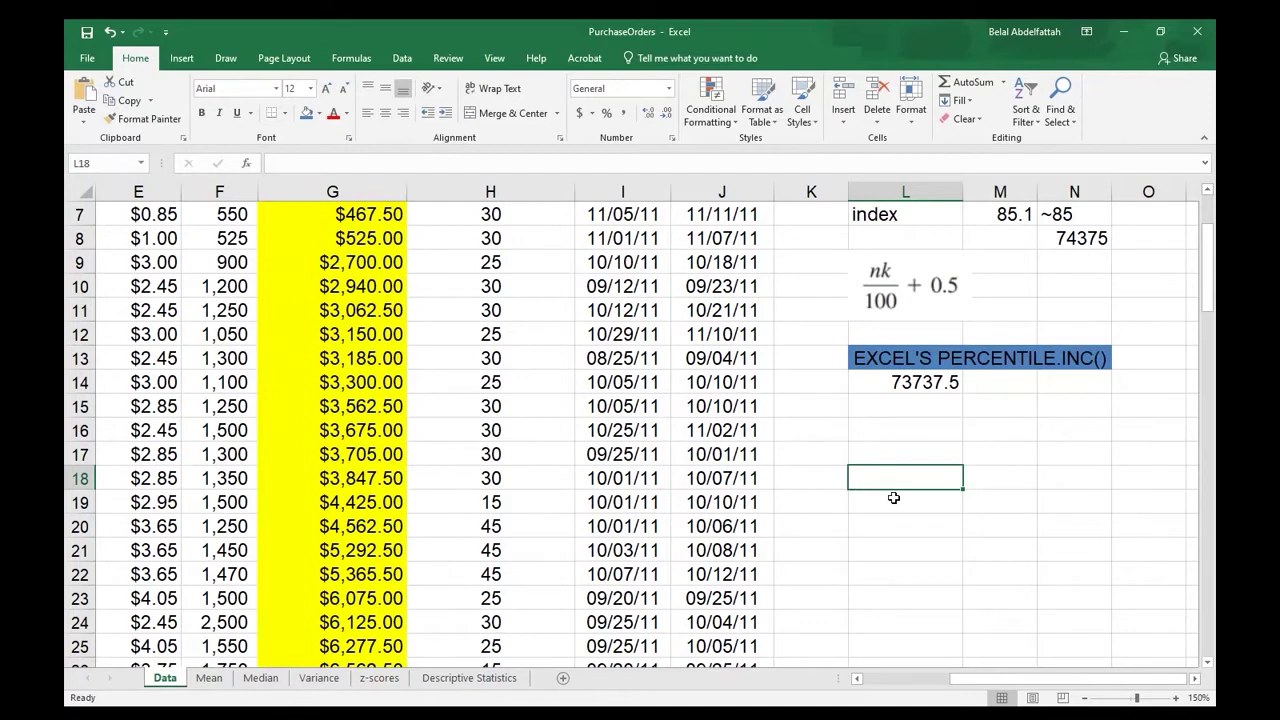
{"action": "type", "text": "=Q"}
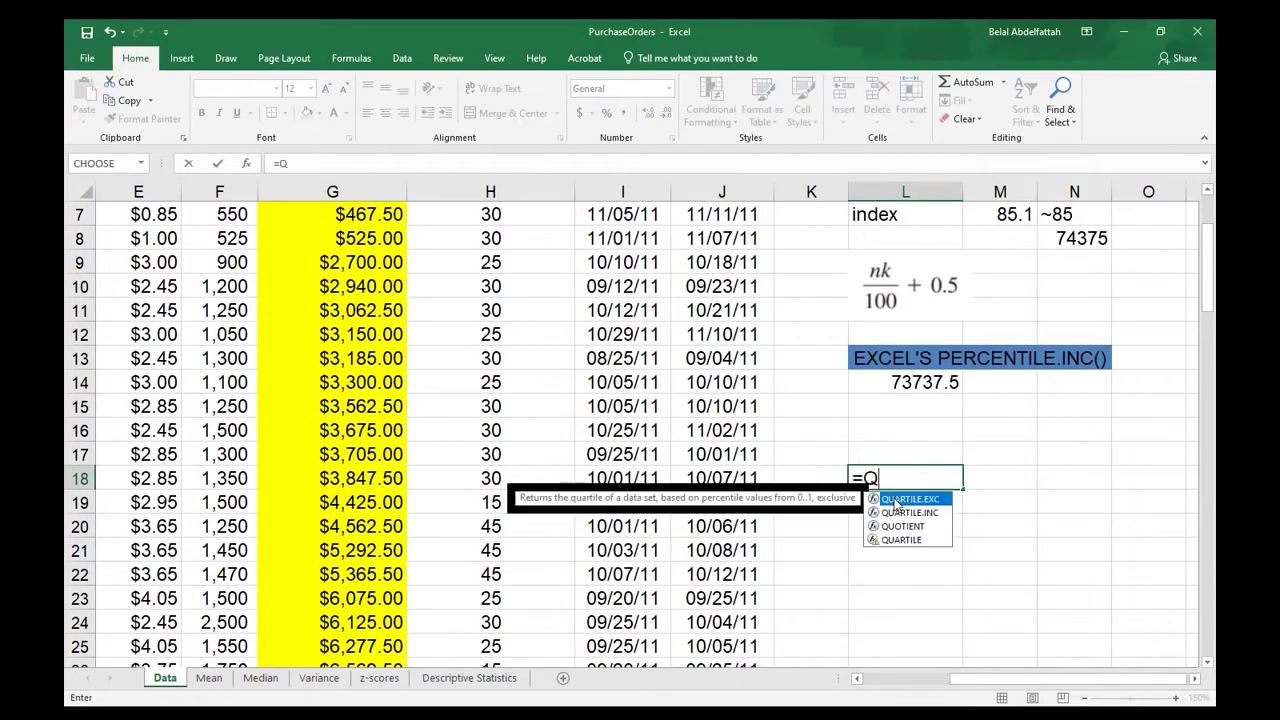
{"action": "double_click", "coordinate": [909, 512]}
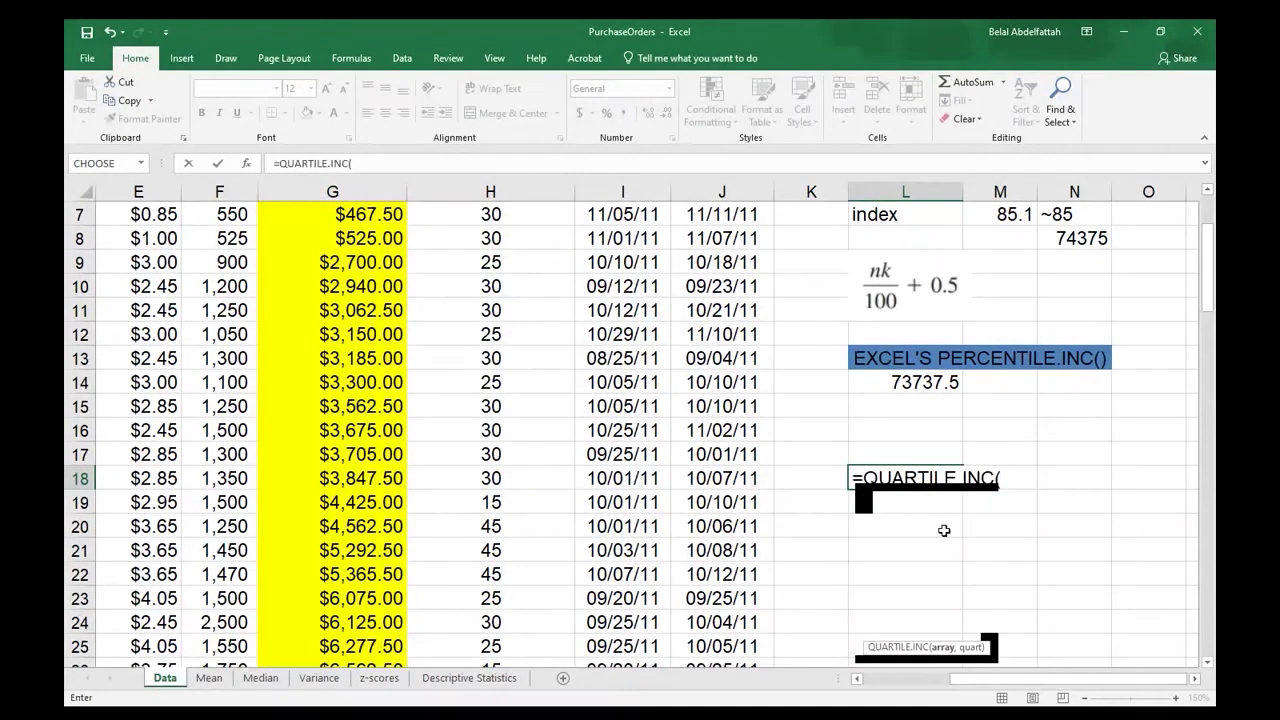
Complete the L18 formula with the Cost per order values G4:G97 as the array and quart set to 1.
{"action": "scroll", "coordinate": [600, 420], "scroll_direction": "up", "scroll_amount": 1}
{"action": "scroll", "coordinate": [600, 420], "scroll_direction": "down", "scroll_amount": 1}
{"action": "scroll", "coordinate": [600, 420], "scroll_direction": "up", "scroll_amount": 1}
{"action": "scroll", "coordinate": [352, 285], "scroll_direction": "up", "scroll_amount": 1}
{"action": "left_click", "coordinate": [352, 285]}
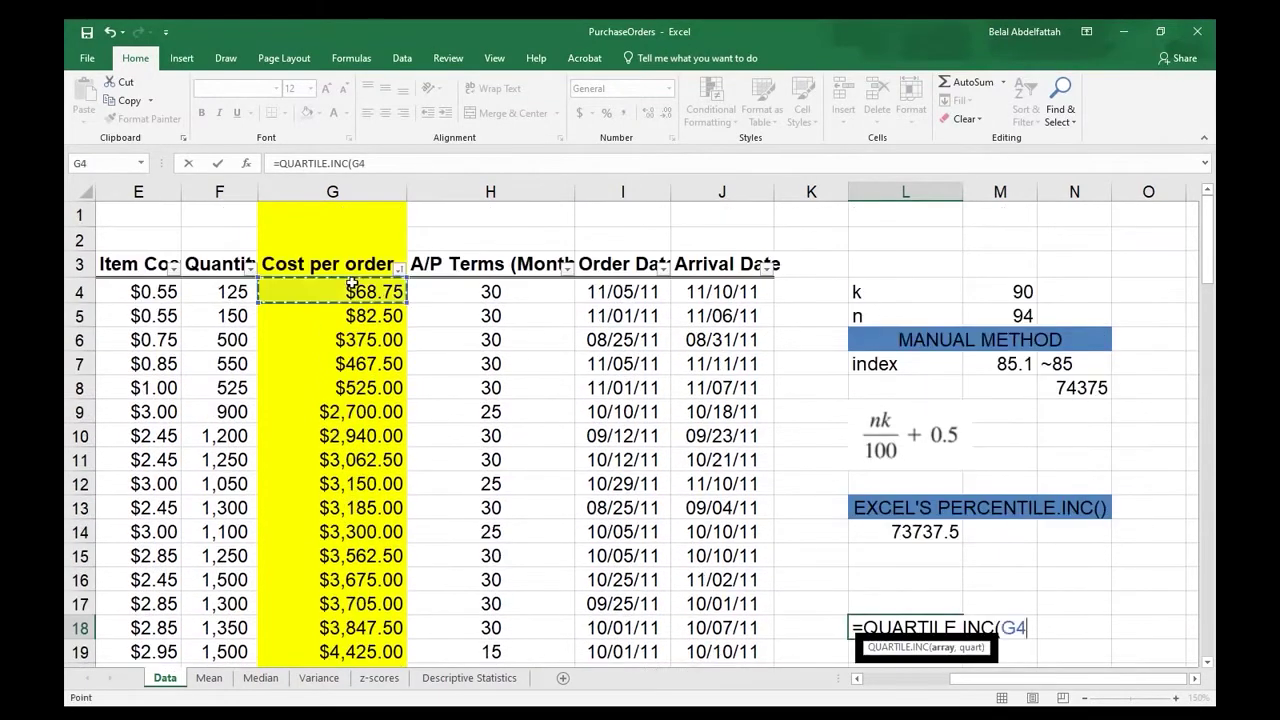
{"action": "key", "text": "ctrl+shift+Down"}
{"action": "type", "text": ","}
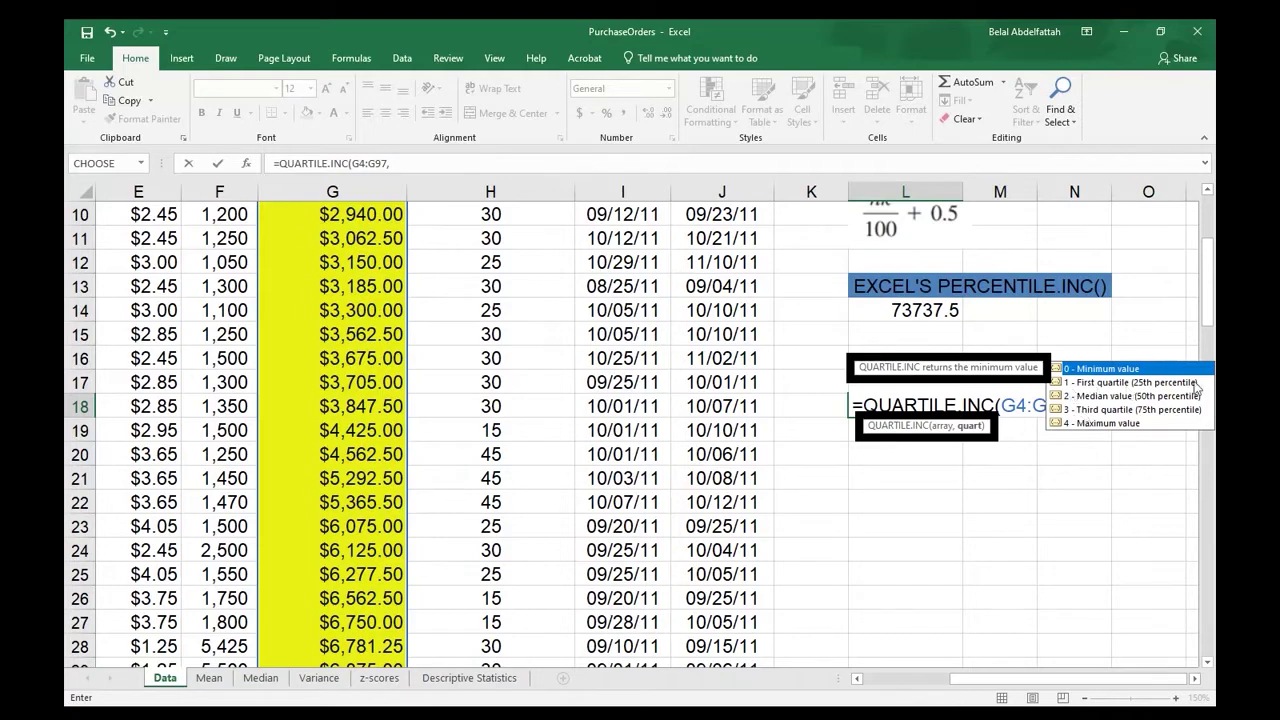
{"action": "type", "text": "1)"}
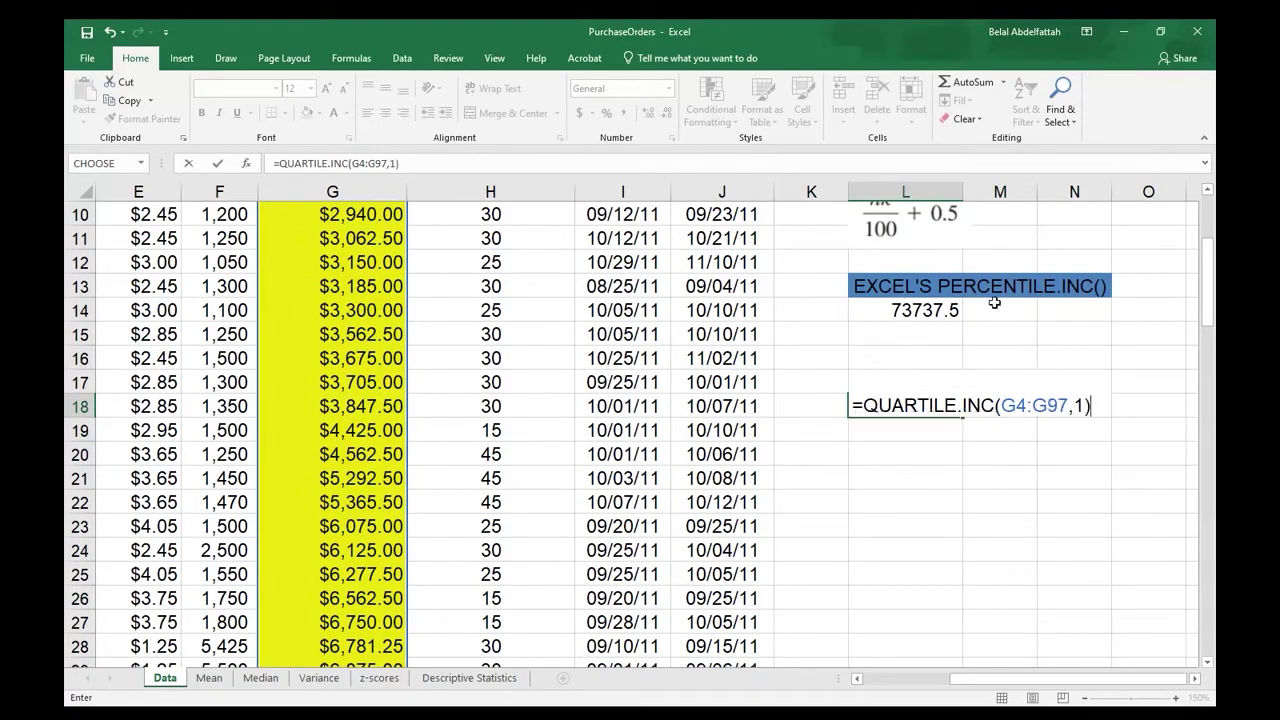
{"action": "key", "text": "Return"}
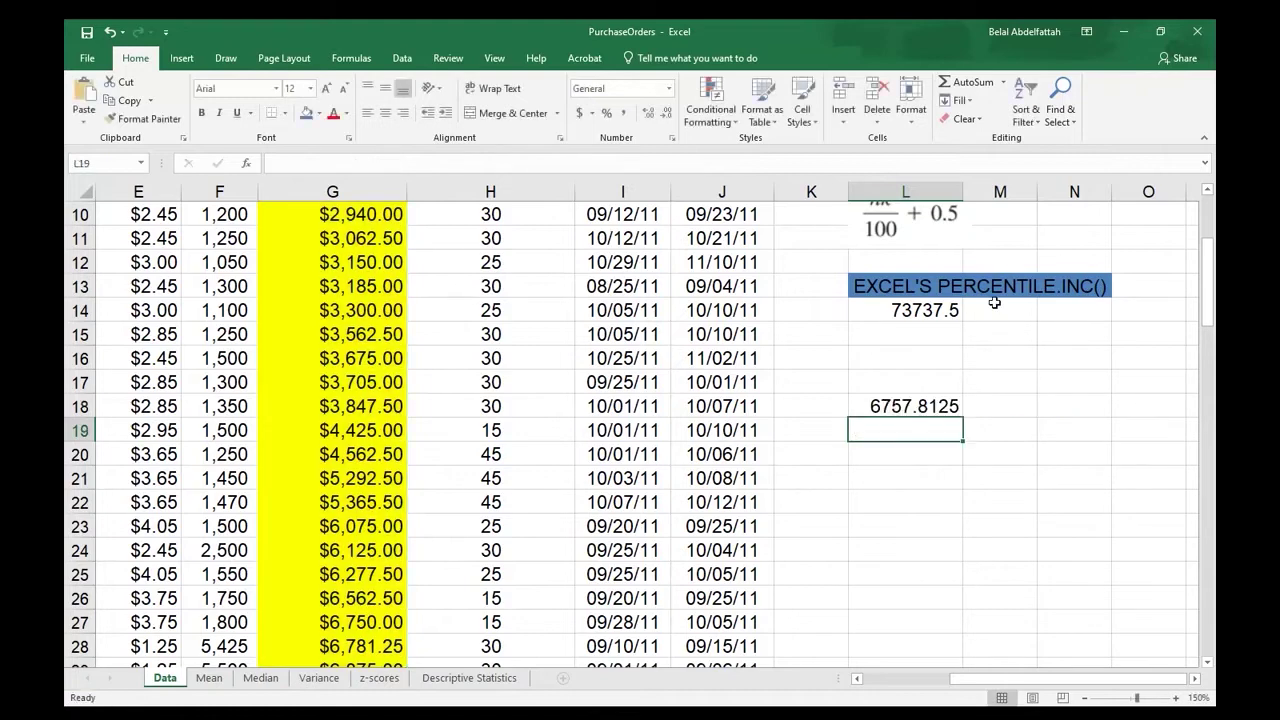
Enter a PERCENTILE.INC formula in cell L19 using the Cost per order values G4:G97 and k of .25.
{"action": "left_click", "coordinate": [912, 406]}
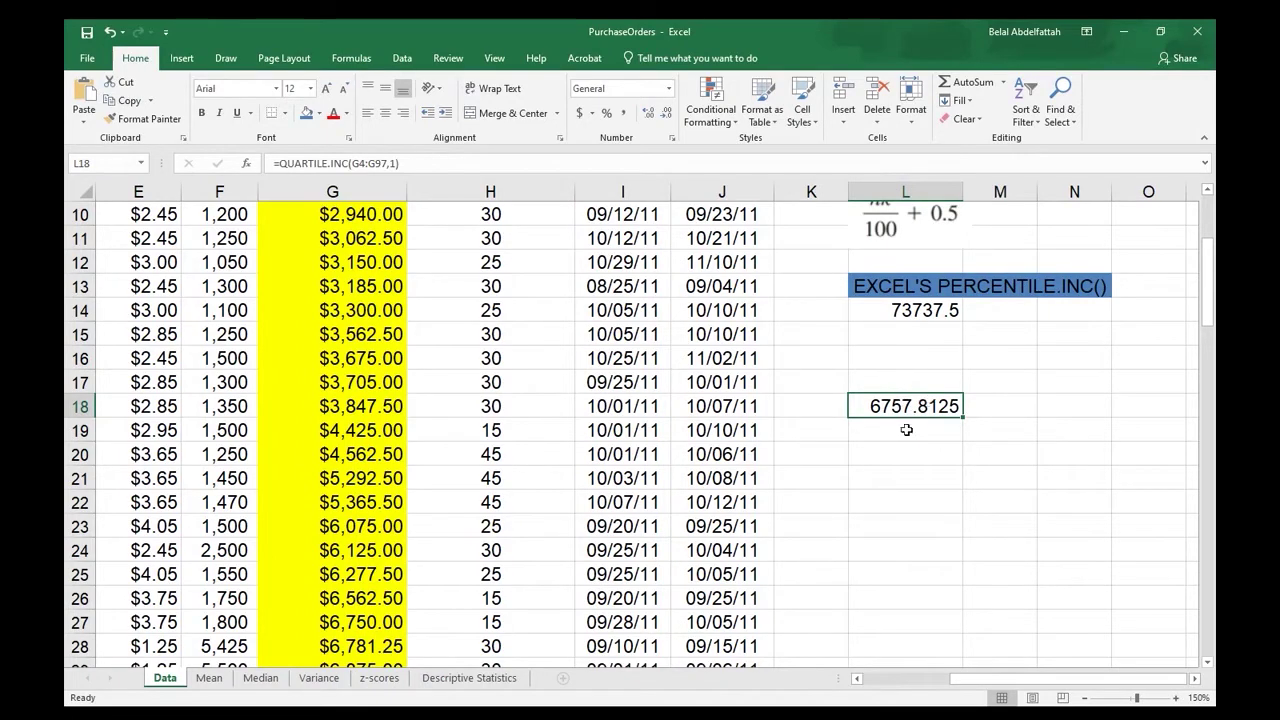
{"action": "left_click", "coordinate": [941, 431]}
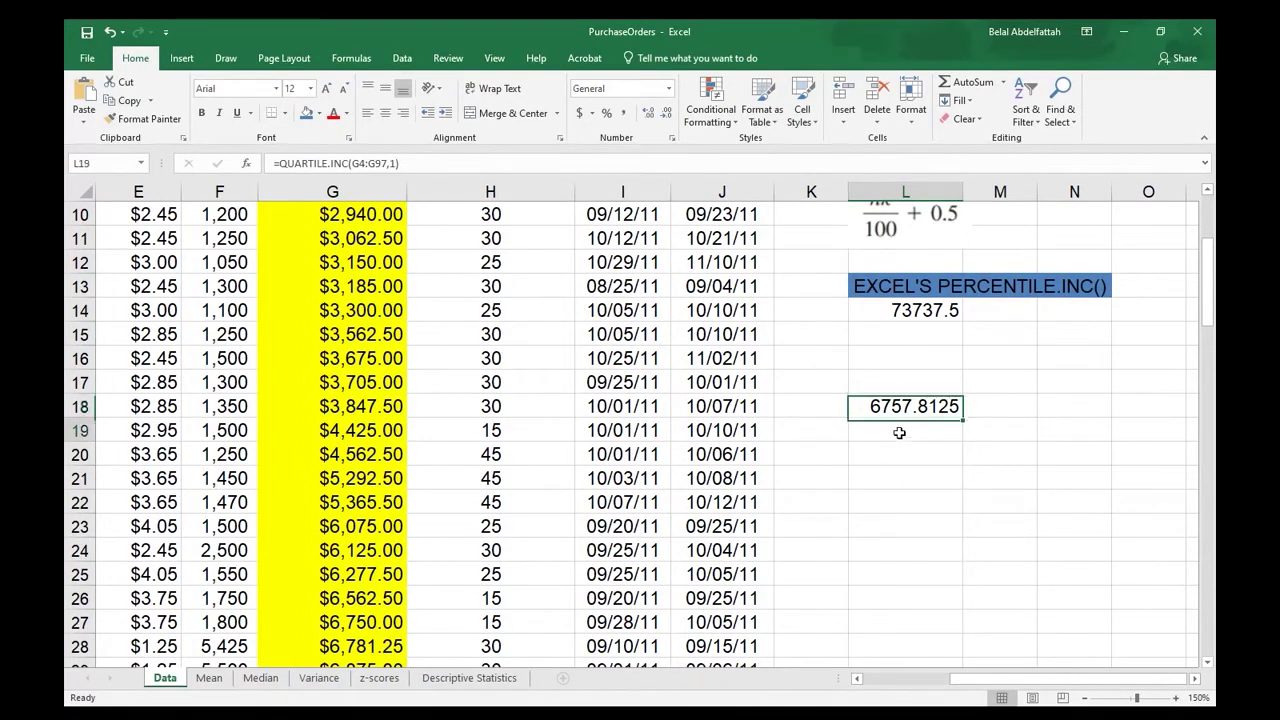
{"action": "type", "text": "=PER"}
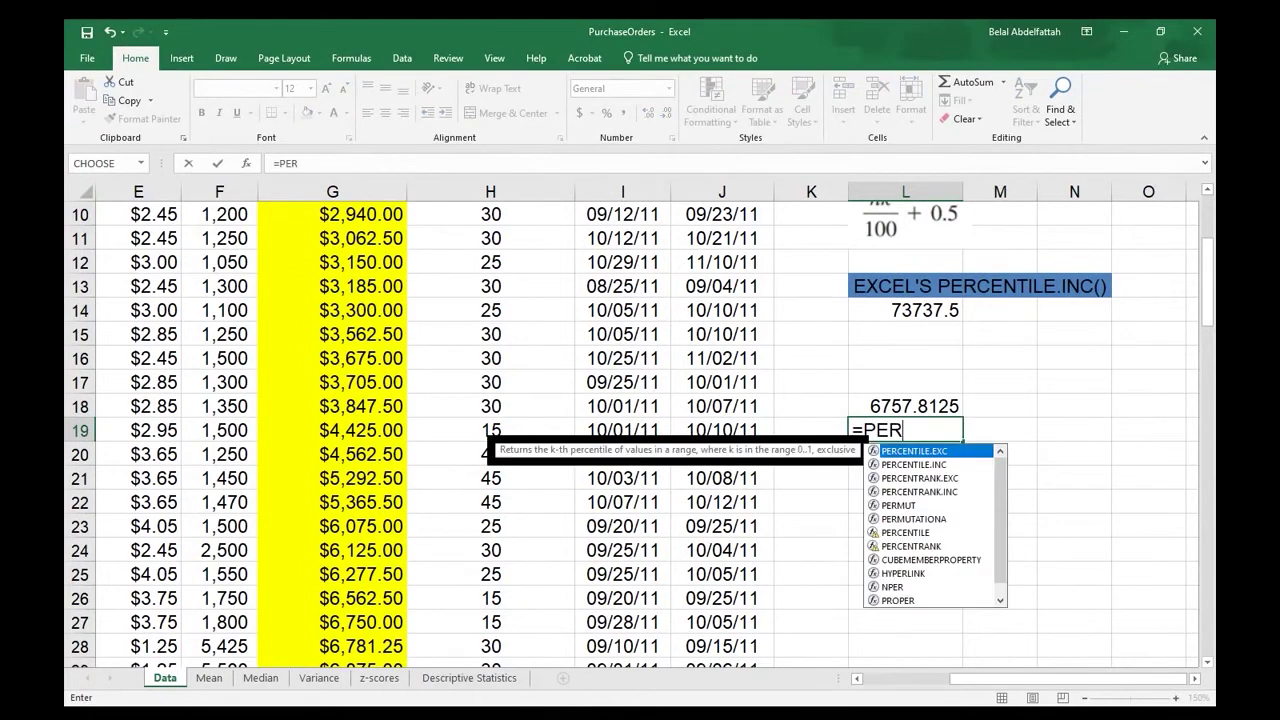
{"action": "key", "text": "Down"}
{"action": "key", "text": "Tab"}
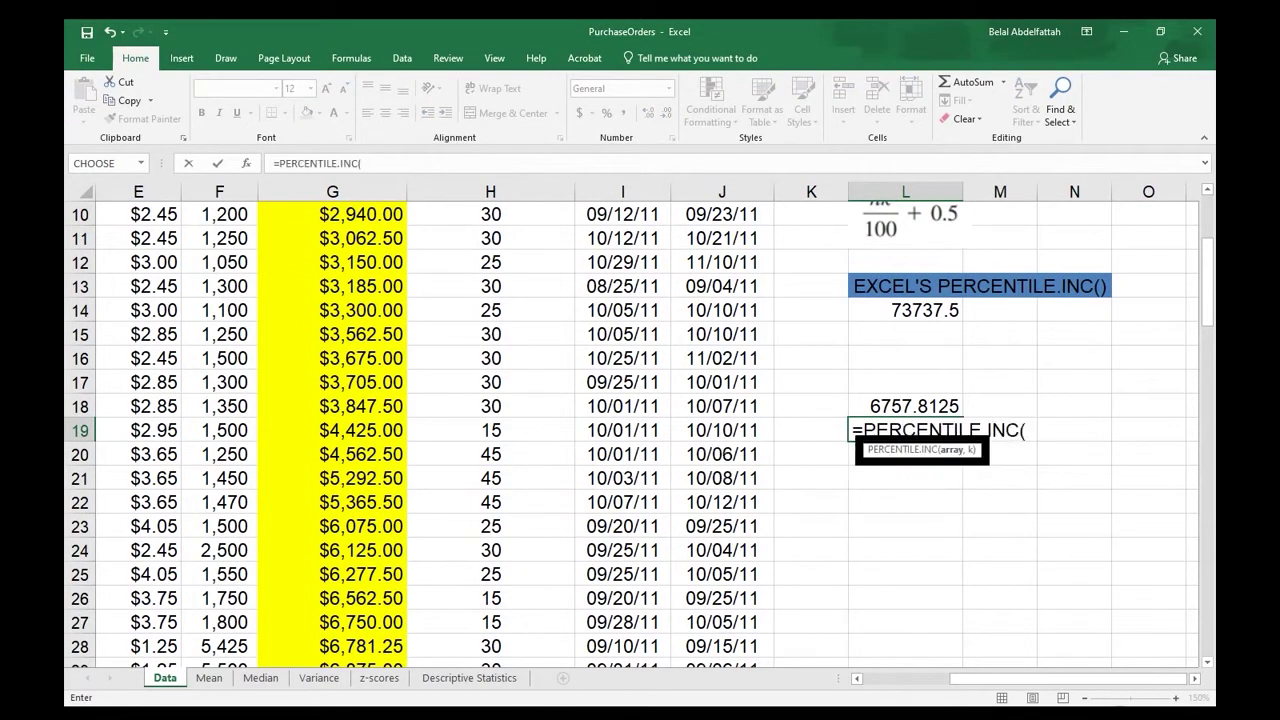
{"action": "scroll", "coordinate": [350, 465], "scroll_direction": "up", "scroll_amount": 3}
{"action": "left_click", "coordinate": [336, 295]}
{"action": "key", "text": "ctrl+shift+Down"}
{"action": "type", "text": ","}
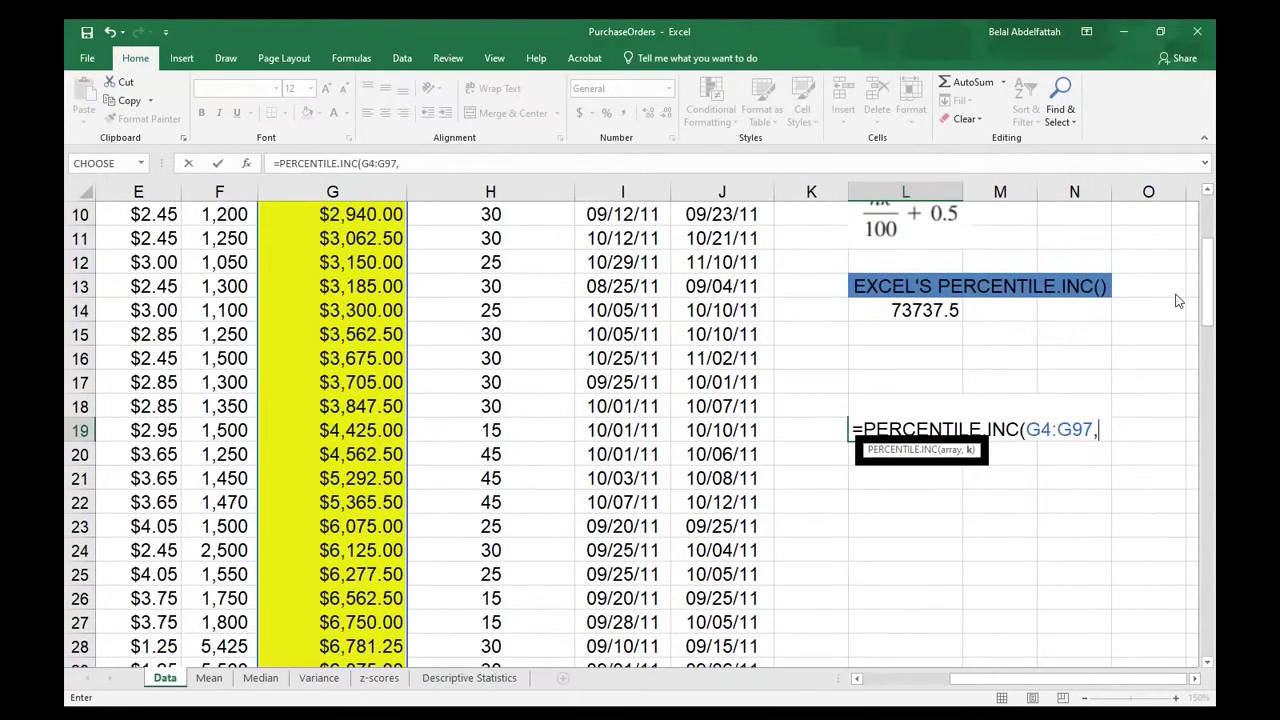
{"action": "type", "text": ".25)"}
{"action": "key", "text": "Return"}
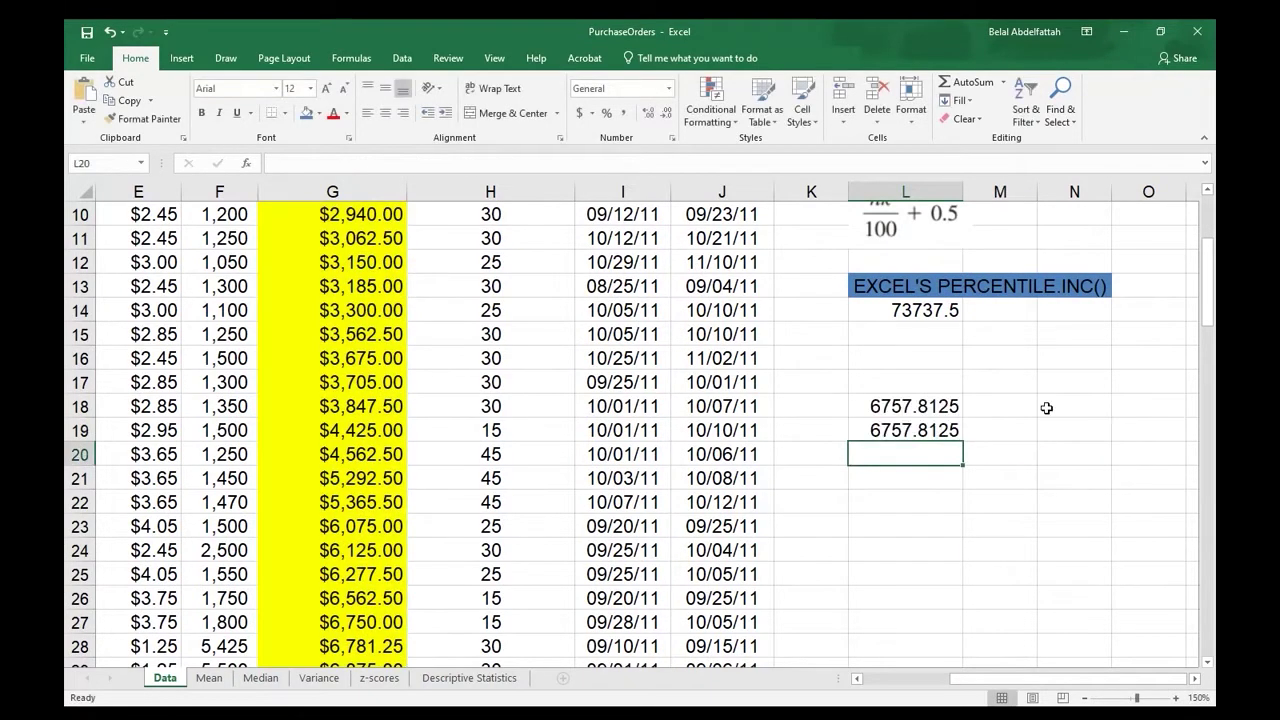
Compare the first quartile in L18 with the 25th percentile in L19, and review the percentile calculations above them.
{"action": "left_click_drag", "start_coordinate": [884, 418], "coordinate": [886, 430]}
{"action": "left_click", "coordinate": [902, 400]}
{"action": "left_click", "coordinate": [929, 472]}
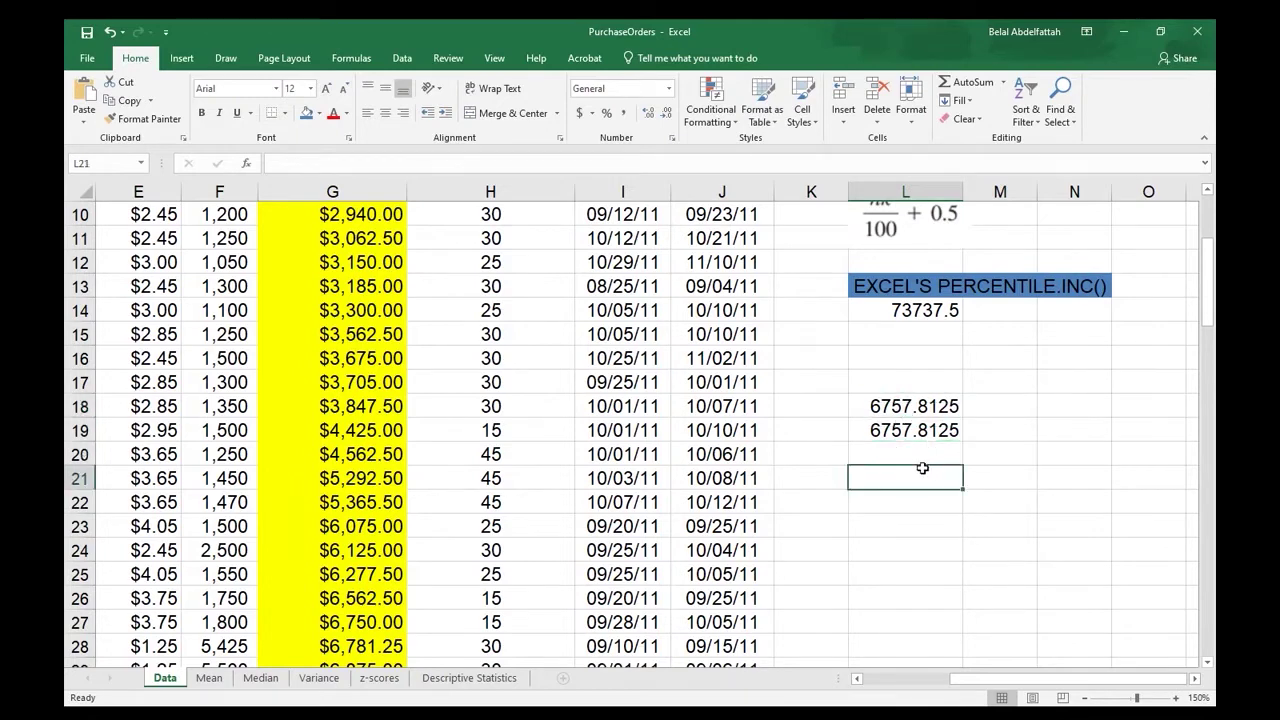
{"action": "left_click", "coordinate": [916, 402]}
{"action": "left_click", "coordinate": [933, 438]}
{"action": "left_click", "coordinate": [930, 408]}
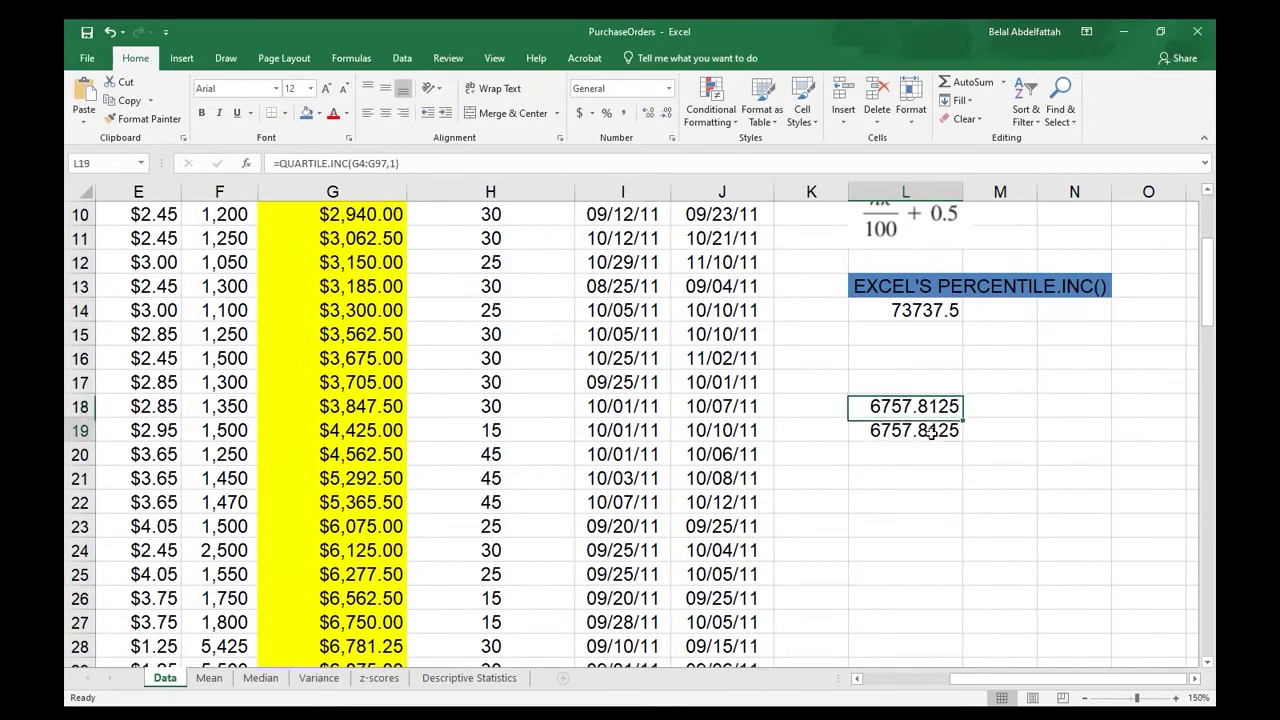
{"action": "left_click", "coordinate": [930, 410]}
{"action": "scroll", "coordinate": [937, 470], "scroll_direction": "up", "scroll_amount": 3}
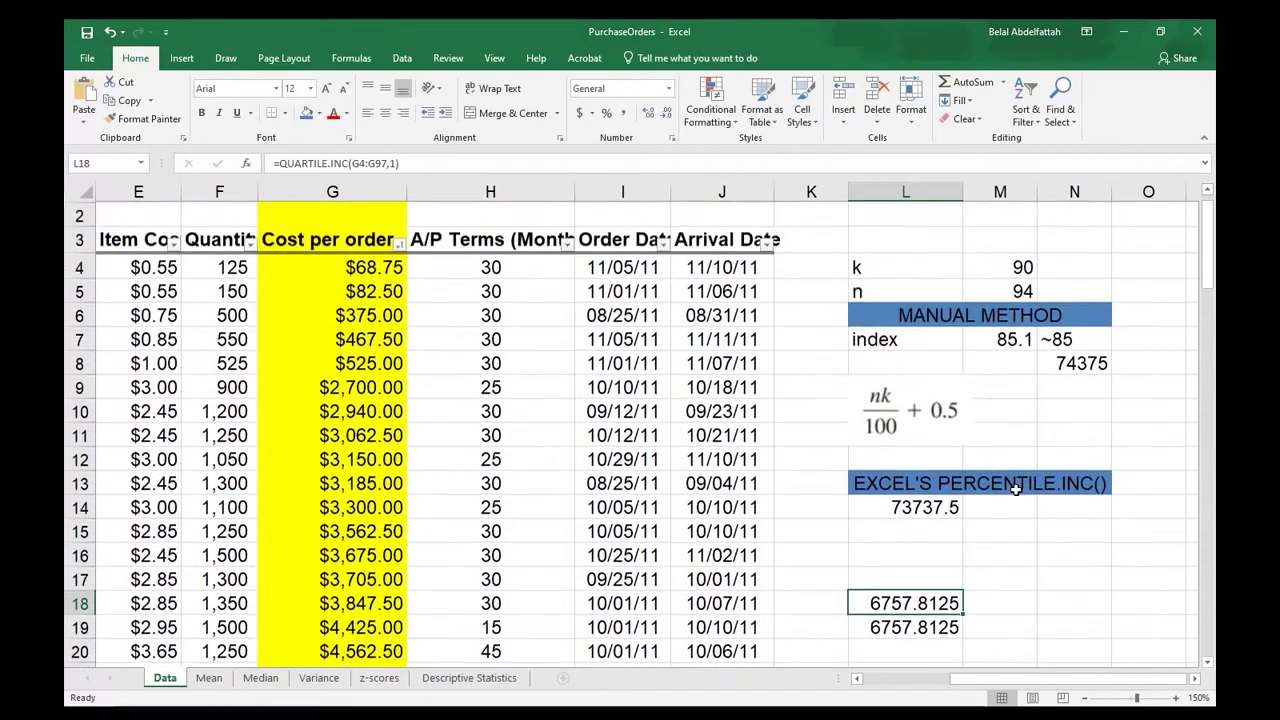
{"action": "scroll", "coordinate": [1015, 489], "scroll_direction": "down", "scroll_amount": 2}
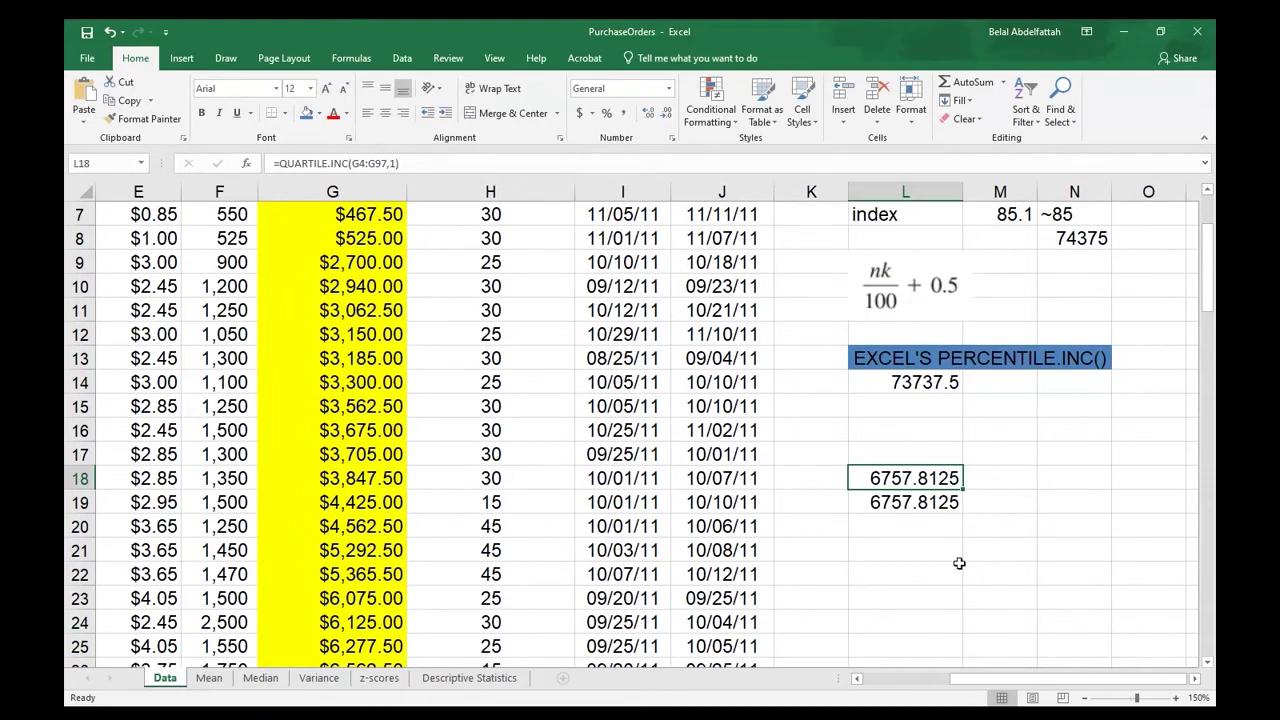
{"action": "scroll", "coordinate": [957, 591], "scroll_direction": "up", "scroll_amount": 2}
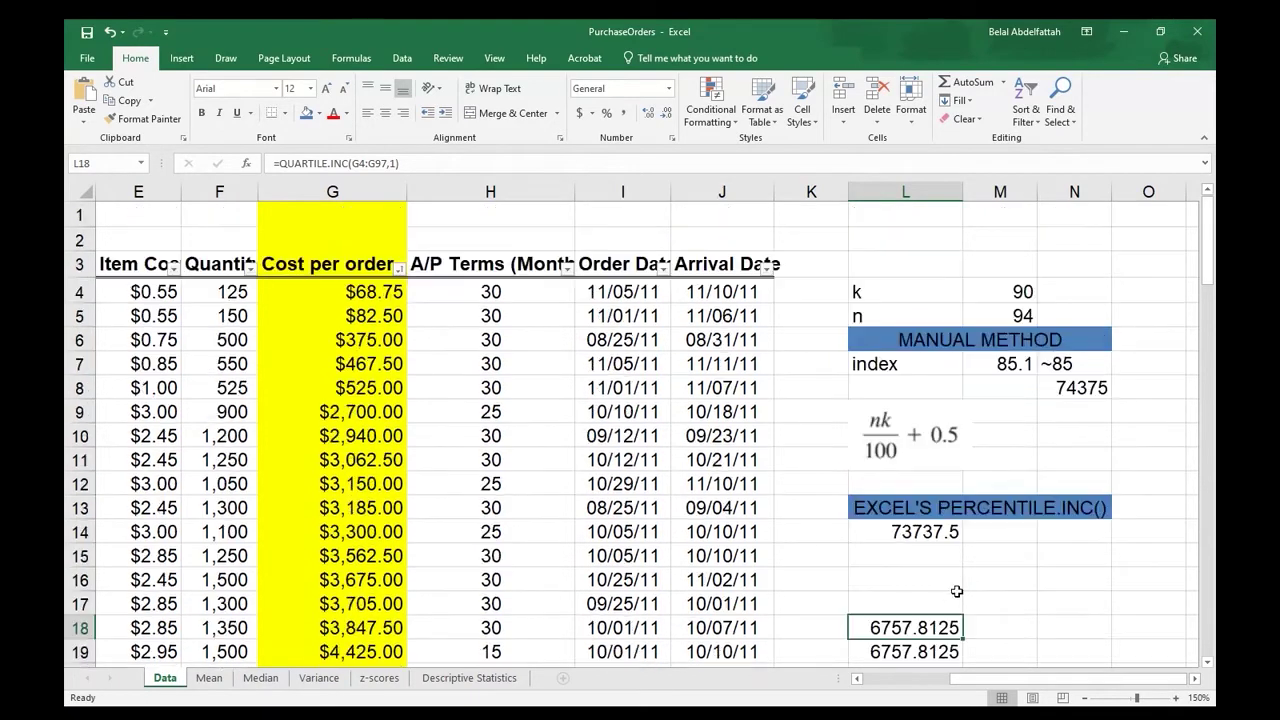
{"action": "scroll", "coordinate": [970, 563], "scroll_direction": "down", "scroll_amount": 1}
{"action": "scroll", "coordinate": [973, 557], "scroll_direction": "up", "scroll_amount": 1}
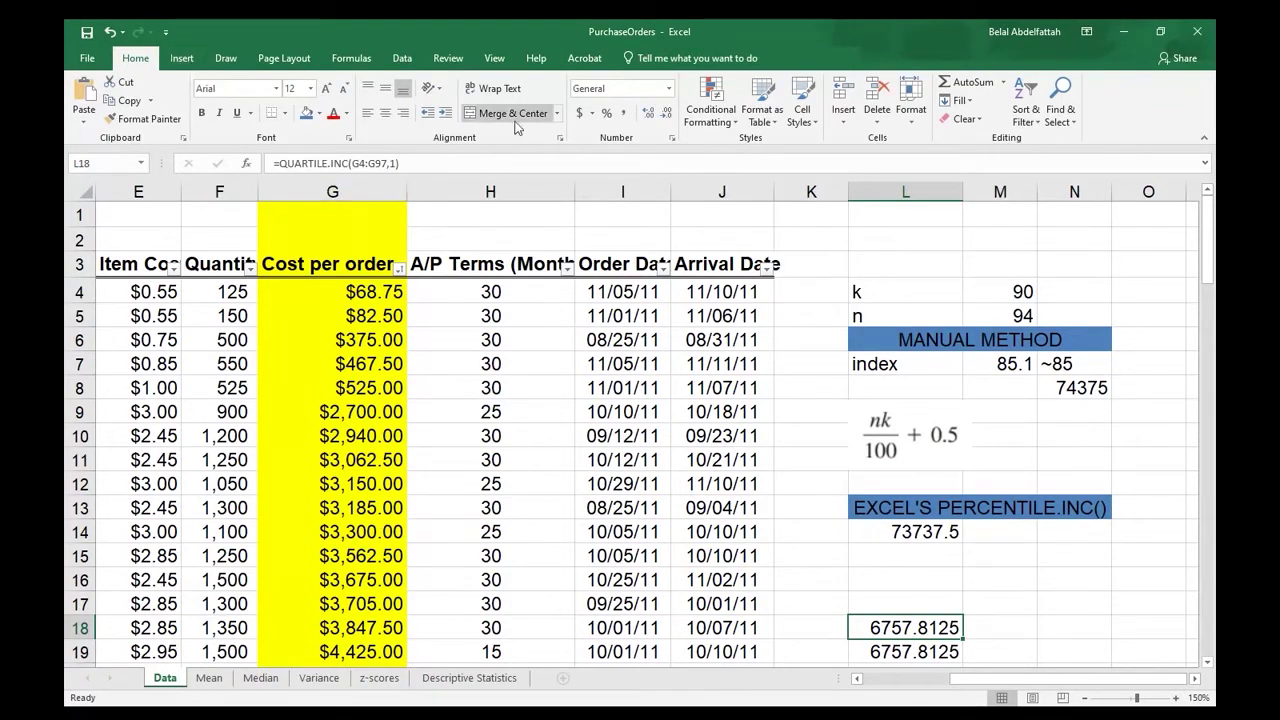
Run the Rank and Percentile analysis tool on input range $G$4:$G$97, grouped by columns, with output to a new worksheet.
{"action": "left_click", "coordinate": [404, 59]}
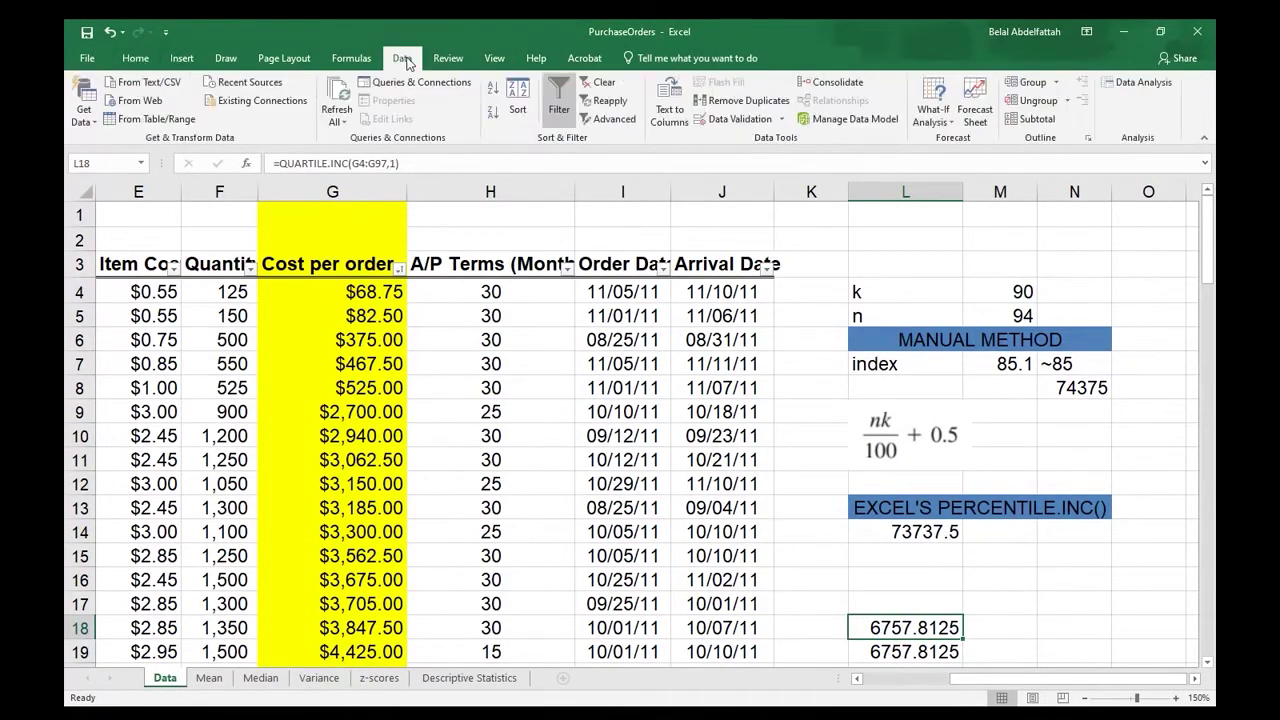
{"action": "left_click", "coordinate": [1133, 84]}
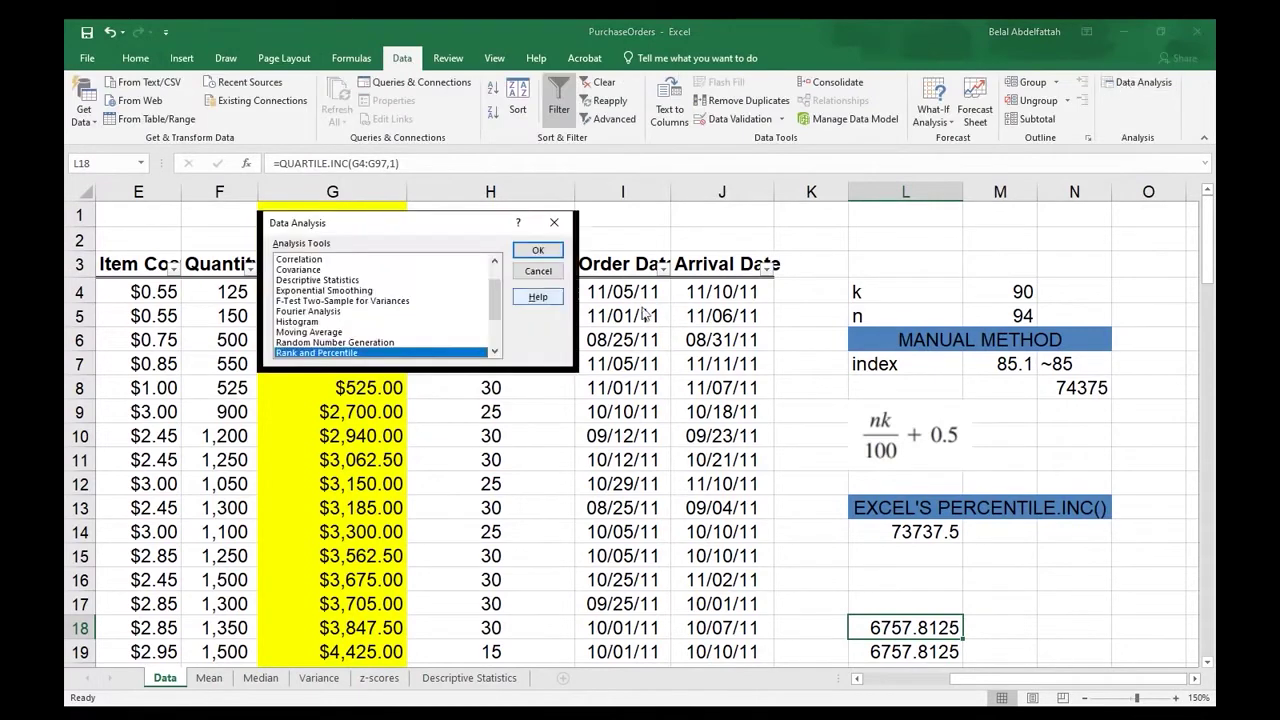
{"action": "scroll", "coordinate": [370, 340], "scroll_direction": "down", "scroll_amount": 1}
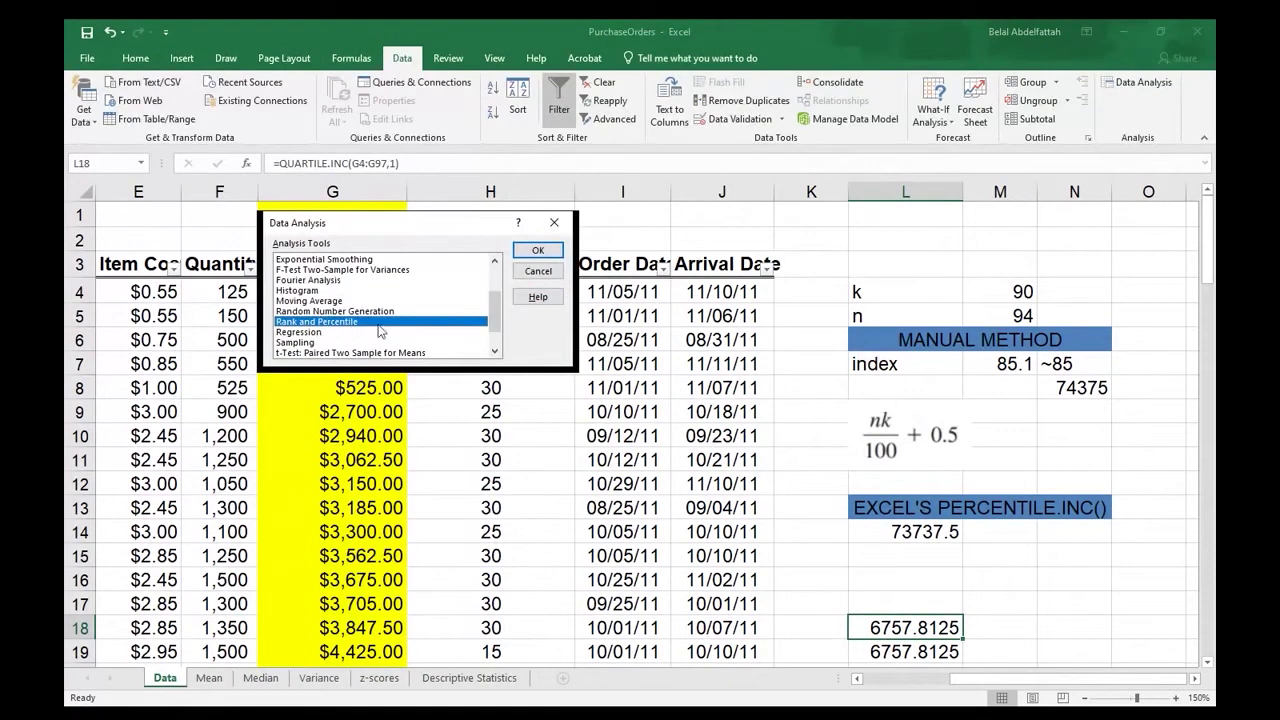
{"action": "left_click", "coordinate": [537, 250]}
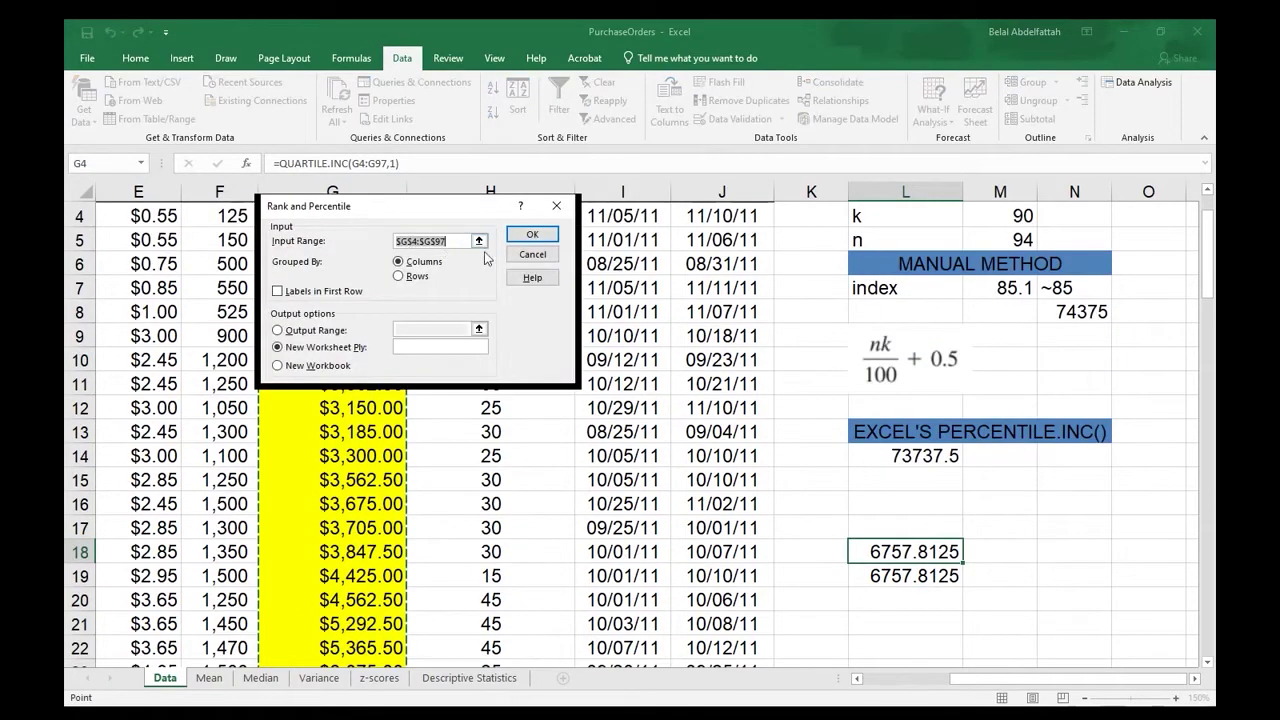
{"action": "scroll", "coordinate": [910, 384], "scroll_direction": "up", "scroll_amount": 1}
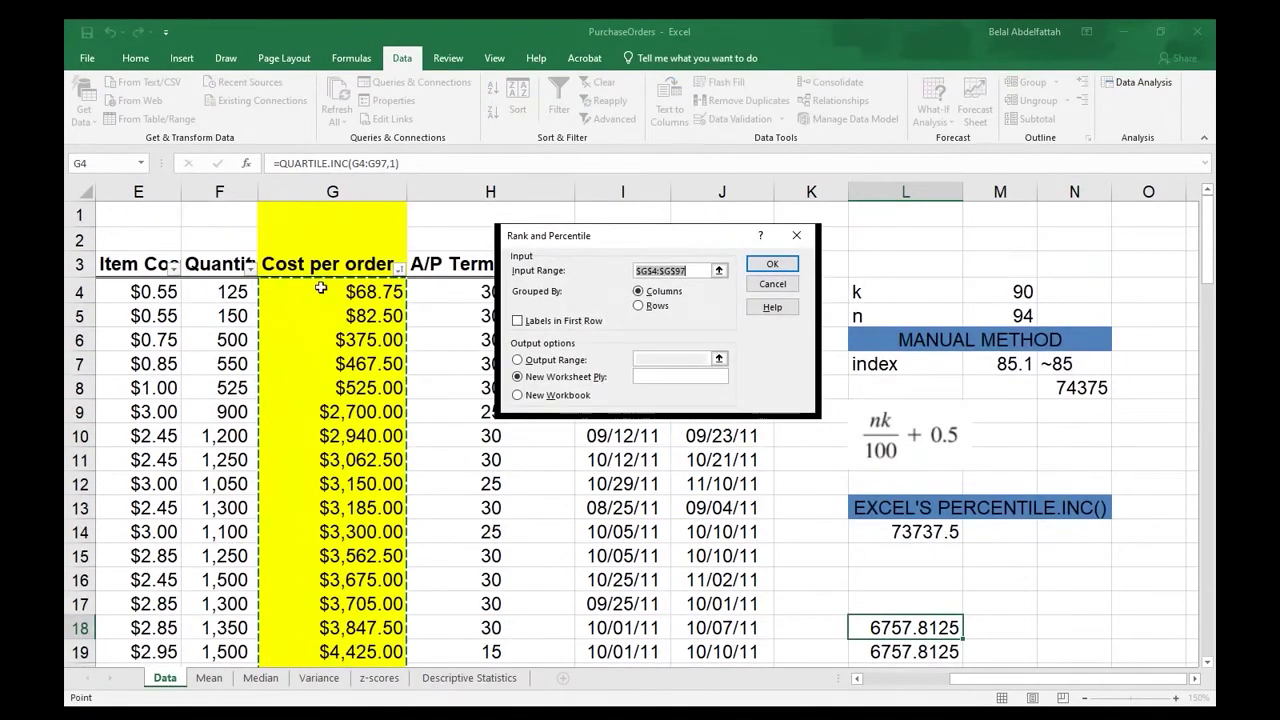
{"action": "left_click", "coordinate": [517, 377]}
{"action": "left_click", "coordinate": [773, 264]}
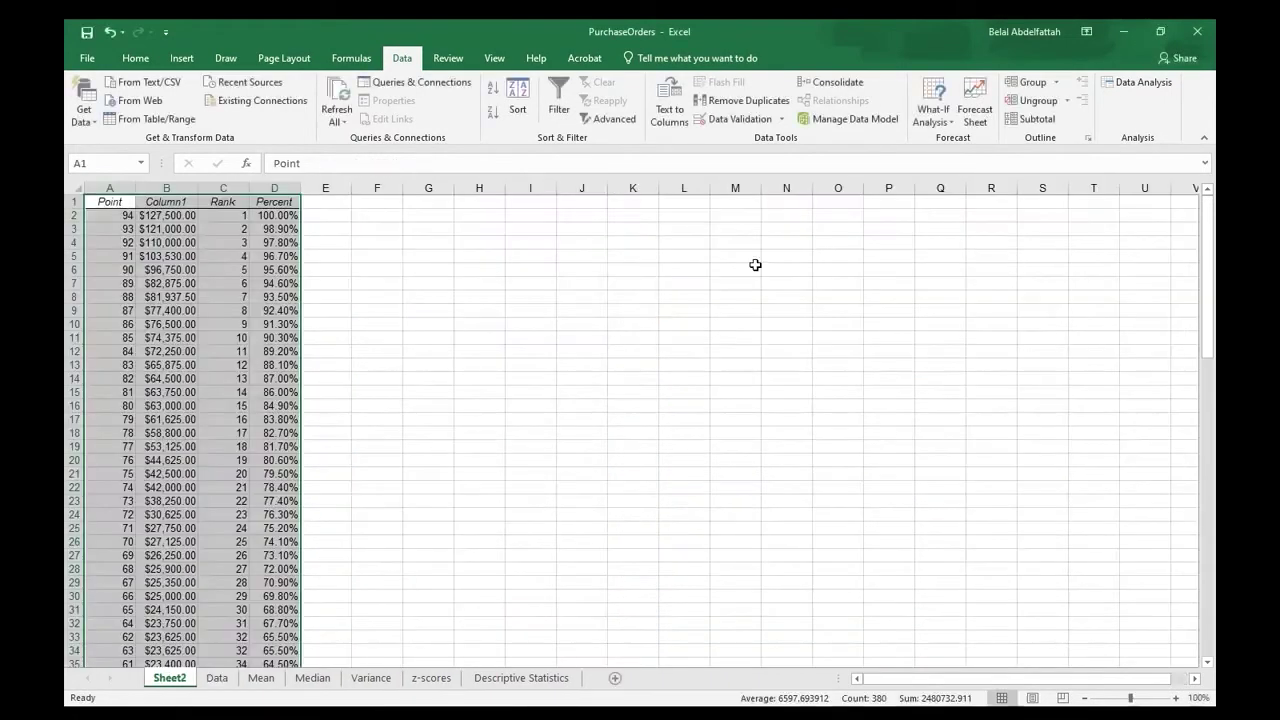
Autofit the column widths of the entire Rank and Percentile output sheet.
{"action": "left_click", "coordinate": [479, 337]}
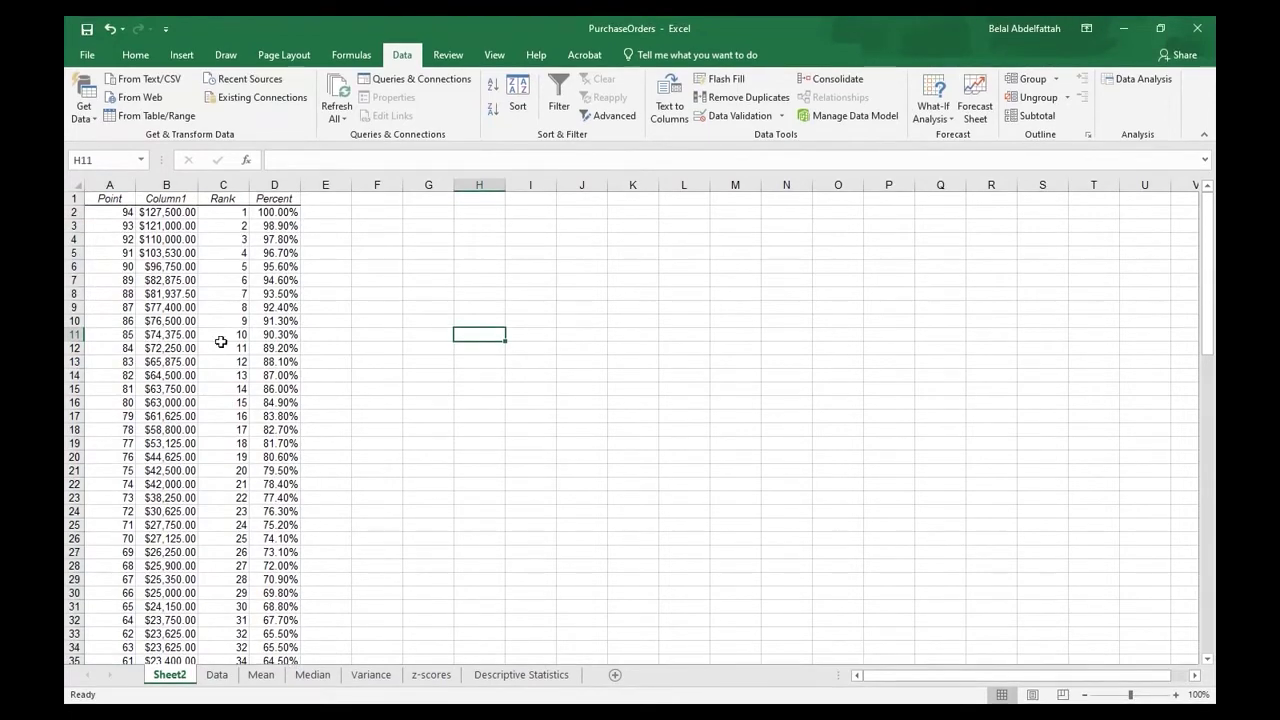
{"action": "left_click", "coordinate": [222, 349]}
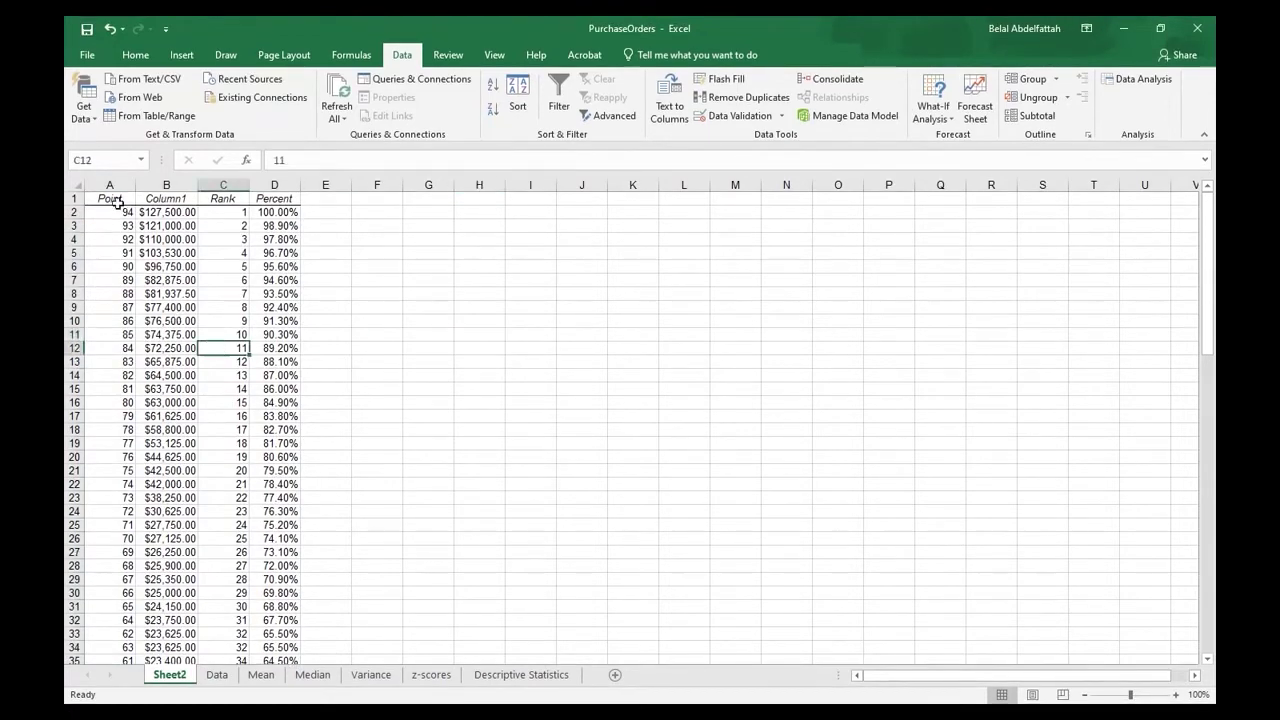
{"action": "left_click", "coordinate": [78, 183]}
{"action": "double_click", "coordinate": [135, 184]}
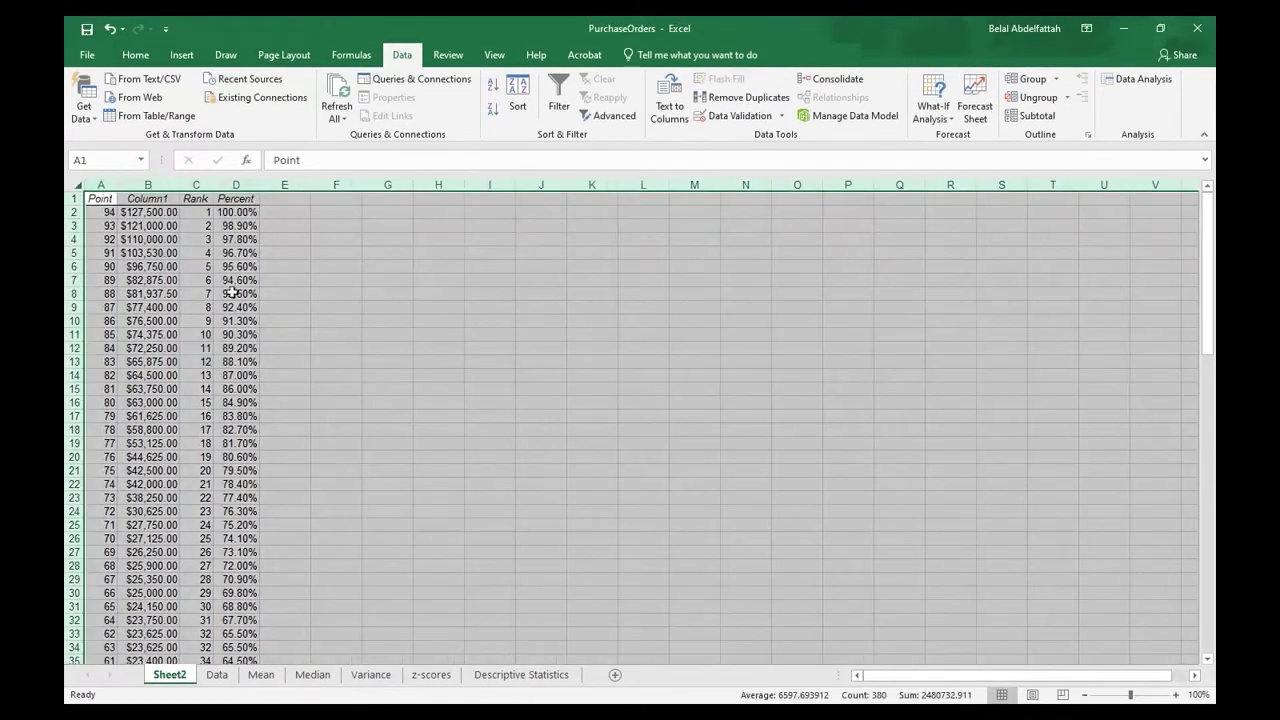
{"action": "scroll", "coordinate": [281, 332], "scroll_direction": "up", "scroll_amount": 7}
{"action": "left_click", "coordinate": [731, 387]}
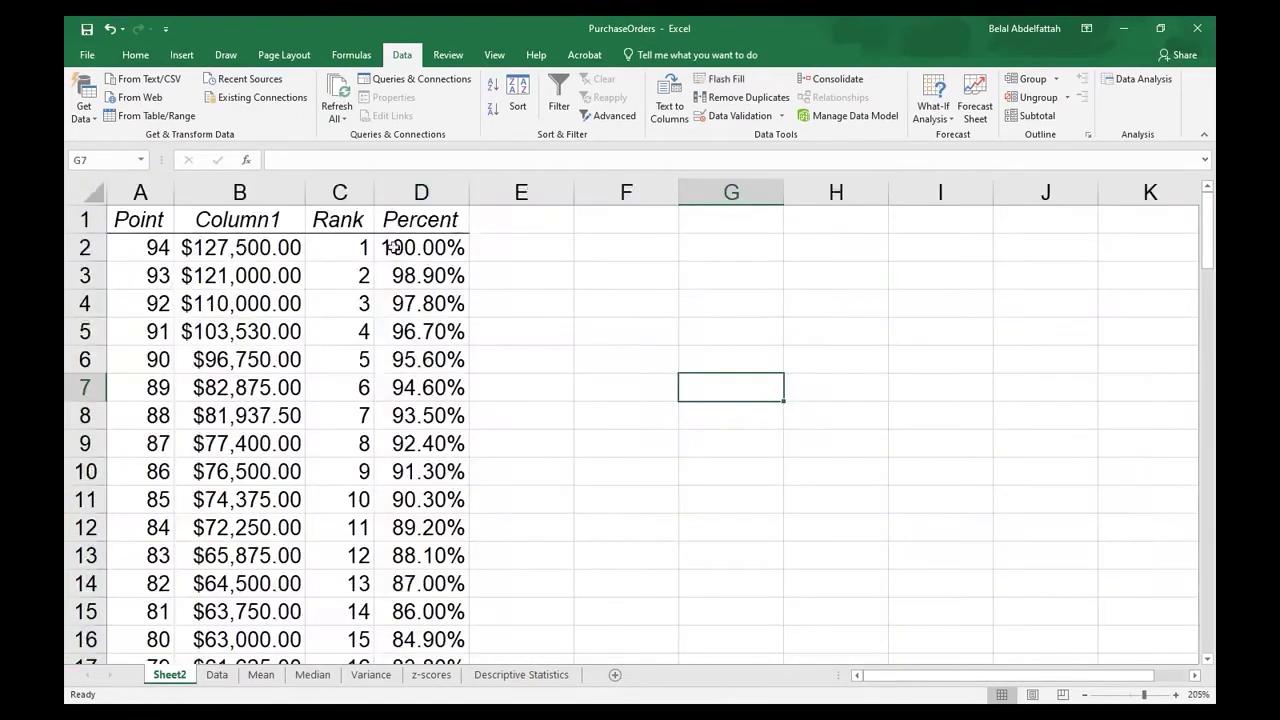
Examine the Percent, Column1 and Rank columns of the Rank and Percentile output, down to the last ranked row.
{"action": "left_click", "coordinate": [436, 188]}
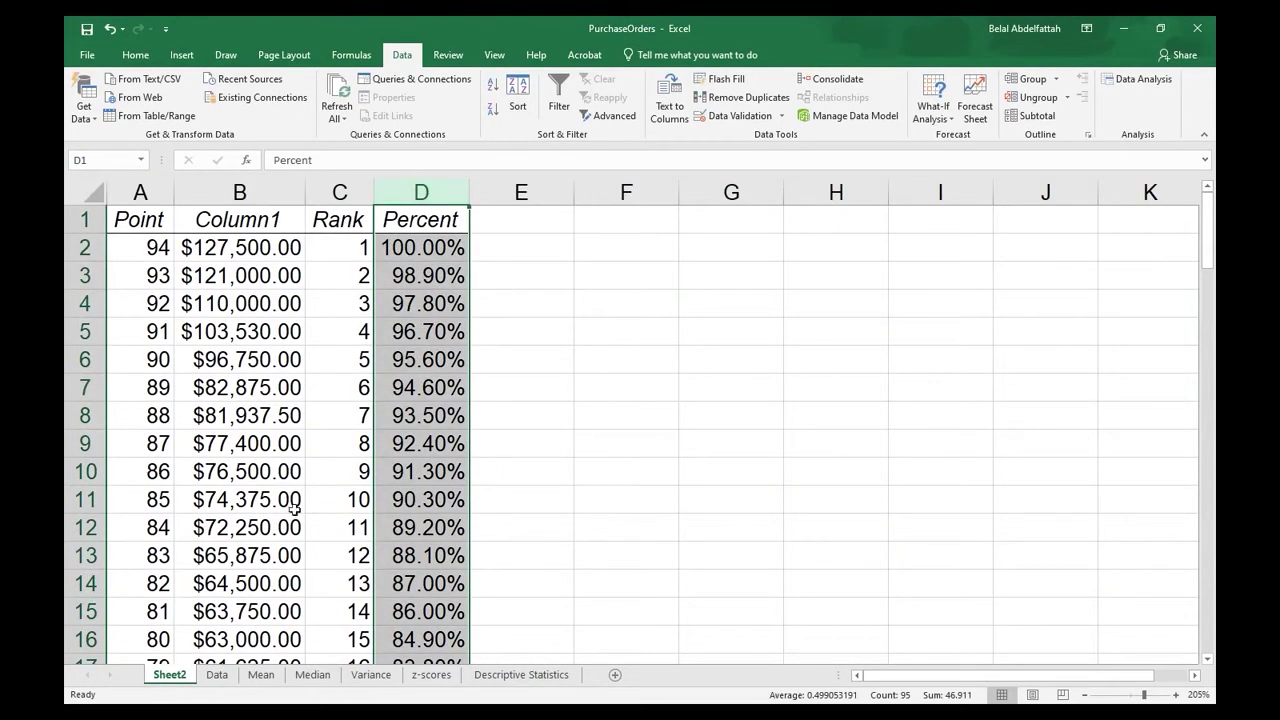
{"action": "left_click", "coordinate": [252, 188]}
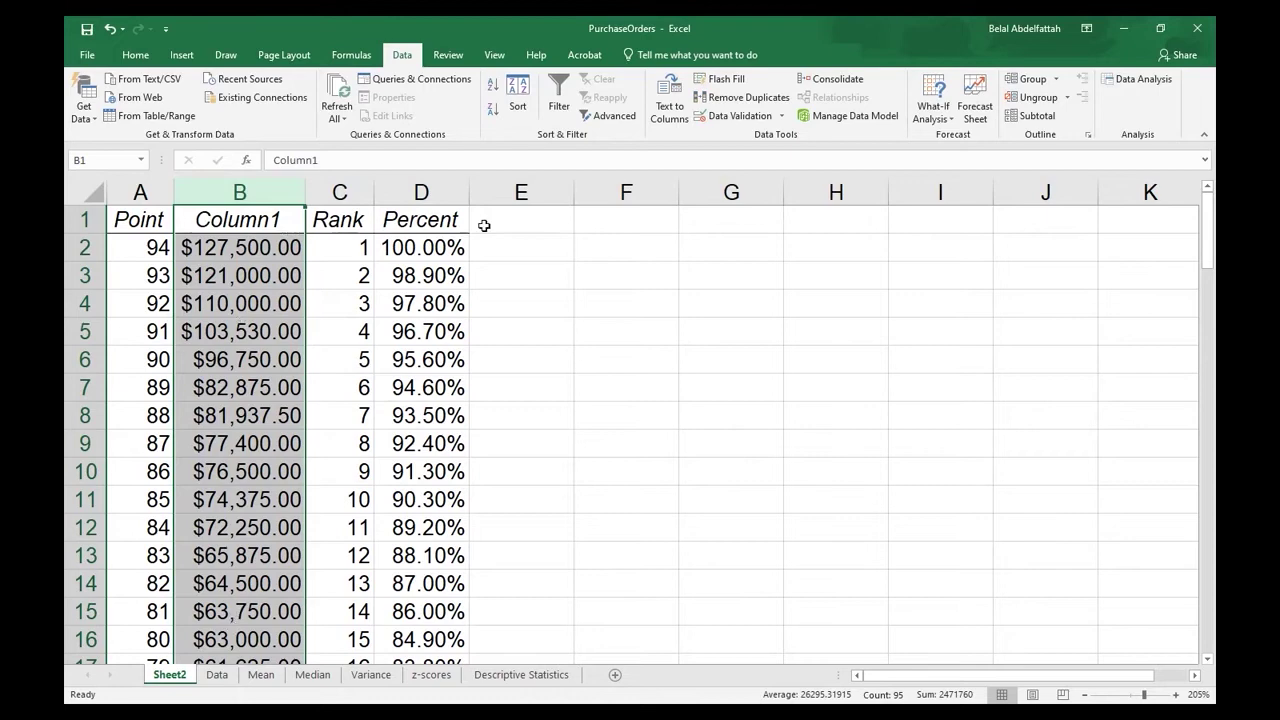
{"action": "left_click", "coordinate": [436, 193]}
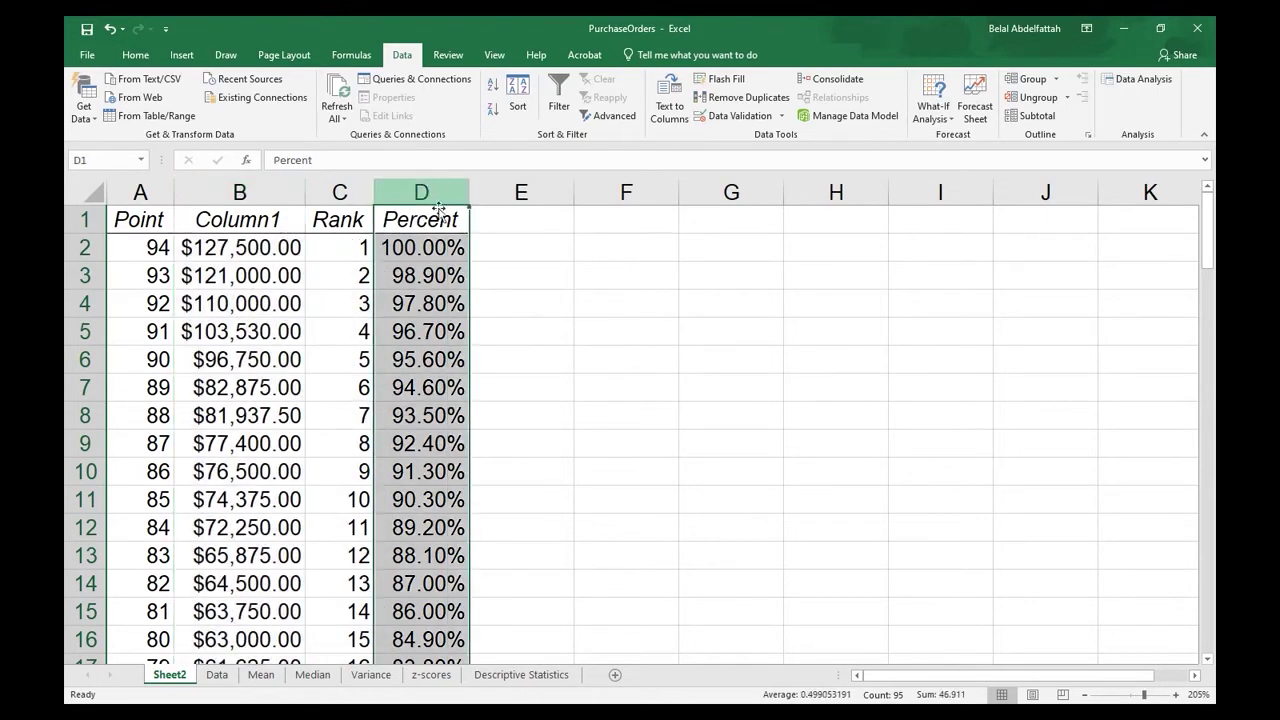
{"action": "left_click", "coordinate": [240, 186]}
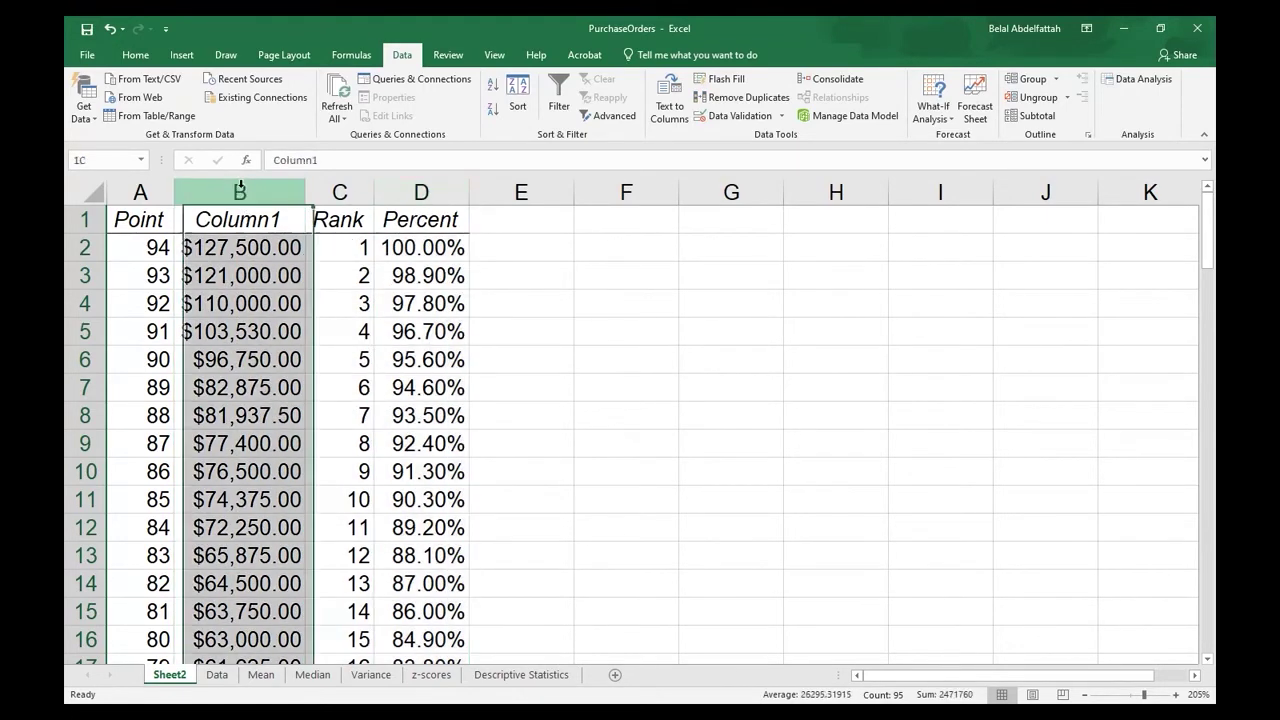
{"action": "key", "text": "Right"}
{"action": "key", "text": "ctrl+Down"}
{"action": "left_click_drag", "start_coordinate": [1208, 625], "coordinate": [1208, 225]}
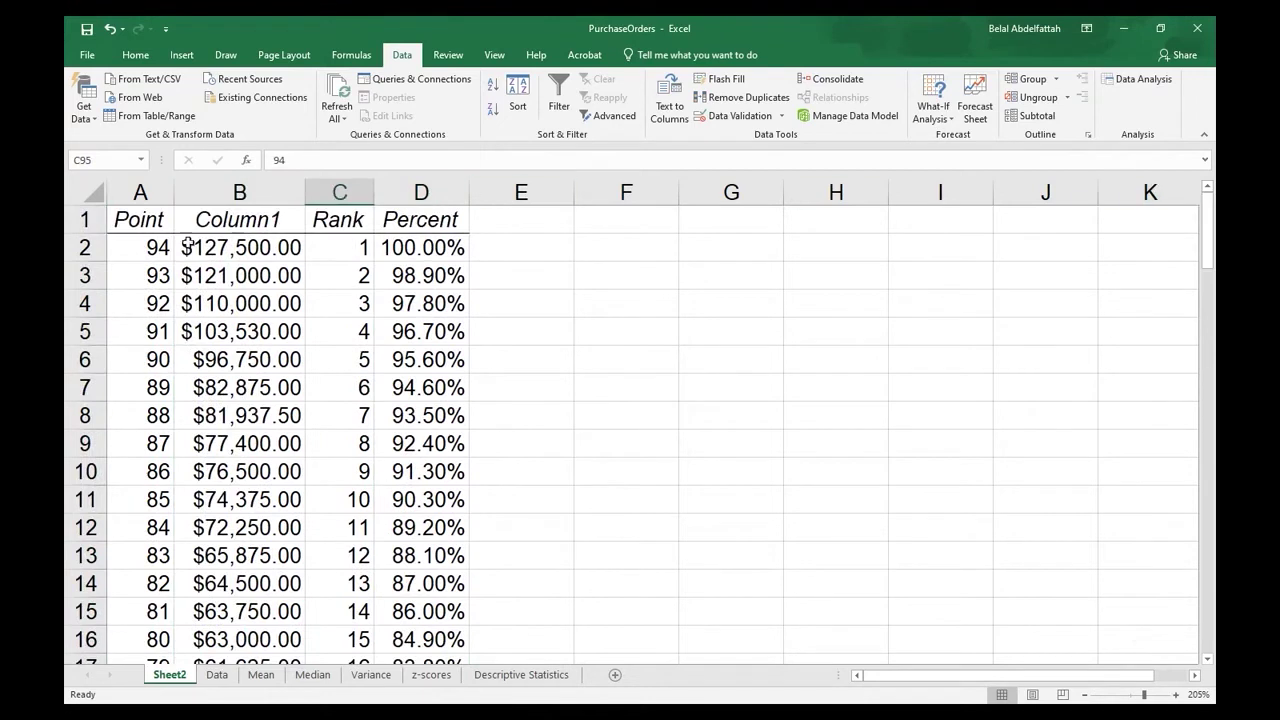
Examine the Point column of the Rank and Percentile output against the Column1, Rank and Percent values.
{"action": "left_click", "coordinate": [140, 192]}
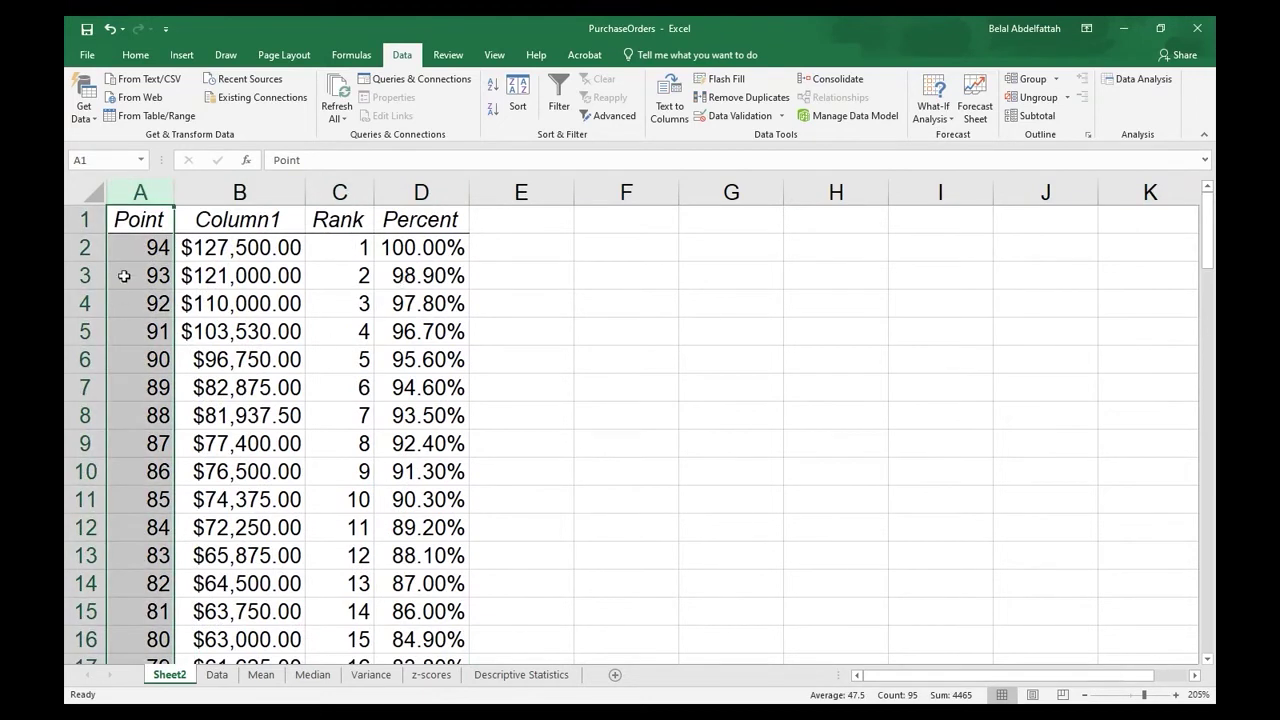
{"action": "left_click", "coordinate": [120, 255]}
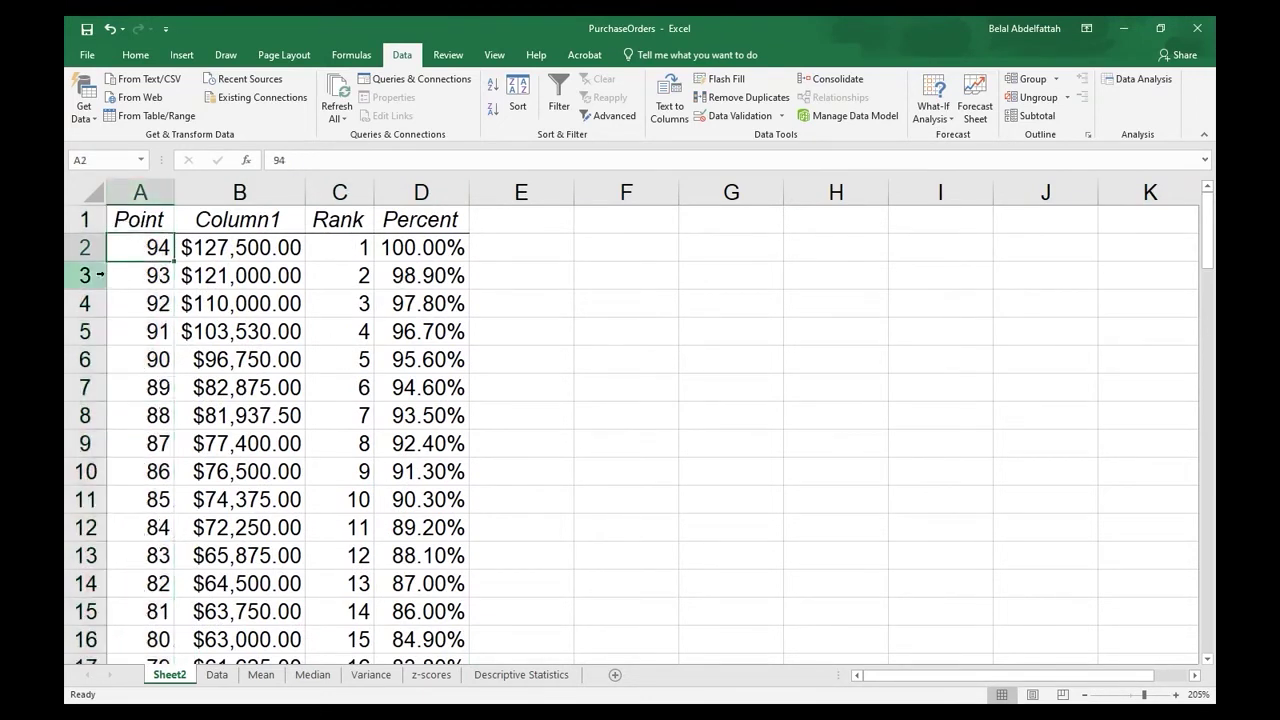
{"action": "left_click", "coordinate": [216, 250]}
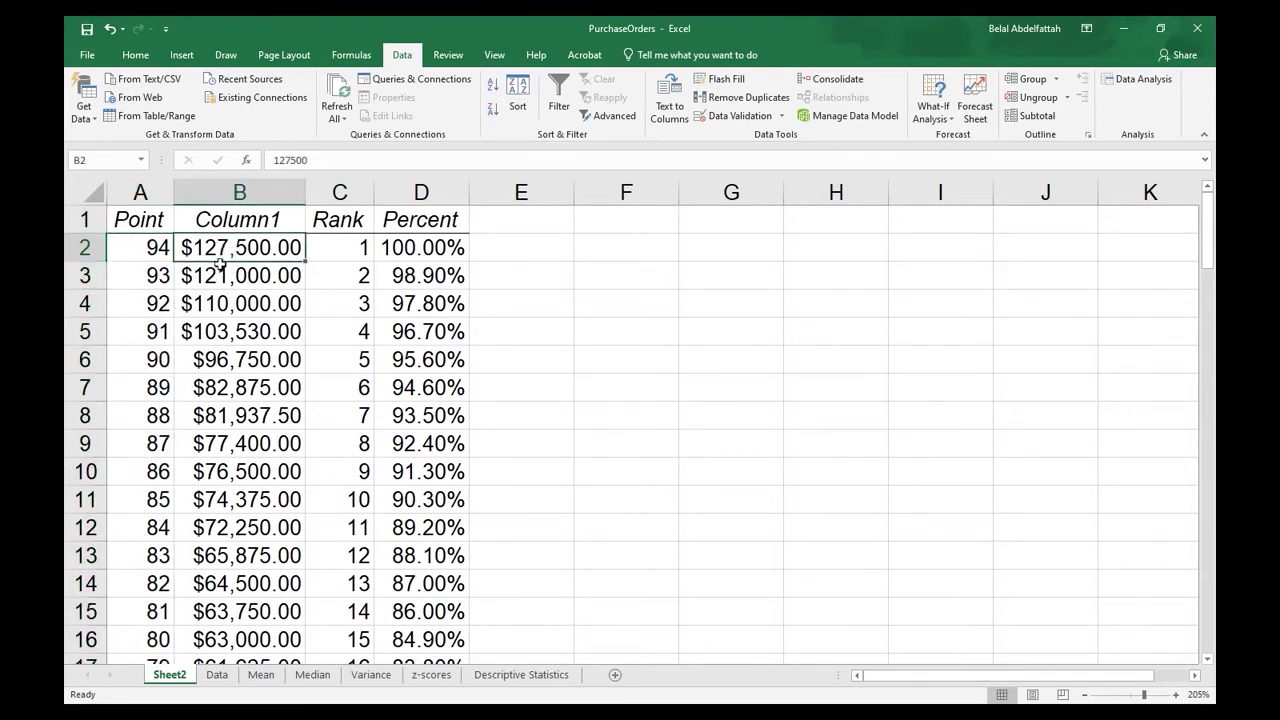
{"action": "left_click", "coordinate": [146, 252]}
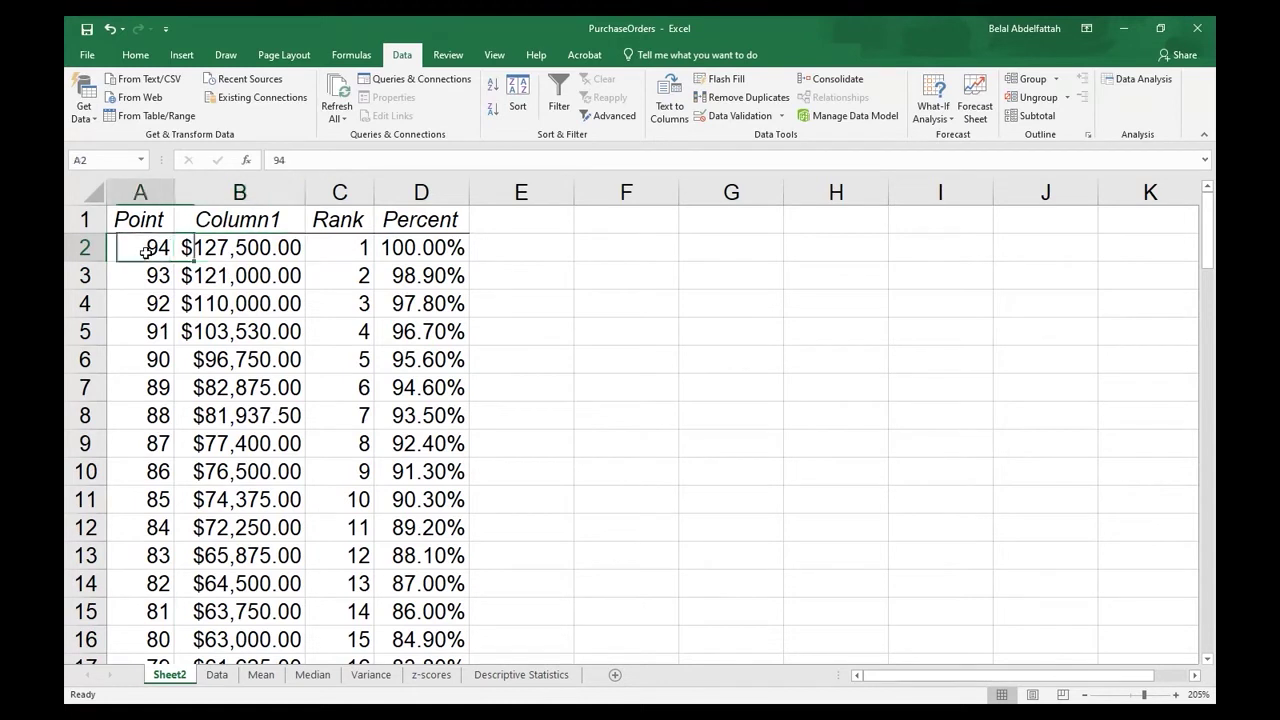
{"action": "left_click", "coordinate": [141, 192]}
{"action": "left_click", "coordinate": [130, 245]}
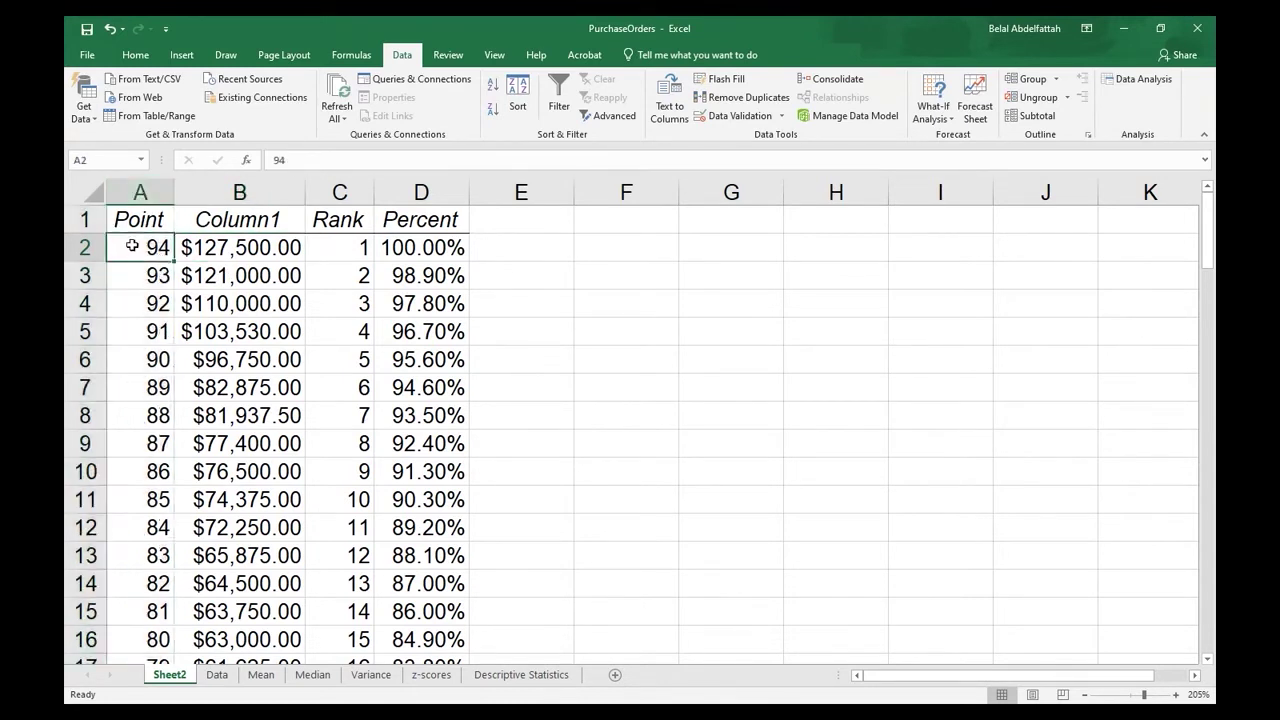
{"action": "left_click", "coordinate": [236, 252]}
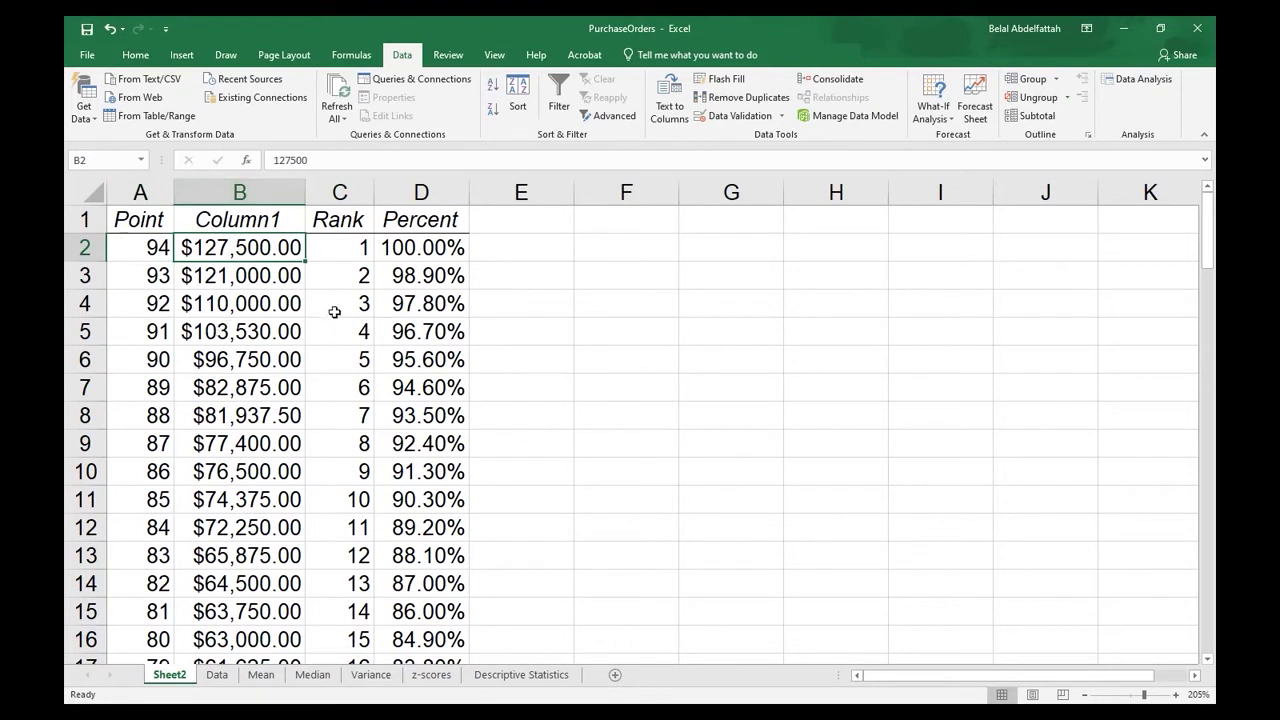
{"action": "left_click", "coordinate": [372, 250]}
{"action": "key", "text": "ctrl+shift+Down"}
{"action": "left_click", "coordinate": [450, 208]}
{"action": "key", "text": "ctrl+shift+Down"}
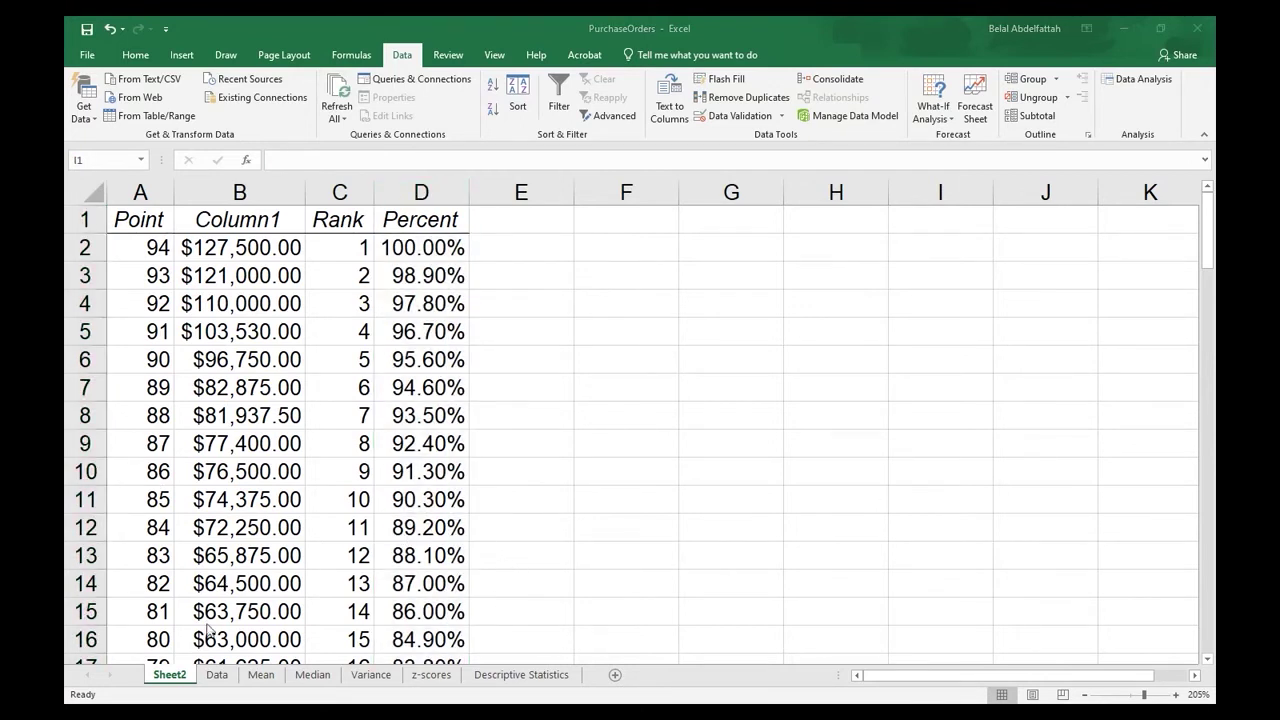
Return to the Data sheet and review the 90th percentile formula in L14 and the empty cell beside it.
{"action": "left_click", "coordinate": [217, 675]}
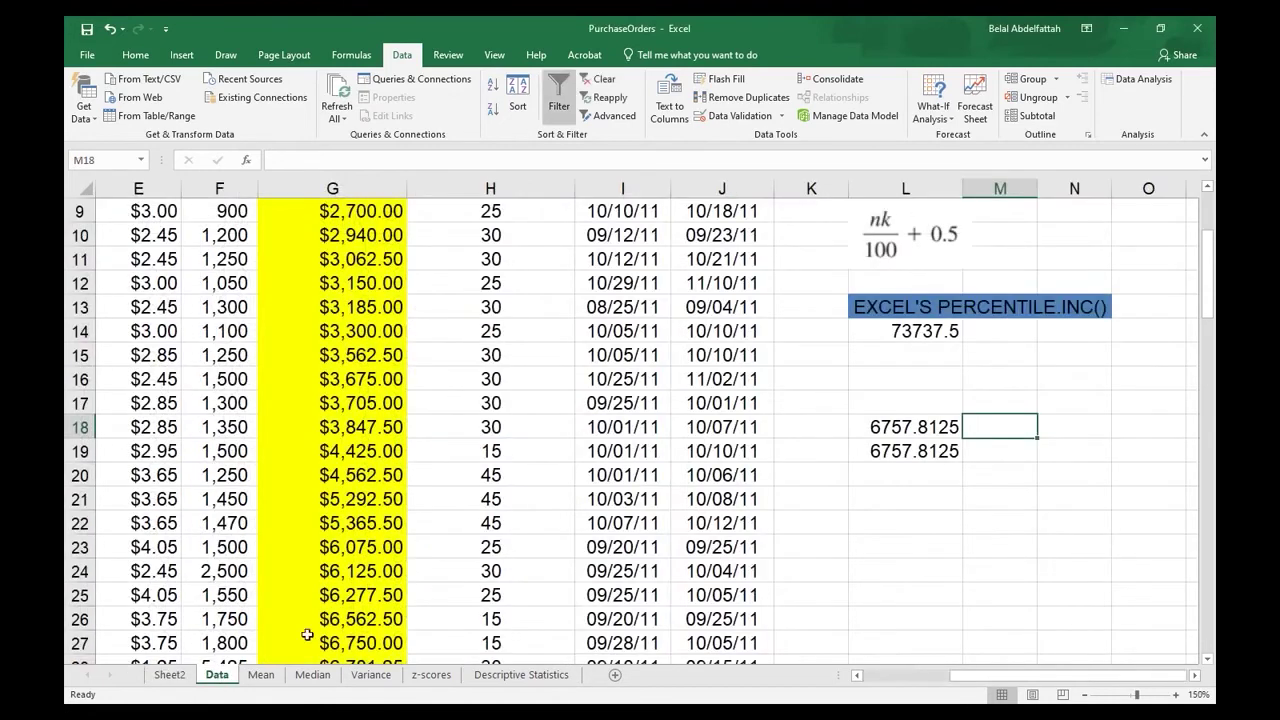
{"action": "left_click", "coordinate": [893, 505]}
{"action": "scroll", "coordinate": [893, 515], "scroll_direction": "up", "scroll_amount": 2}
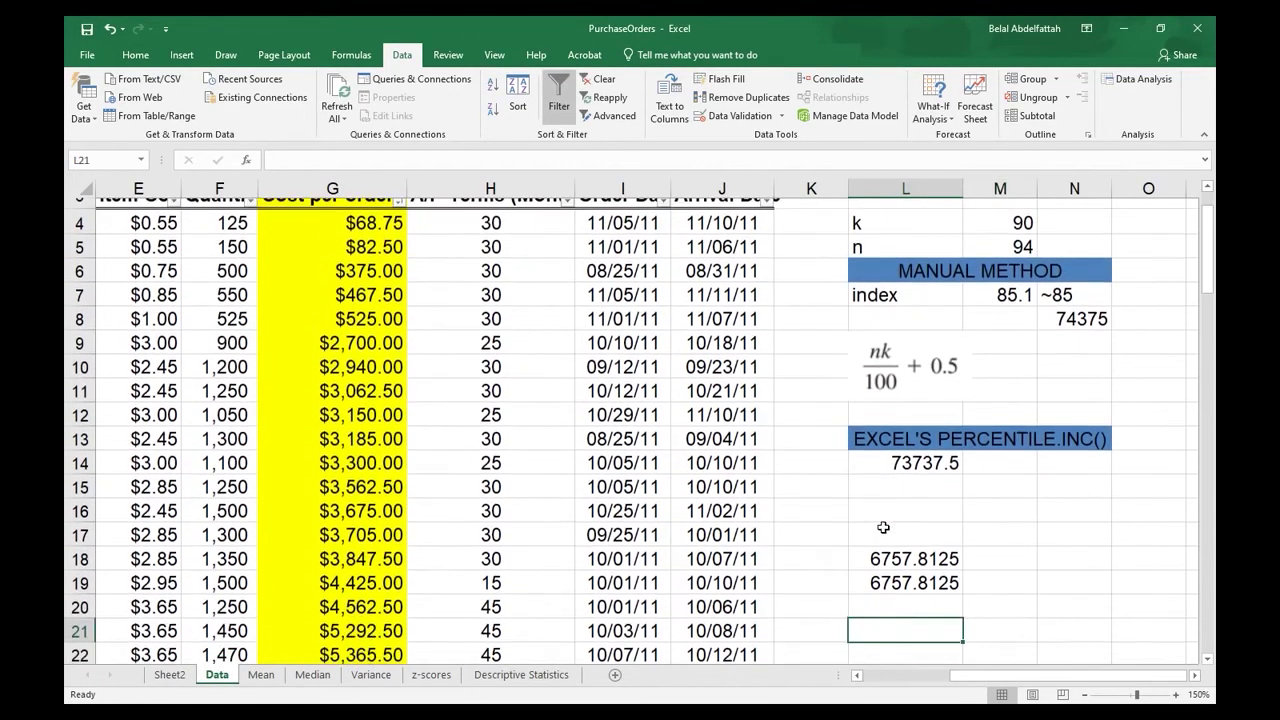
{"action": "scroll", "coordinate": [883, 520], "scroll_direction": "down", "scroll_amount": 1}
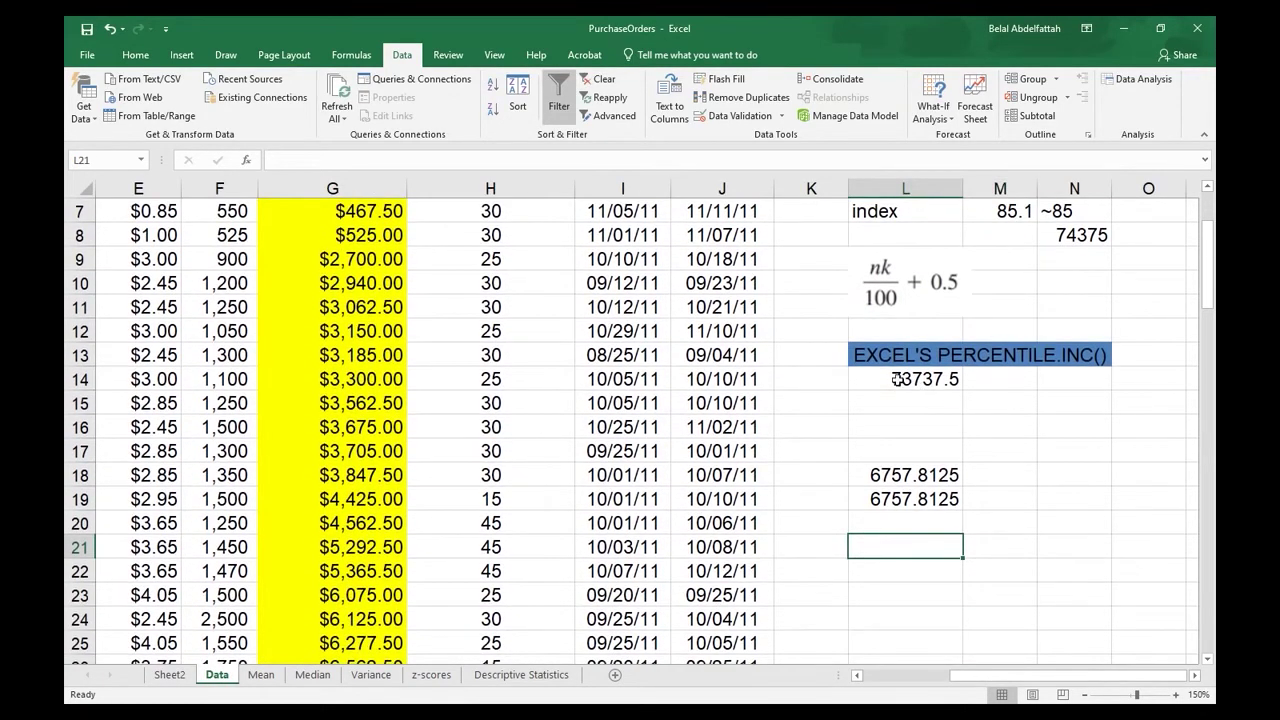
{"action": "key", "text": "ctrl+Up"}
{"action": "key", "text": "ctrl+Up"}
{"action": "key", "text": "ctrl+Up"}
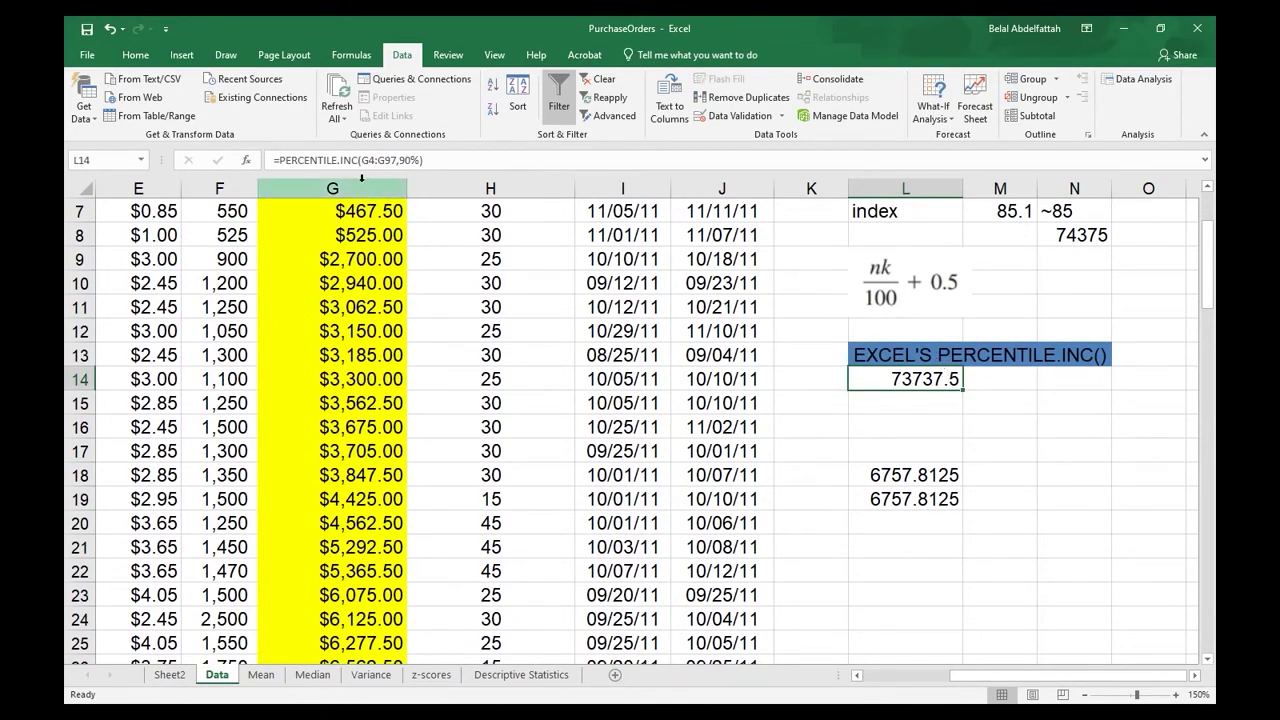
{"action": "key", "text": "Right"}
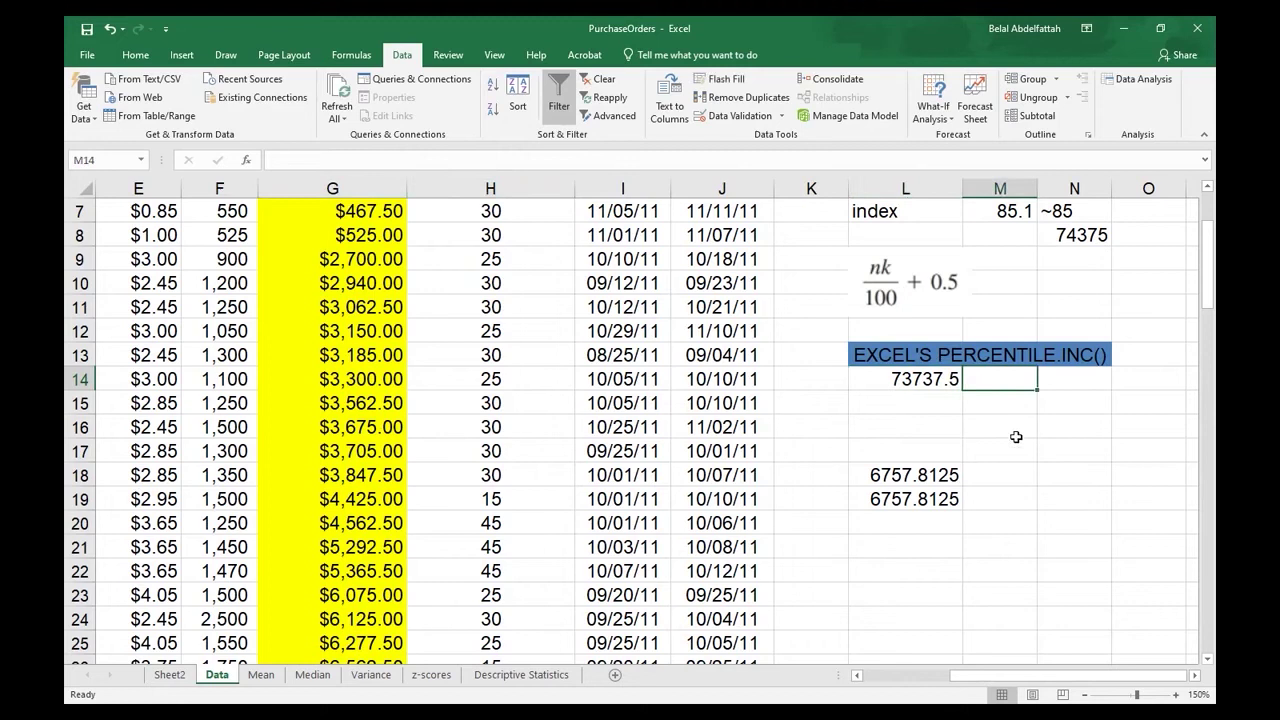
{"action": "left_click", "coordinate": [897, 380]}
{"action": "left_click", "coordinate": [980, 390]}
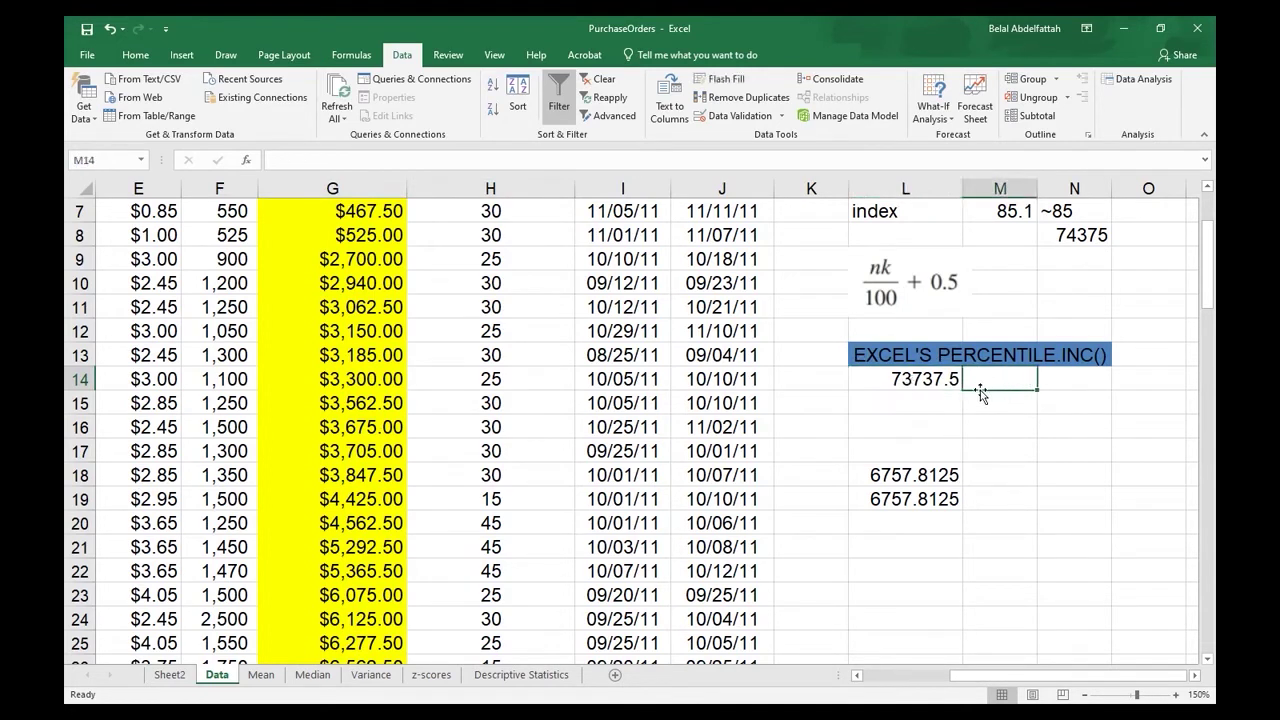
{"action": "left_click", "coordinate": [929, 382]}
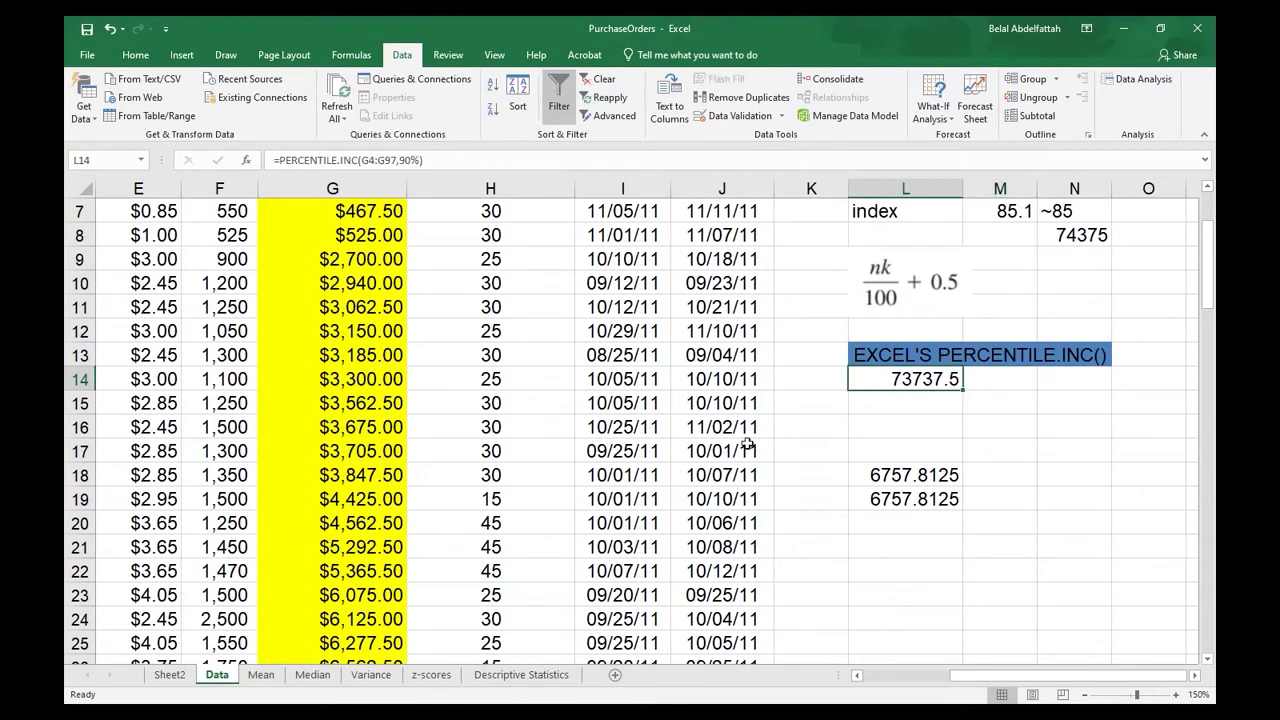
Compute the percentile rank of L14 within the Cost per order values by entering =PERCENTRANK.INC(G4:G97,L14) in M14.
{"action": "left_click", "coordinate": [988, 390]}
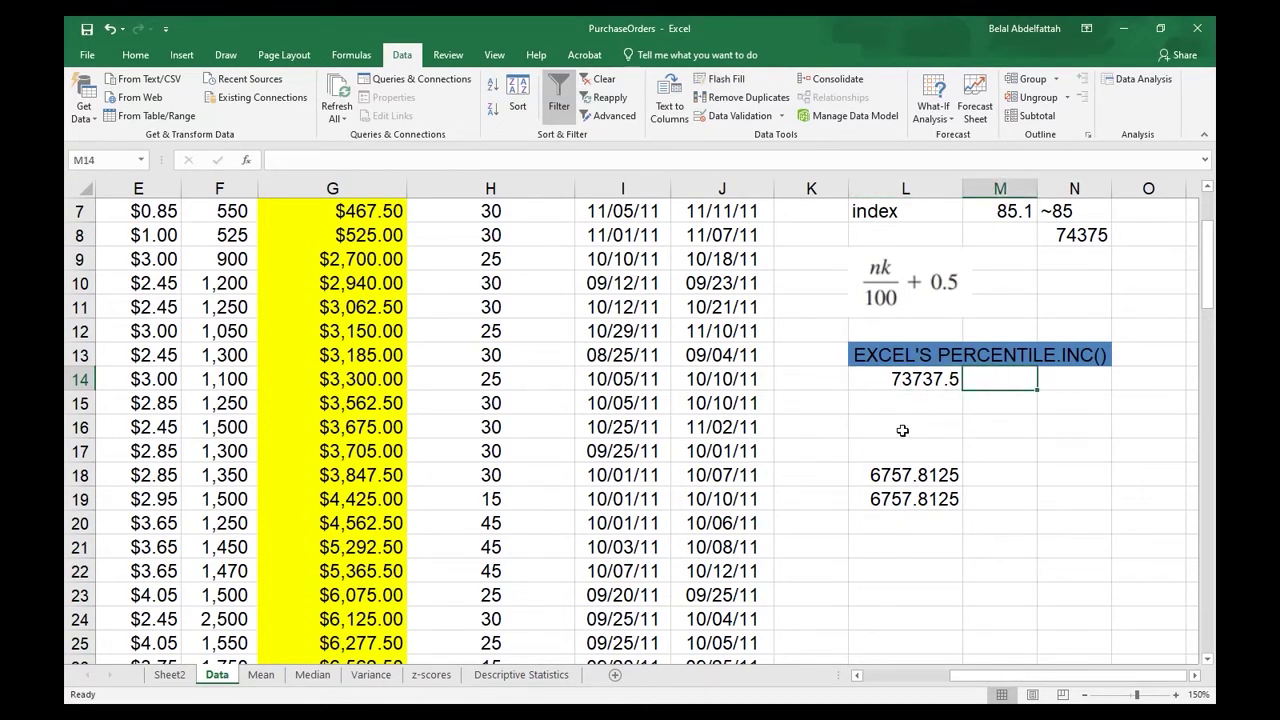
{"action": "type", "text": "=PER"}
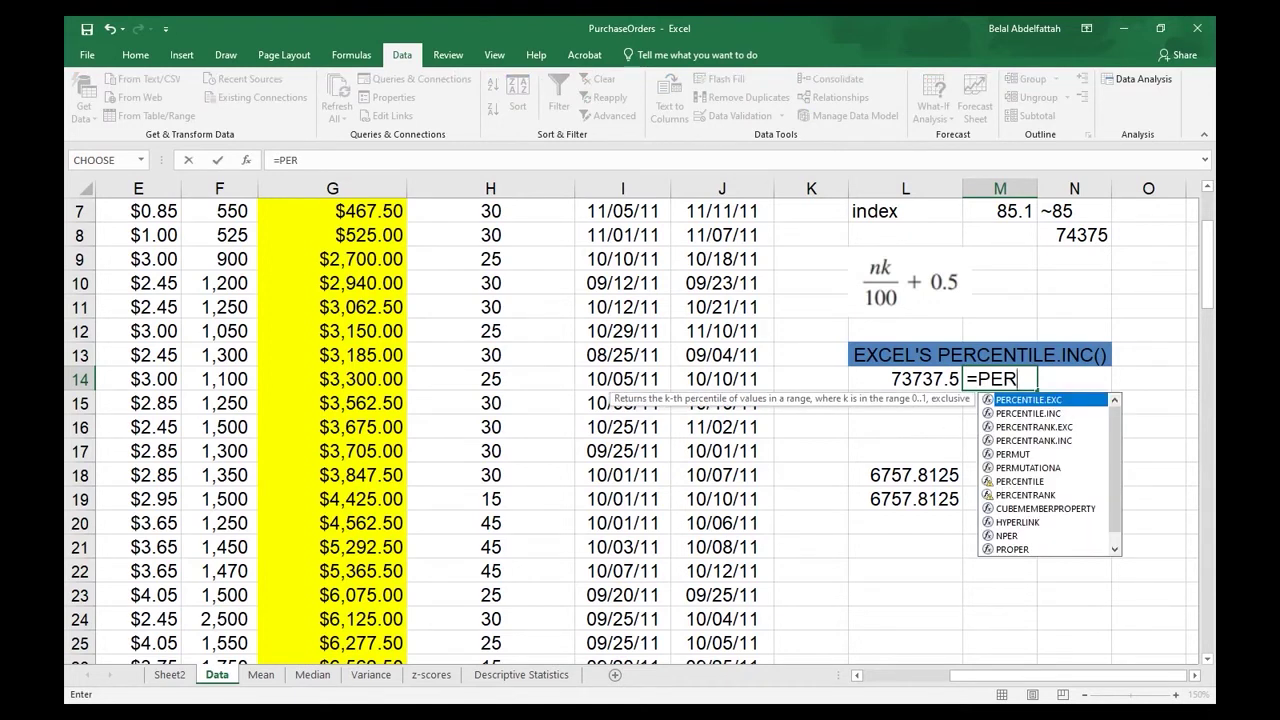
{"action": "key", "text": "Down"}
{"action": "key", "text": "Down"}
{"action": "key", "text": "Down"}
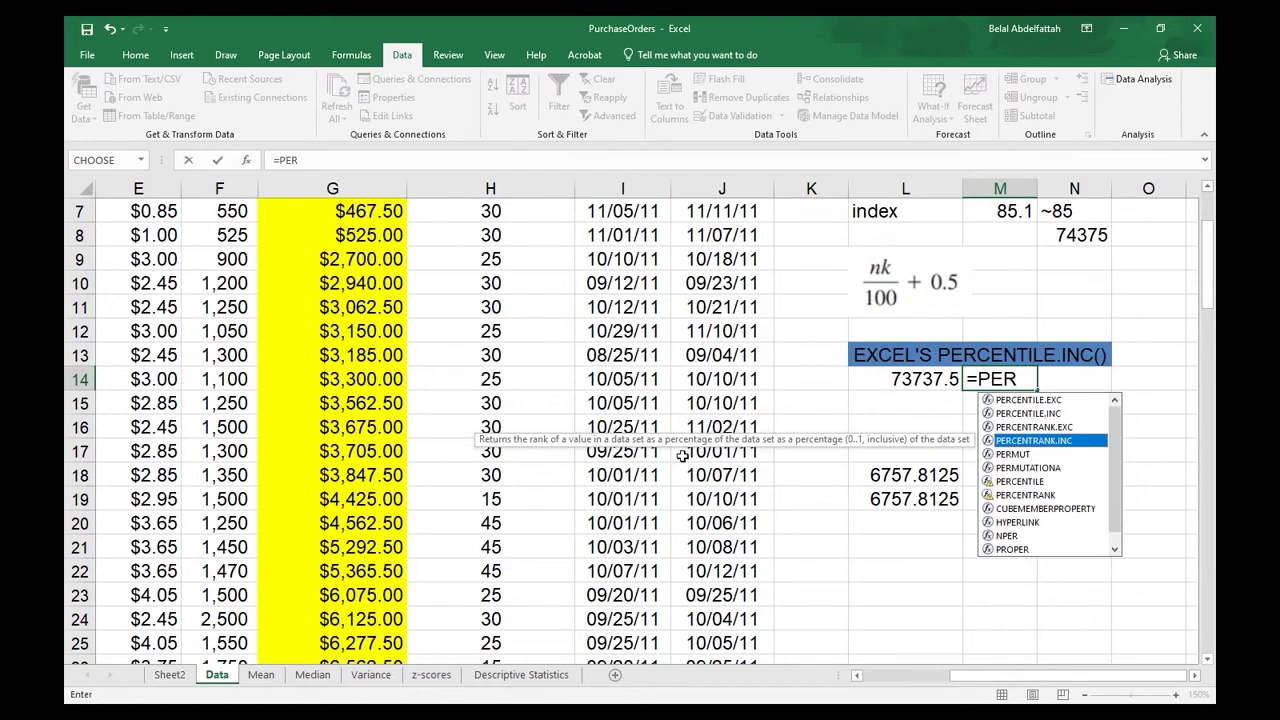
{"action": "key", "text": "Tab"}
{"action": "scroll", "coordinate": [870, 318], "scroll_direction": "up", "scroll_amount": 1}
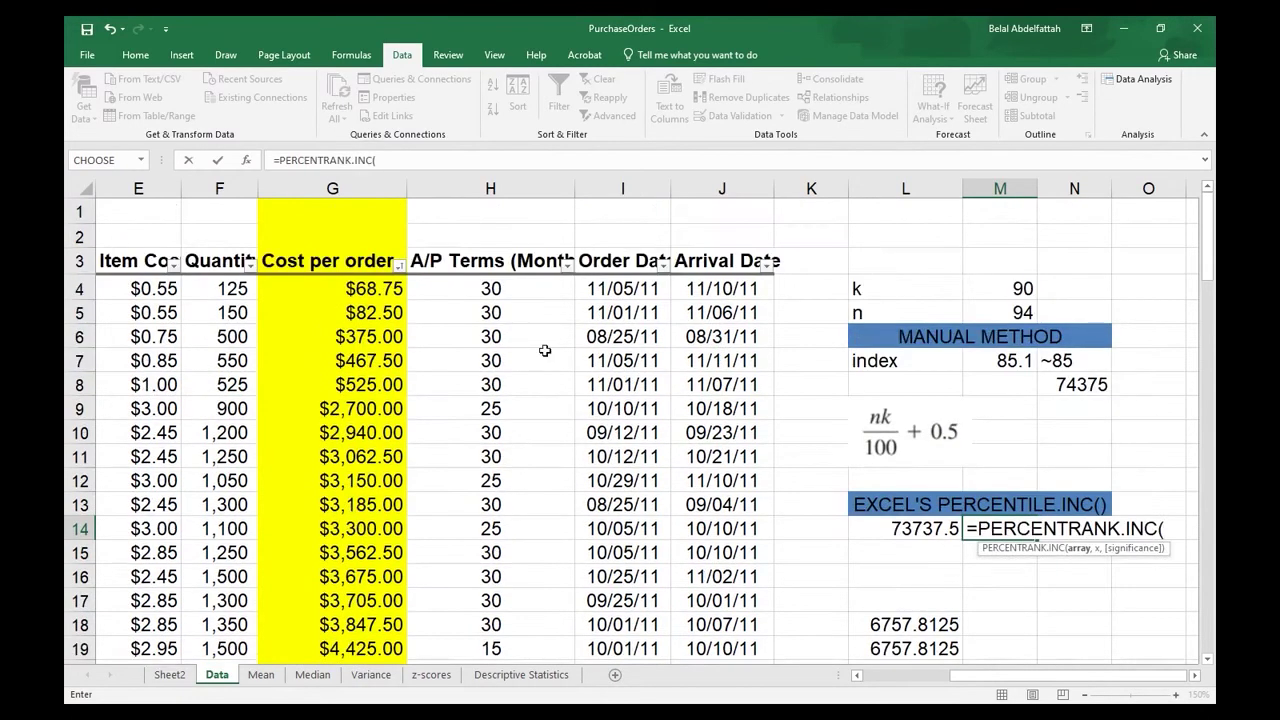
{"action": "left_click", "coordinate": [380, 229]}
{"action": "key", "text": "ctrl+shift+Down"}
{"action": "type", "text": ","}
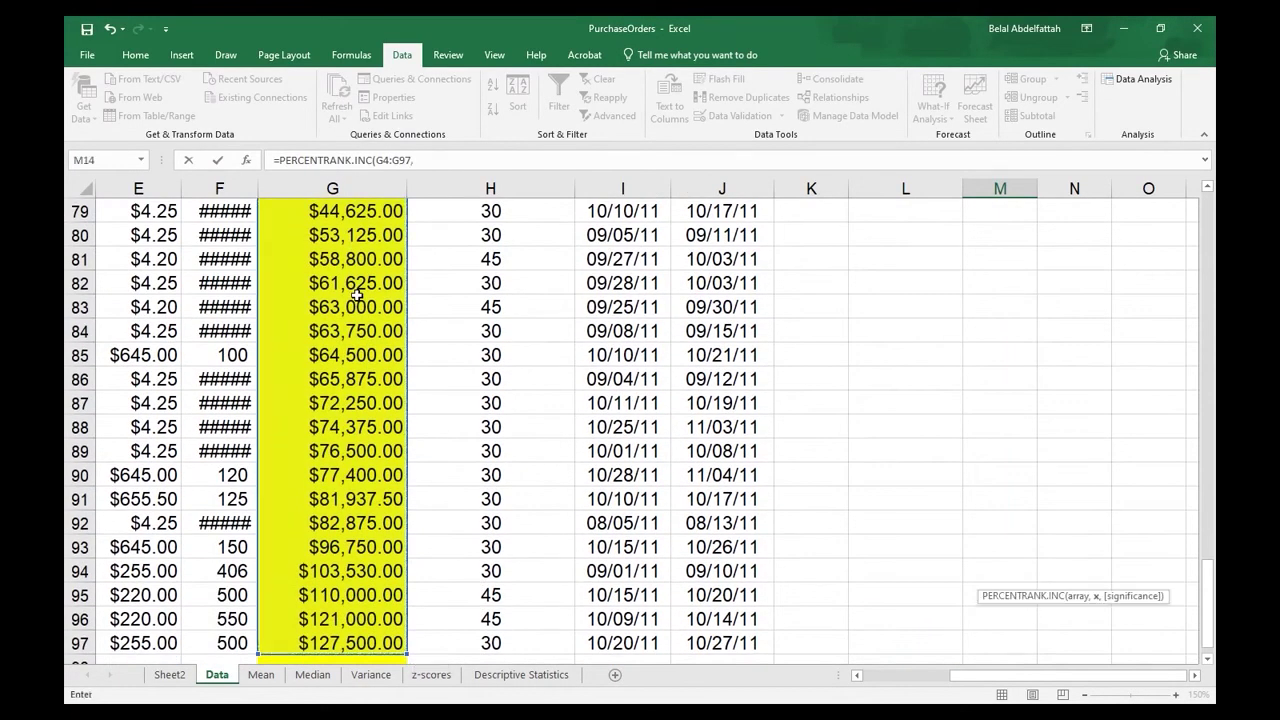
{"action": "left_click_drag", "start_coordinate": [1208, 597], "coordinate": [1208, 235]}
{"action": "left_click", "coordinate": [911, 386]}
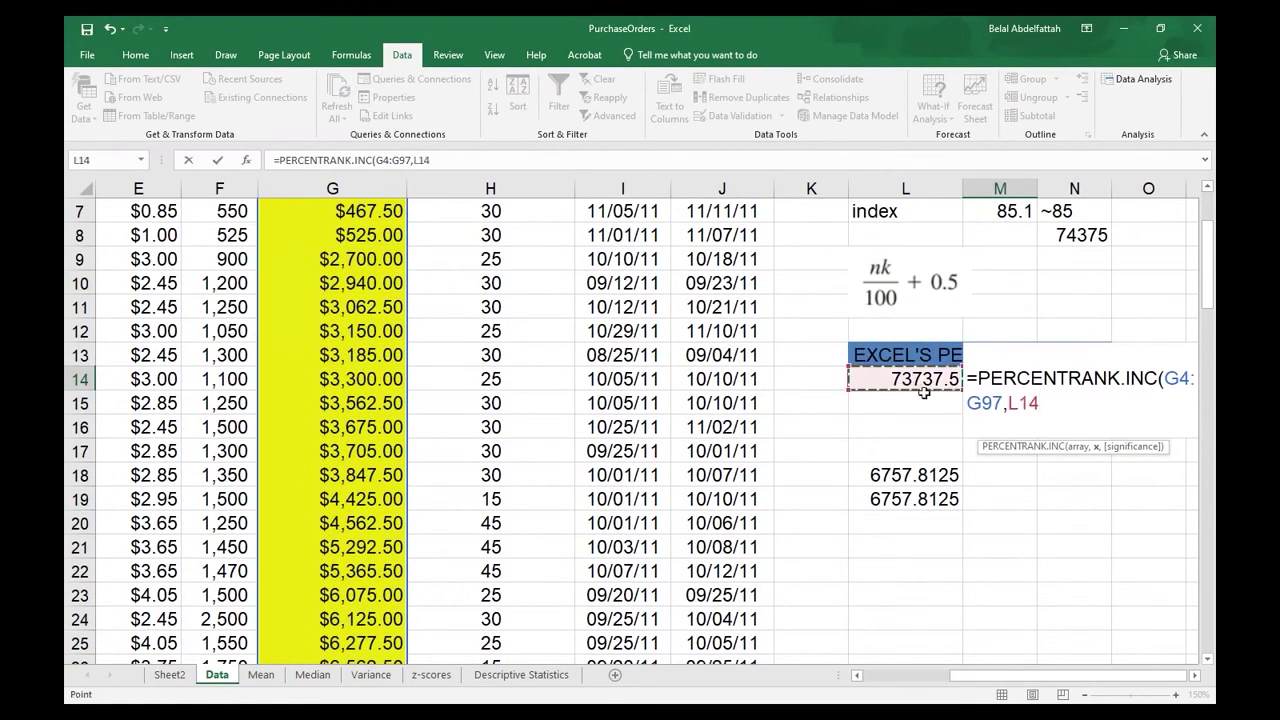
{"action": "type", "text": ")"}
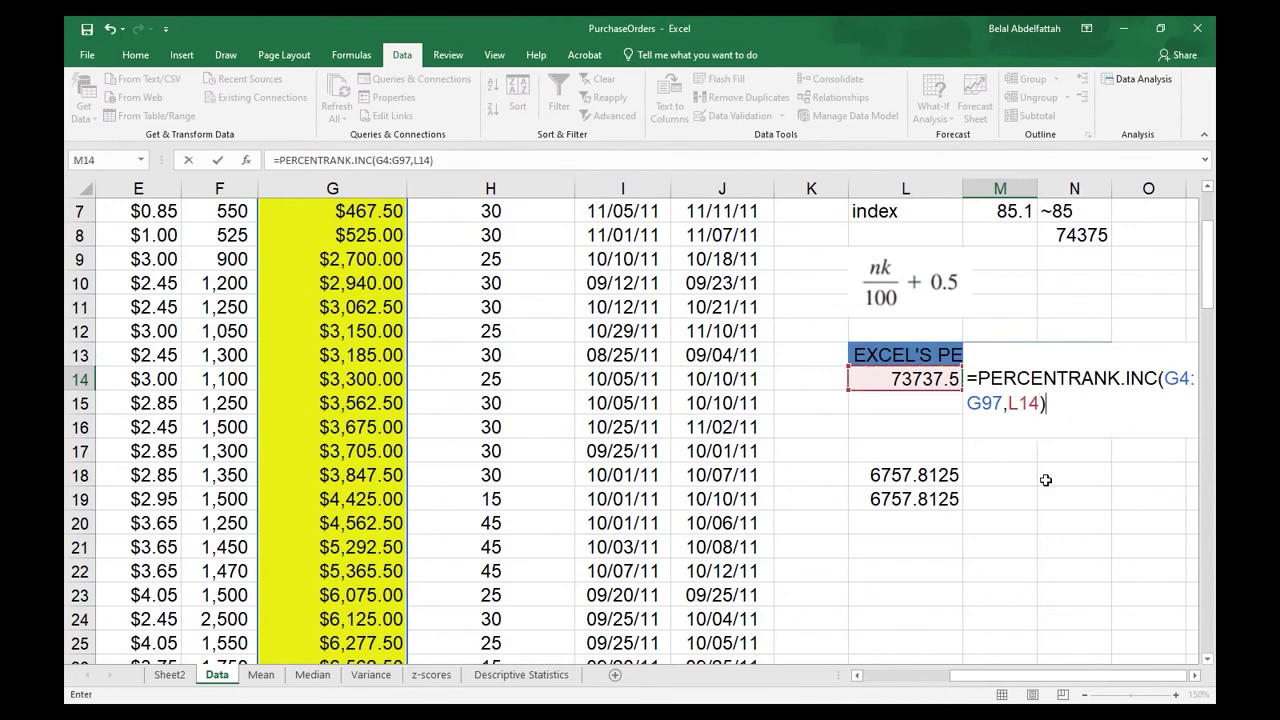
{"action": "key", "text": "Return"}
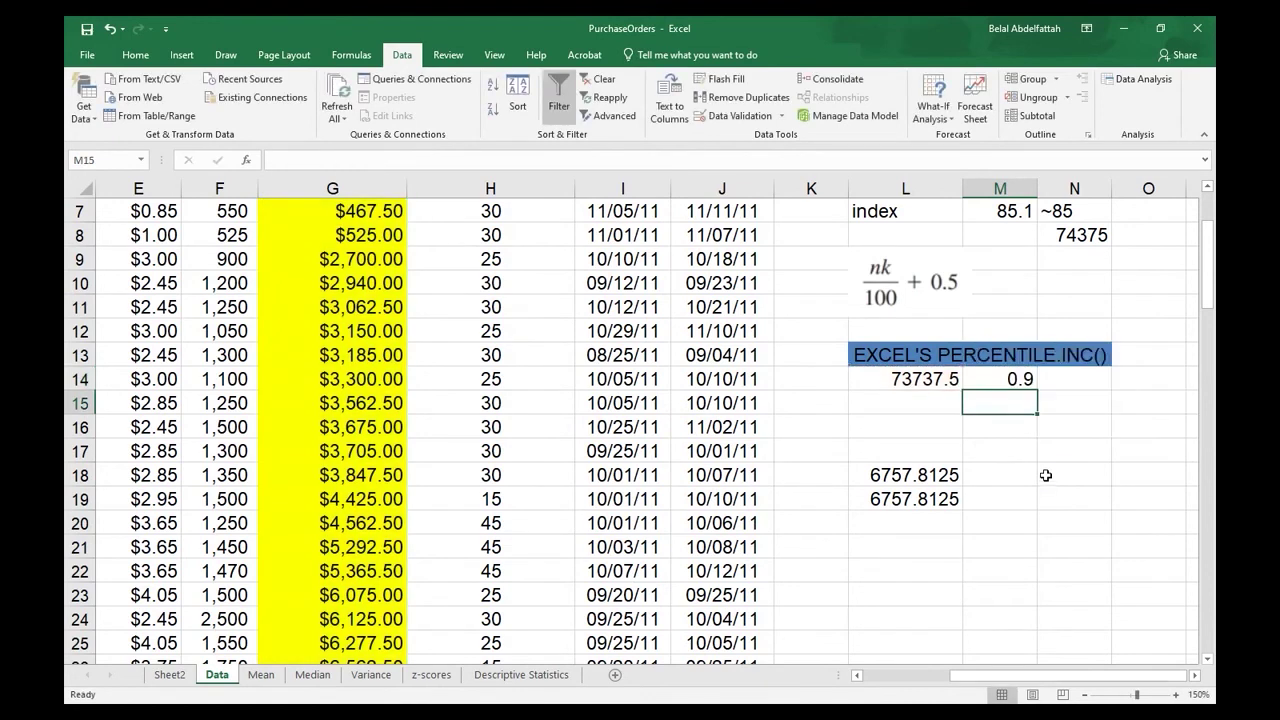
{"action": "left_click", "coordinate": [1008, 380]}
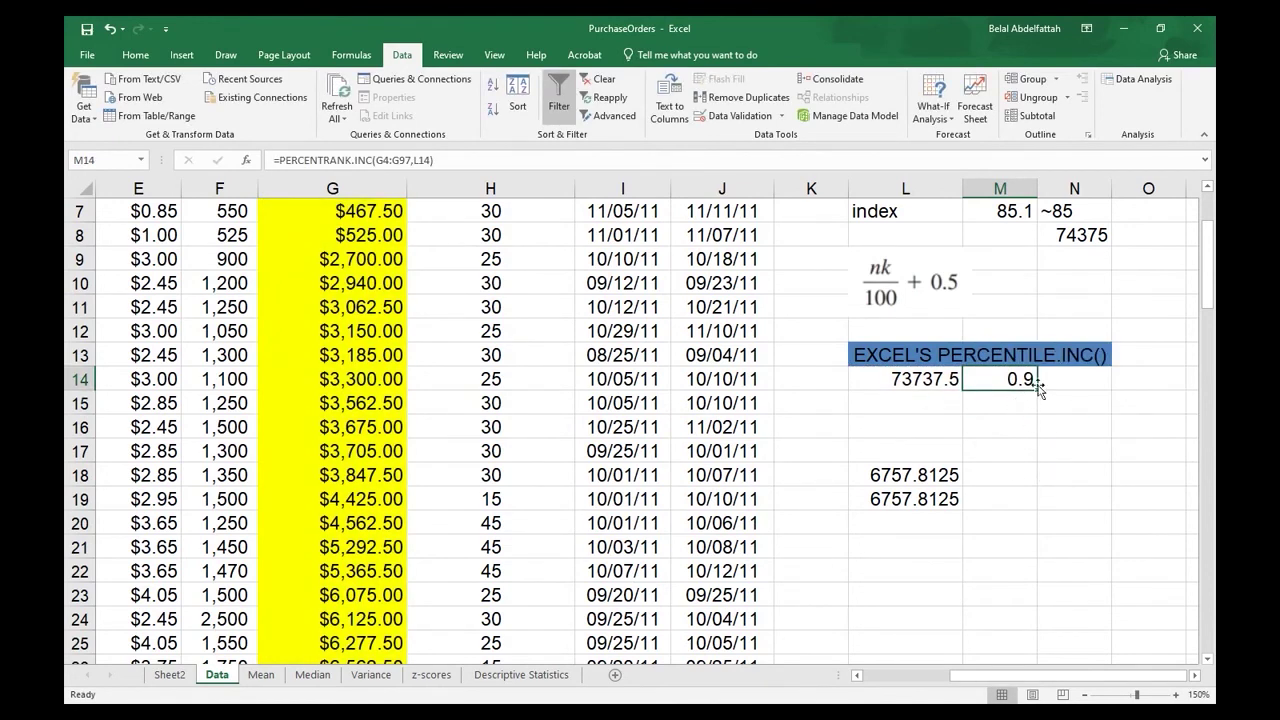